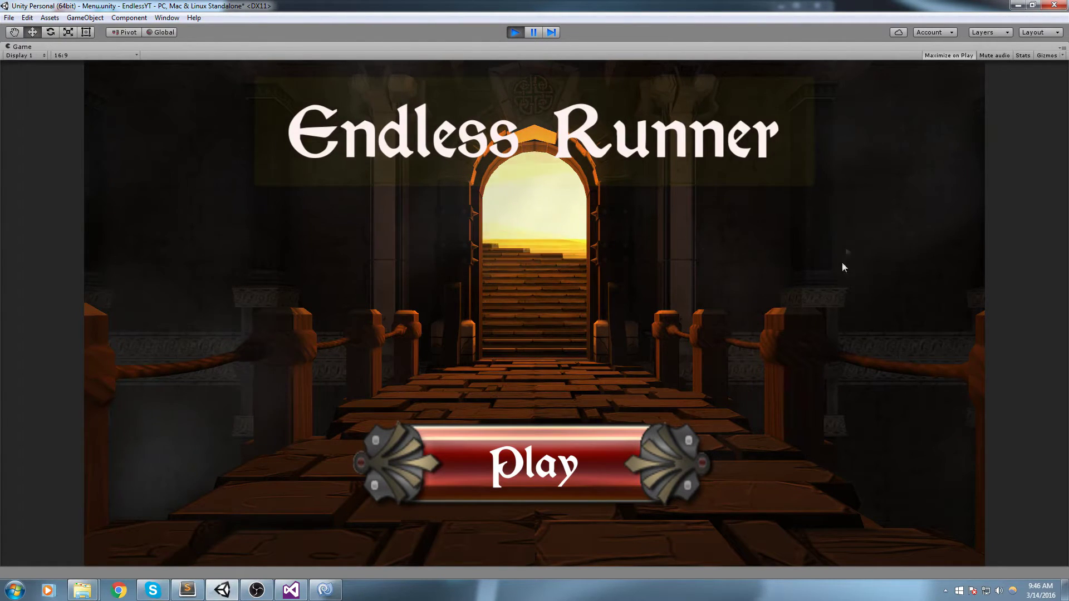
Step: Try out the finished game from its main menu, replay after a death and return to the menu
{"action": "left_click", "coordinate": [597, 449]}
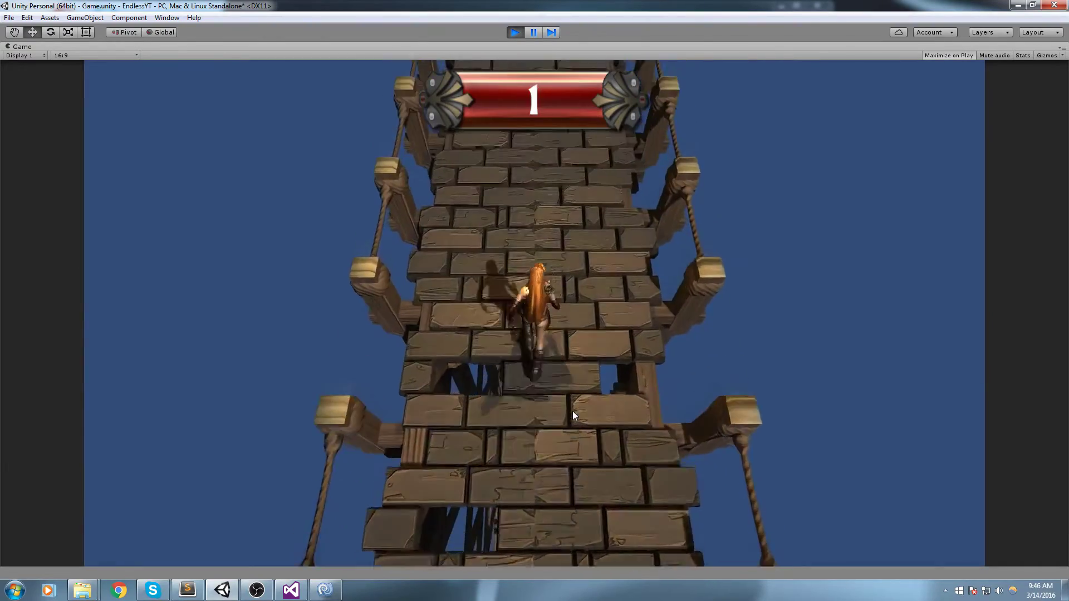
{"action": "key", "text": "d"}
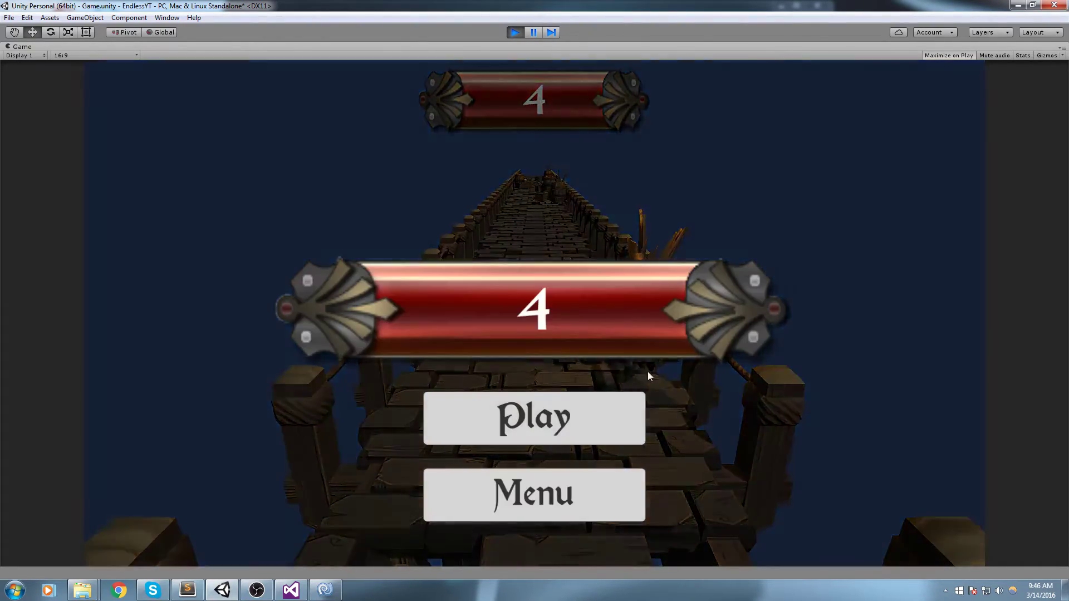
{"action": "left_click", "coordinate": [616, 427]}
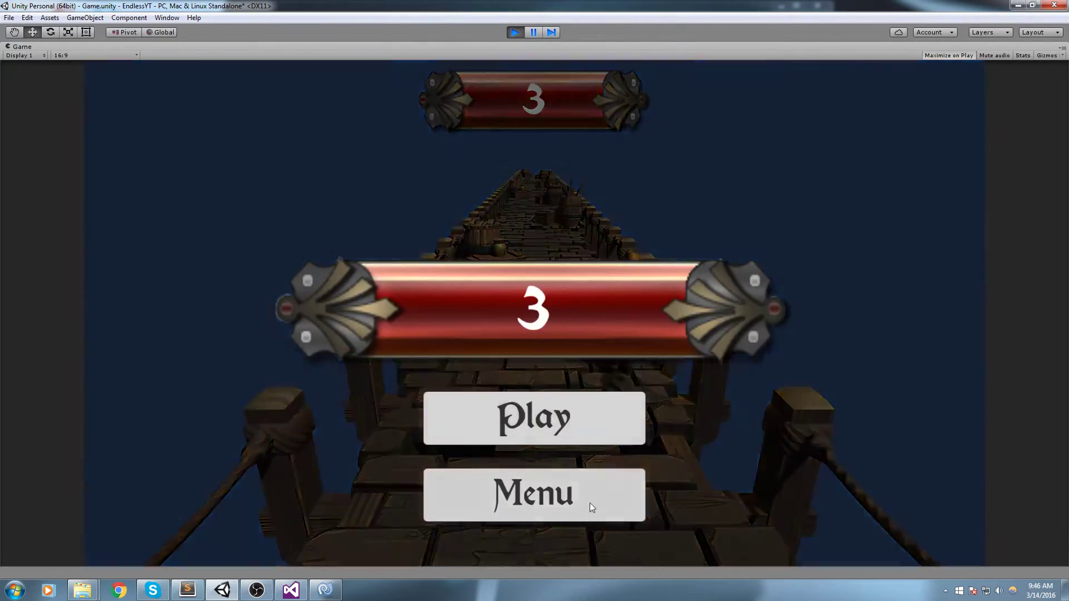
{"action": "left_click", "coordinate": [590, 503]}
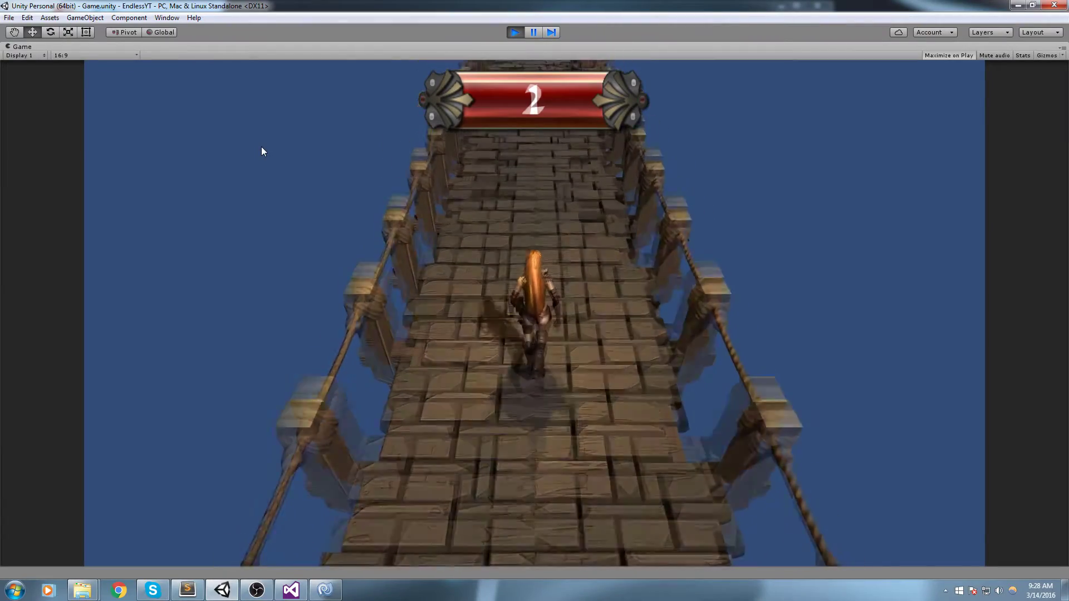
Step: Playtest the Game scene, replay after running into the obstacle, and stop play mode after the second death
{"action": "key", "text": "d"}
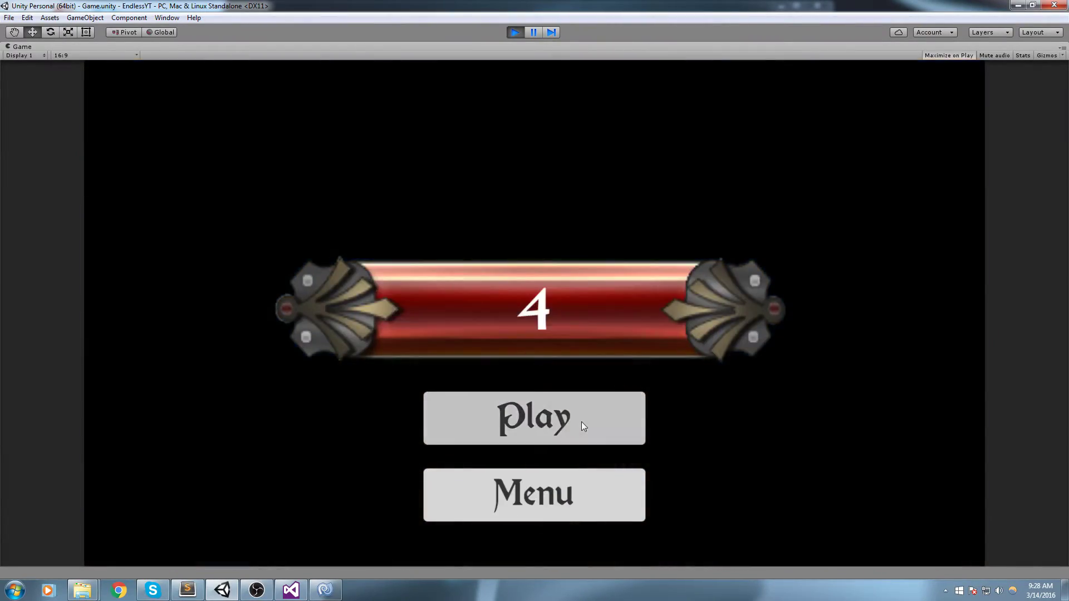
{"action": "left_click", "coordinate": [580, 422]}
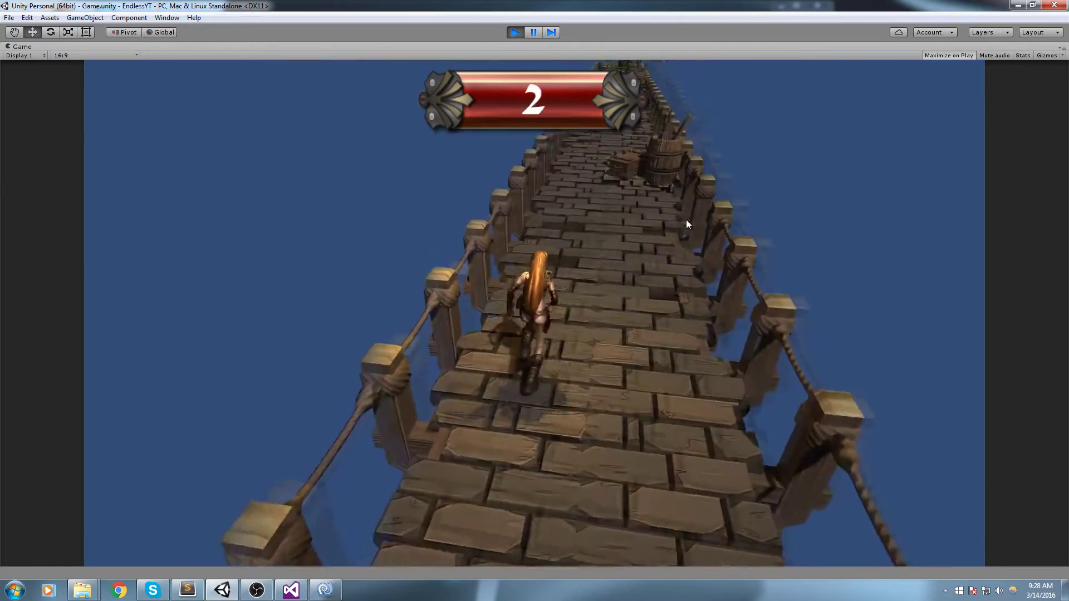
{"action": "key", "text": "Right"}
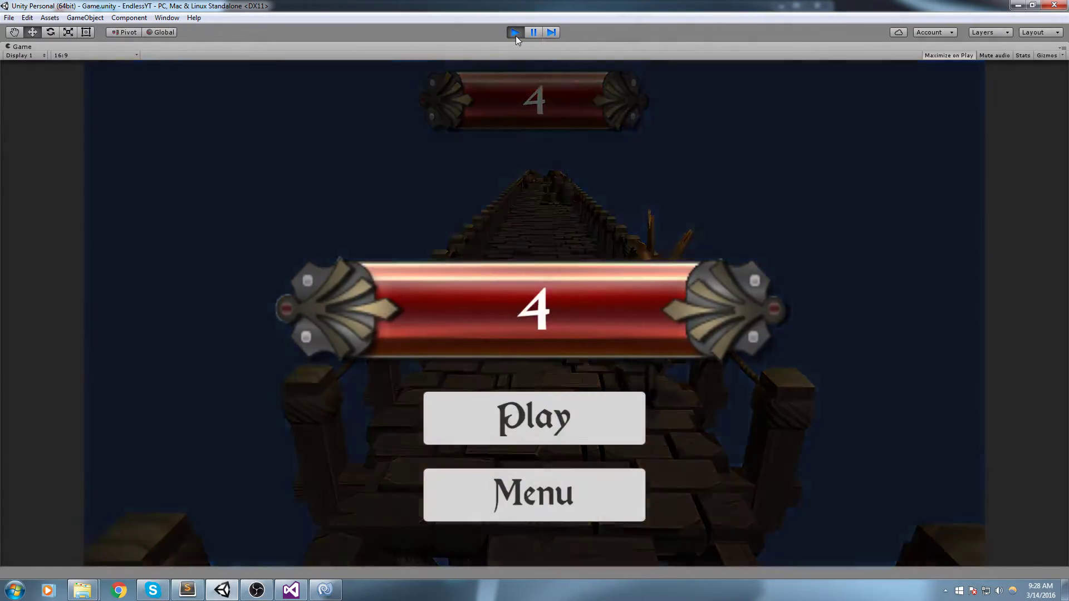
{"action": "left_click", "coordinate": [516, 32]}
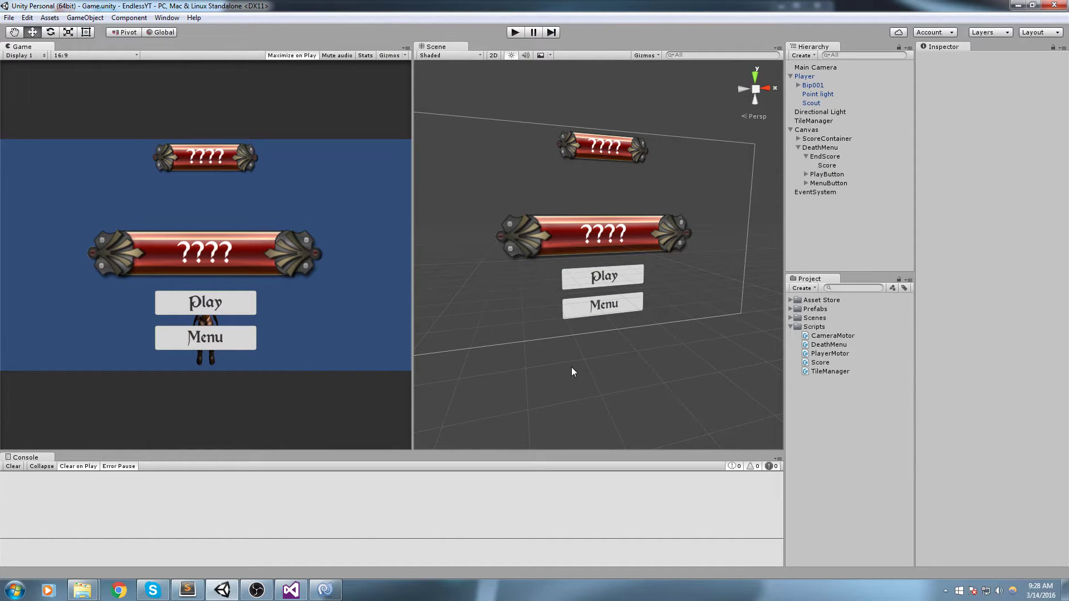
Step: Open the PlayerMotor script in MonoDevelop, maximize the editor and go to the start of the file
{"action": "left_click", "coordinate": [829, 354]}
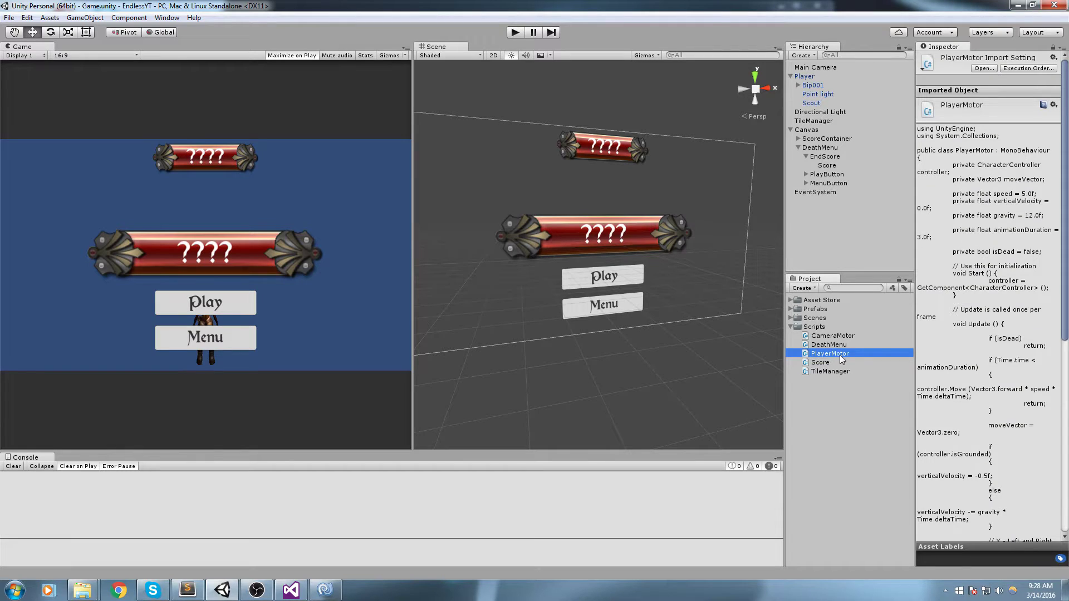
{"action": "middle_click_drag", "start_coordinate": [563, 385], "coordinate": [612, 364]}
{"action": "double_click", "coordinate": [859, 355]}
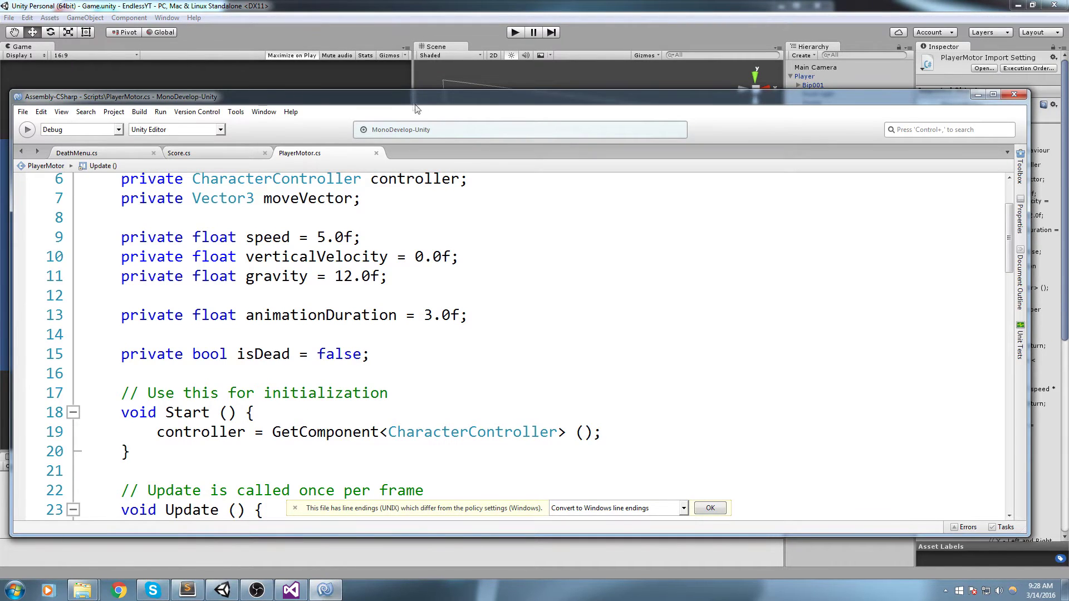
{"action": "double_click", "coordinate": [410, 99]}
{"action": "scroll", "coordinate": [406, 107], "scroll_direction": "up", "scroll_amount": 3}
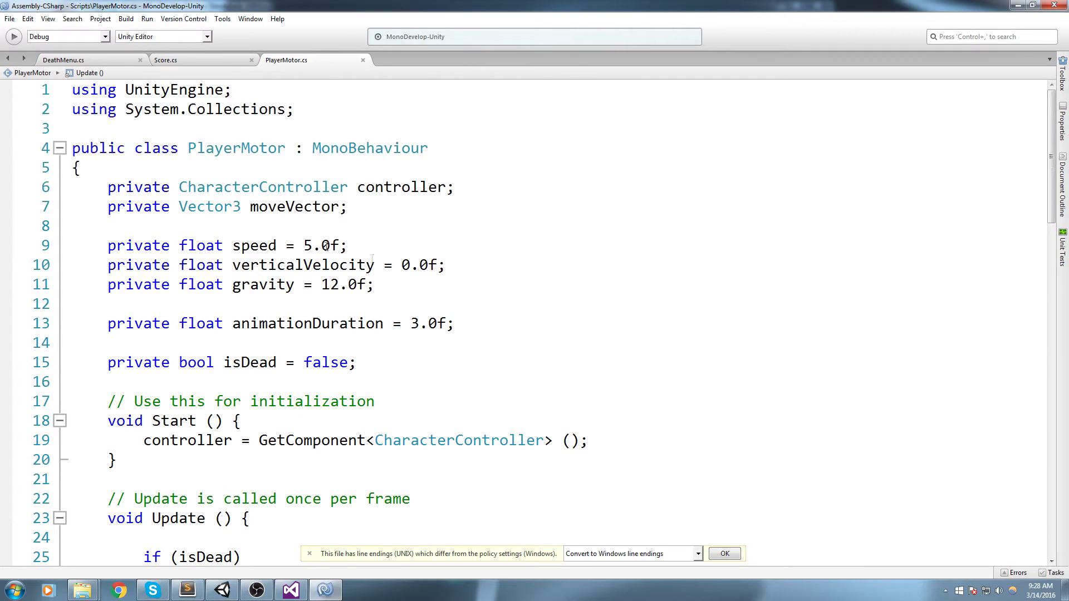
Step: Declare a "private float startTime;" field below animationDuration and save the script
{"action": "left_click", "coordinate": [501, 326]}
{"action": "key", "text": "Return"}
{"action": "type", "text": "private float"}
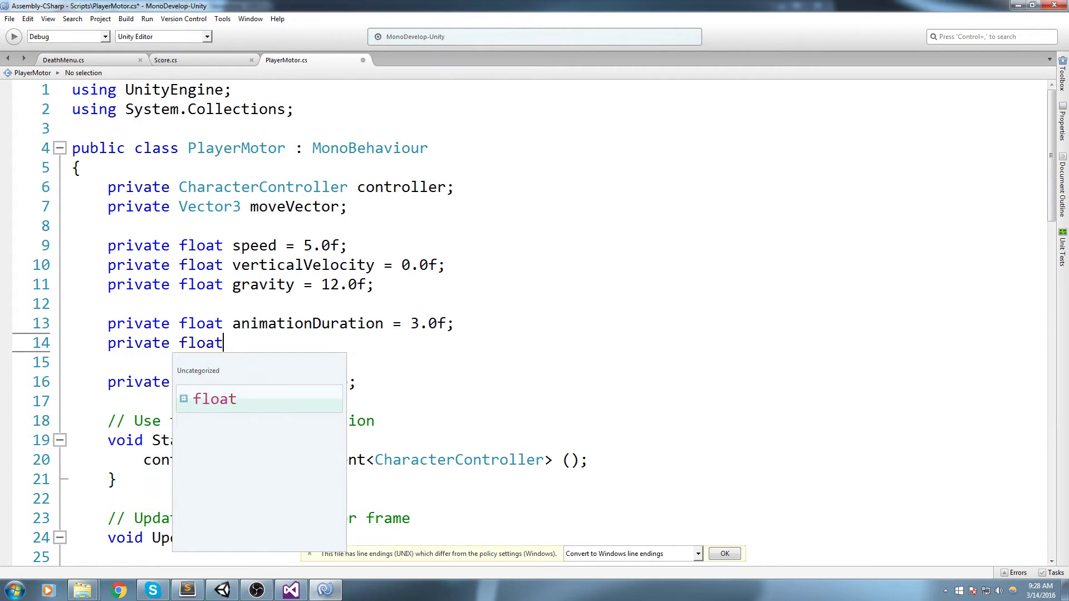
{"action": "type", "text": " startTime;"}
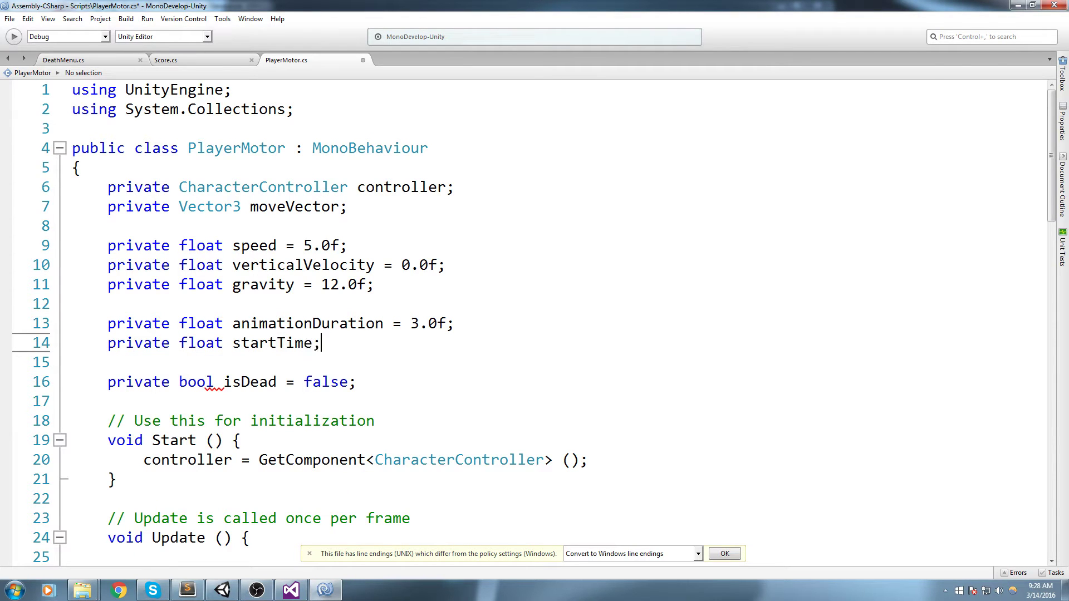
{"action": "key", "text": "ctrl+s"}
Step: Add "startTime = Time.time;" below the controller assignment in the Start method of PlayerMotor
{"action": "double_click", "coordinate": [273, 343]}
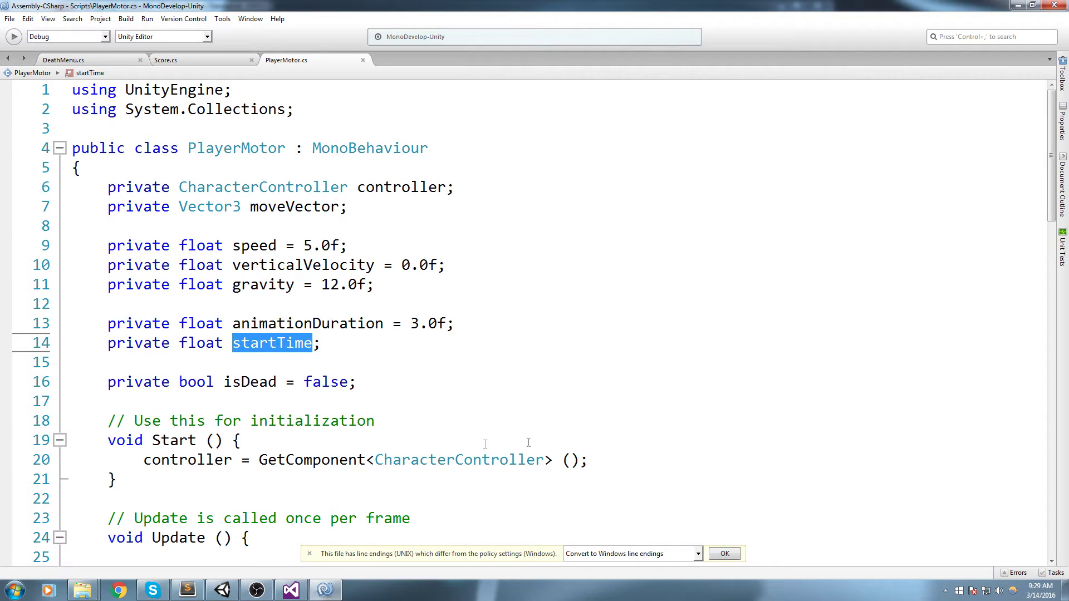
{"action": "left_click", "coordinate": [607, 460]}
{"action": "key", "text": "Return"}
{"action": "type", "text": "startTime = T"}
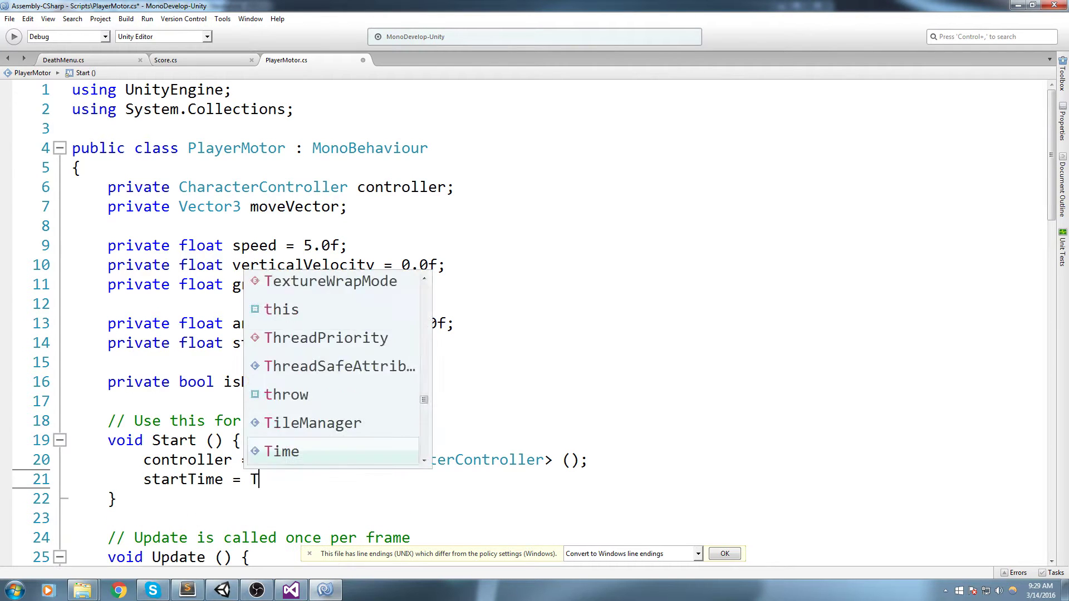
{"action": "type", "text": "ime.time;"}
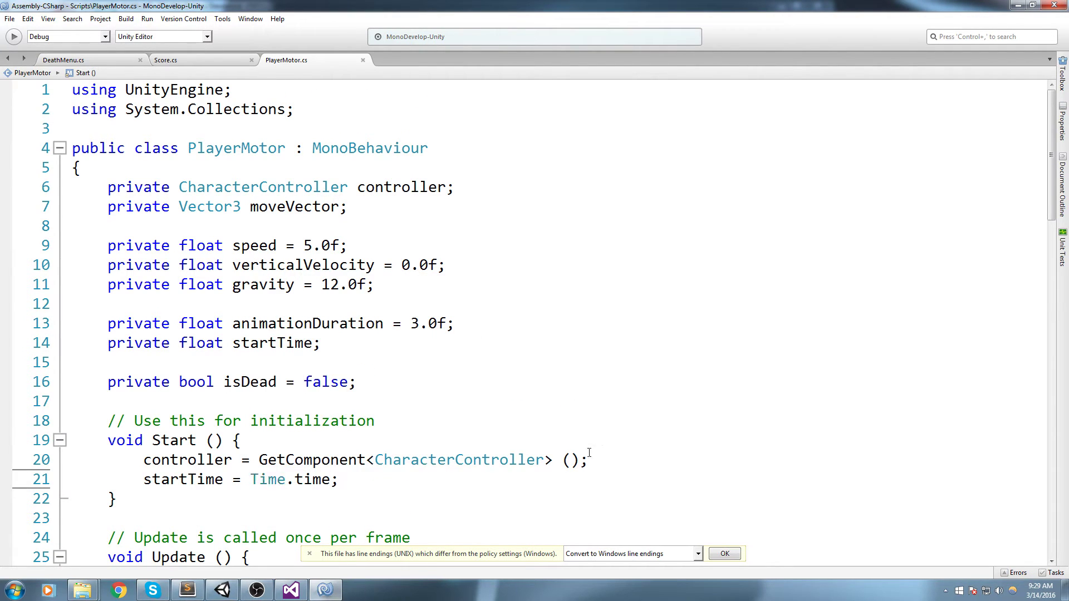
Step: Change the animation condition in Update to "Time.time - startTime < animationDuration" and save the script
{"action": "scroll", "coordinate": [589, 453], "scroll_direction": "down", "scroll_amount": 5}
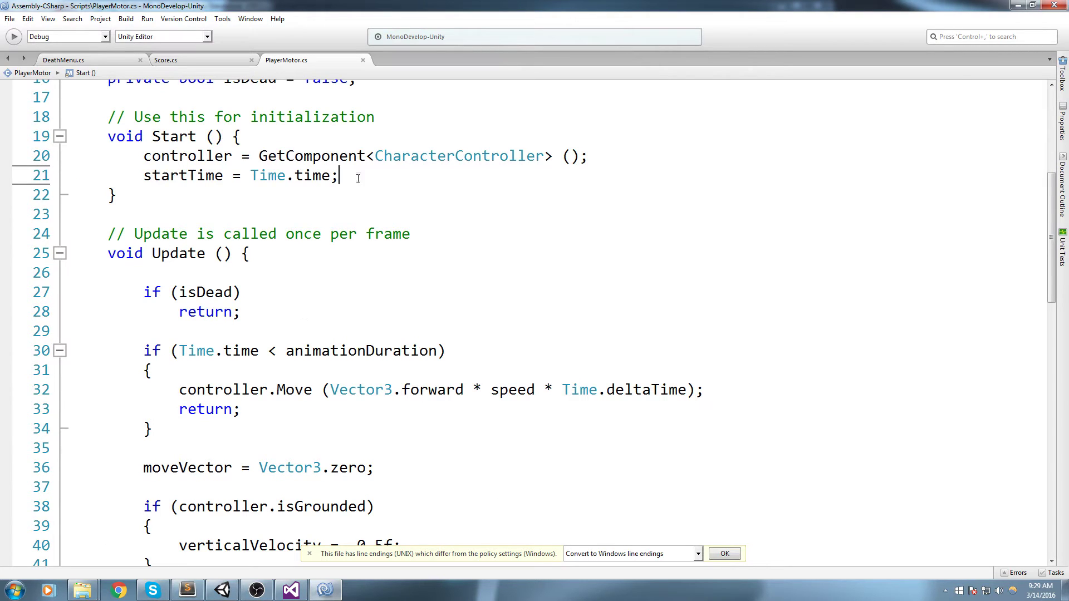
{"action": "left_click_drag", "start_coordinate": [359, 179], "coordinate": [56, 183]}
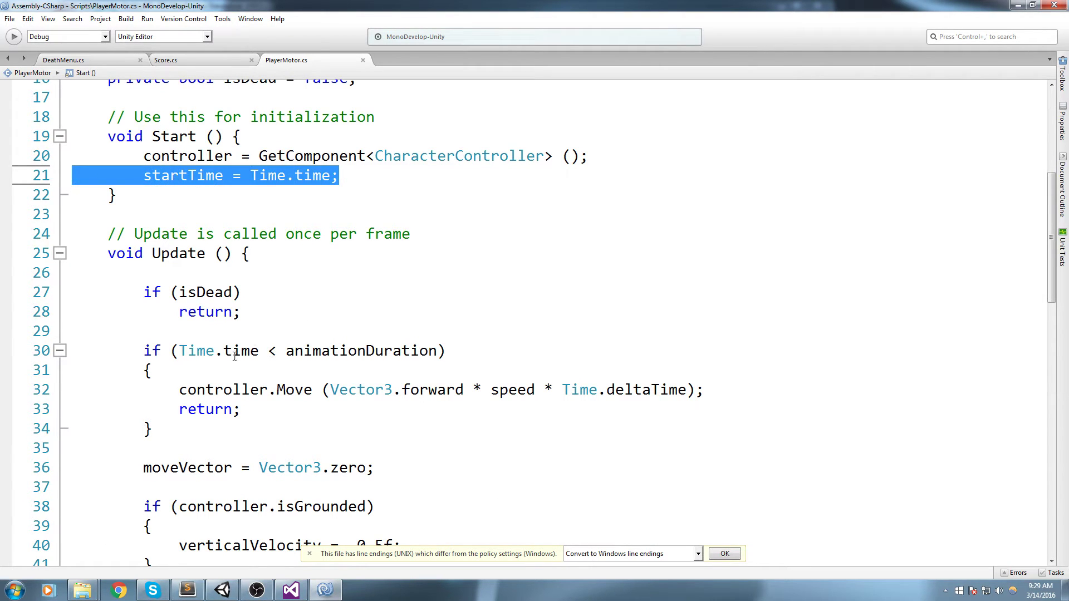
{"action": "left_click_drag", "start_coordinate": [141, 352], "coordinate": [256, 424]}
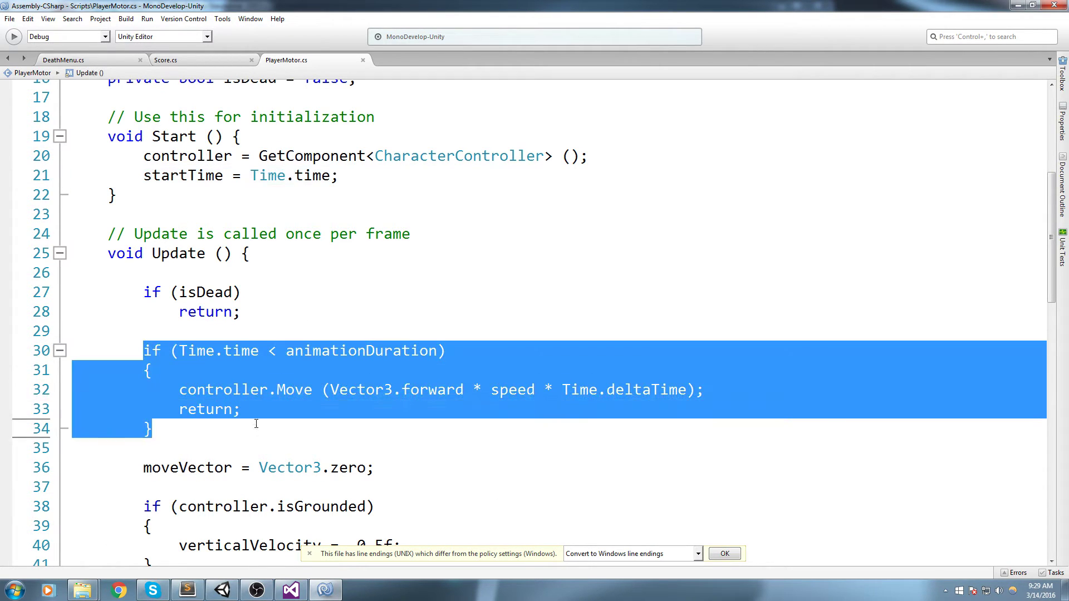
{"action": "left_click", "coordinate": [181, 351]}
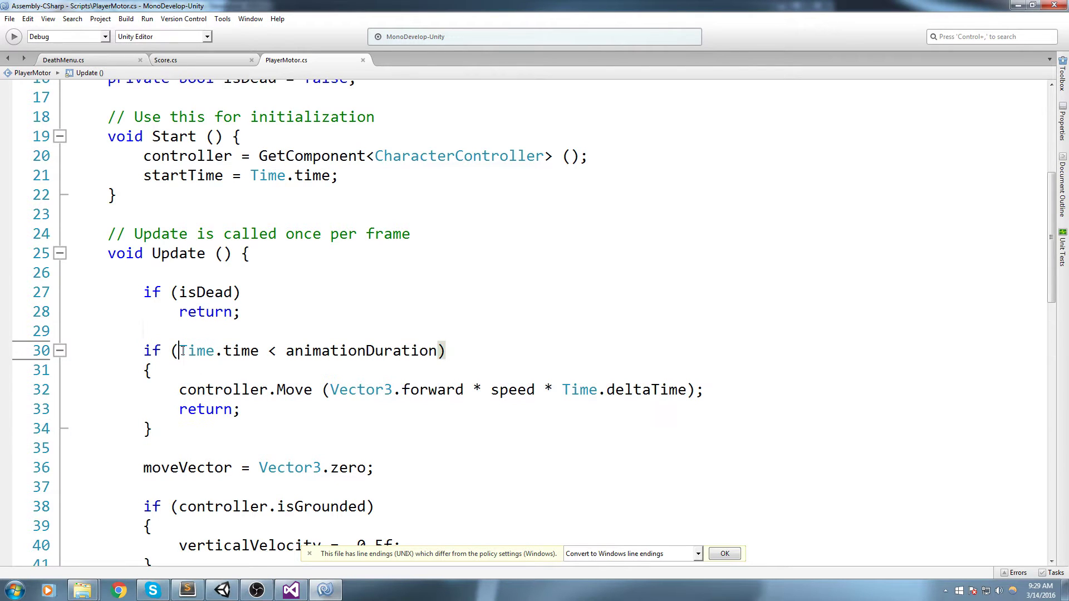
{"action": "left_click", "coordinate": [260, 354]}
{"action": "type", "text": "- start"}
{"action": "key", "text": "Down"}
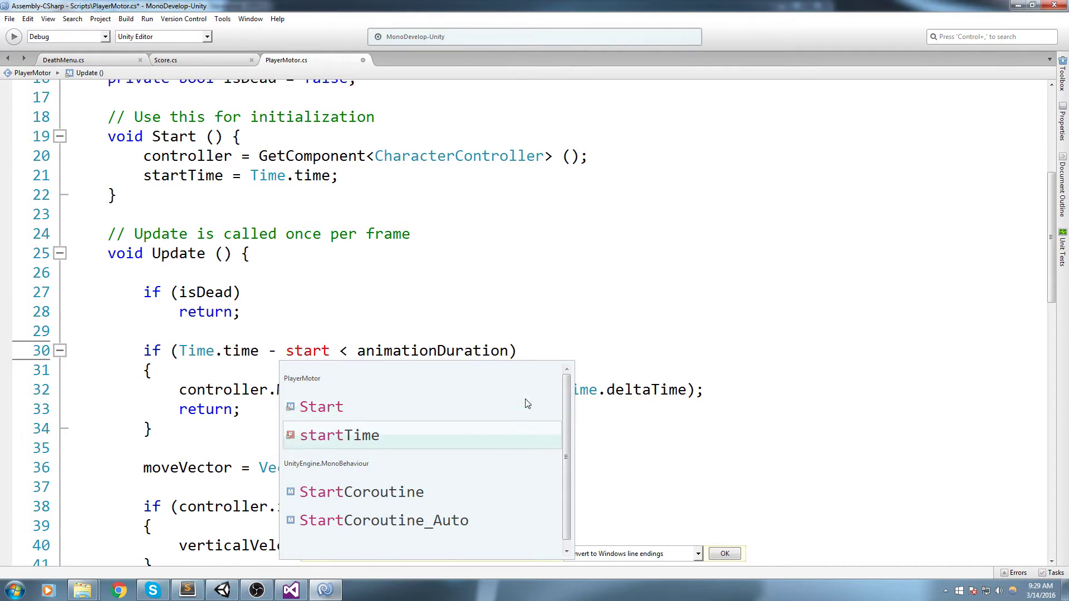
{"action": "key", "text": "Return"}
{"action": "key", "text": "ctrl+s"}
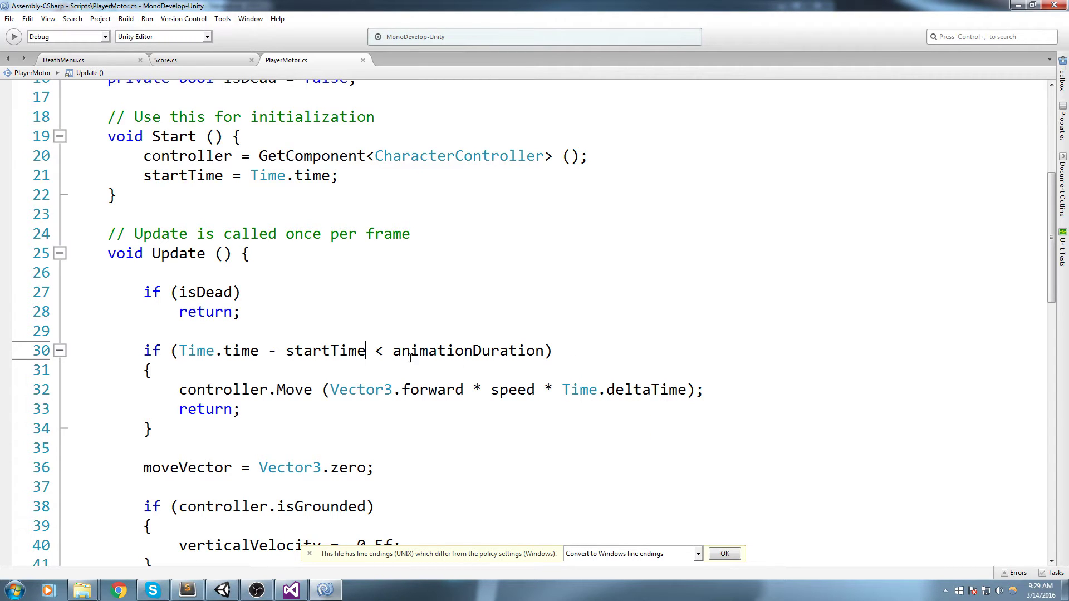
{"action": "left_click", "coordinate": [420, 353]}
Step: Switch to Unity, playtest the game, replay after a death, steer the runner around the obstacles and stop play mode
{"action": "key", "text": "alt+Tab"}
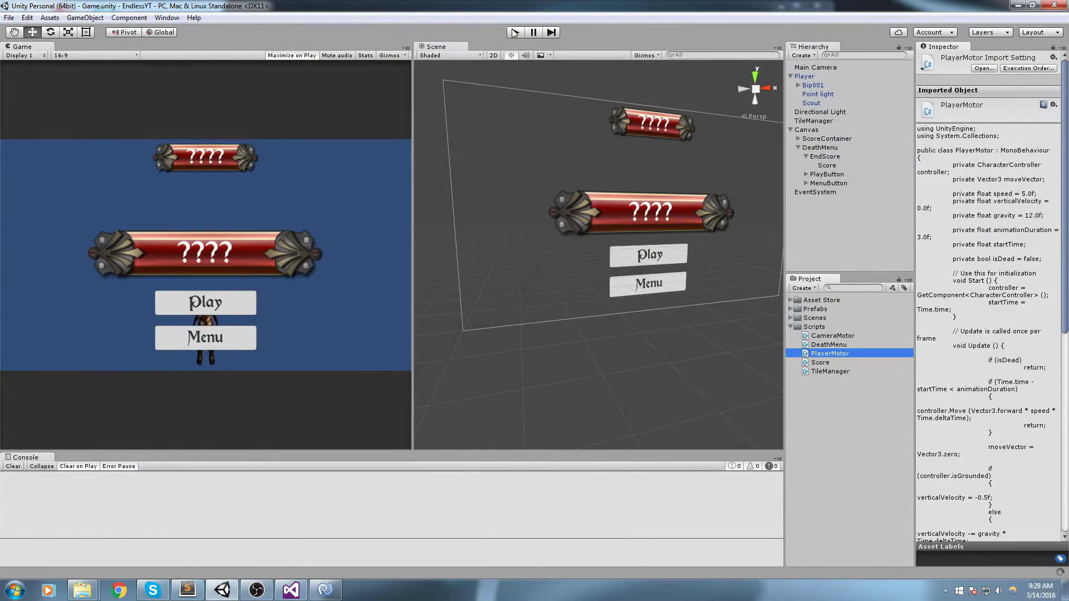
{"action": "left_click", "coordinate": [516, 32]}
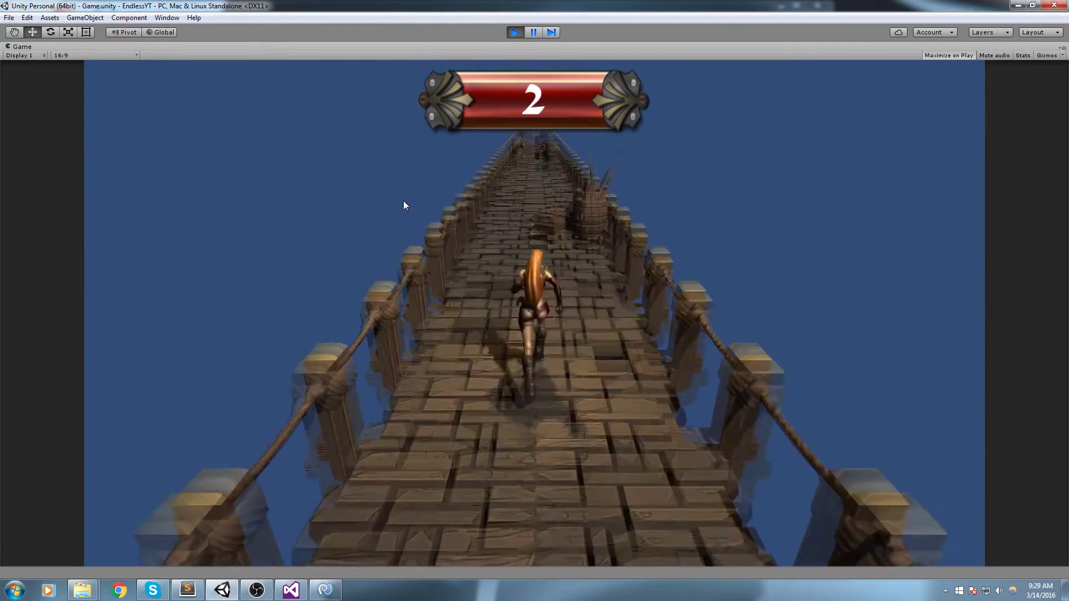
{"action": "key", "text": "d"}
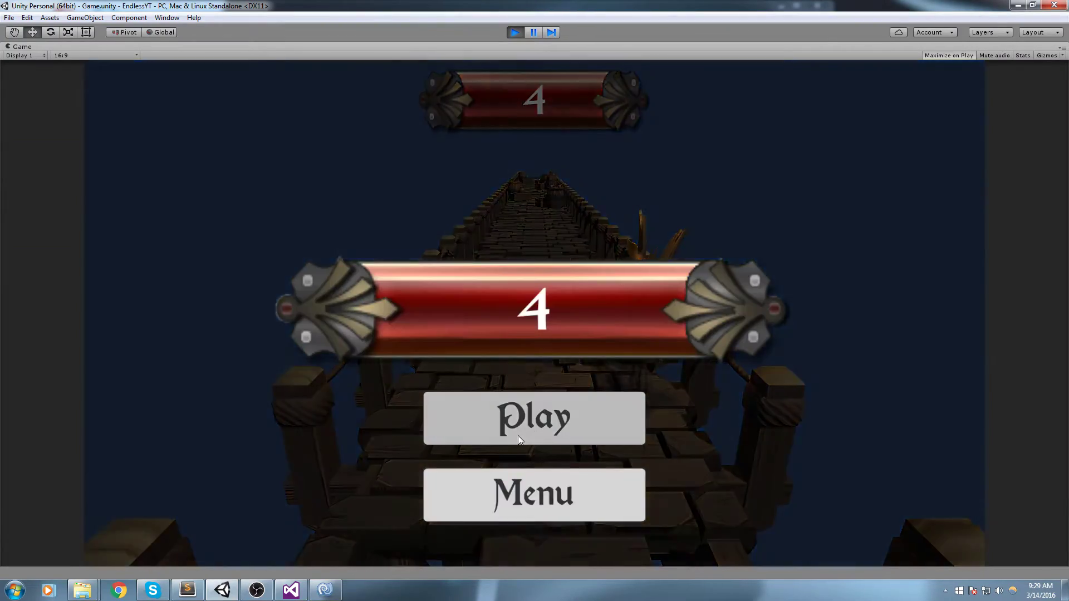
{"action": "left_click", "coordinate": [523, 434]}
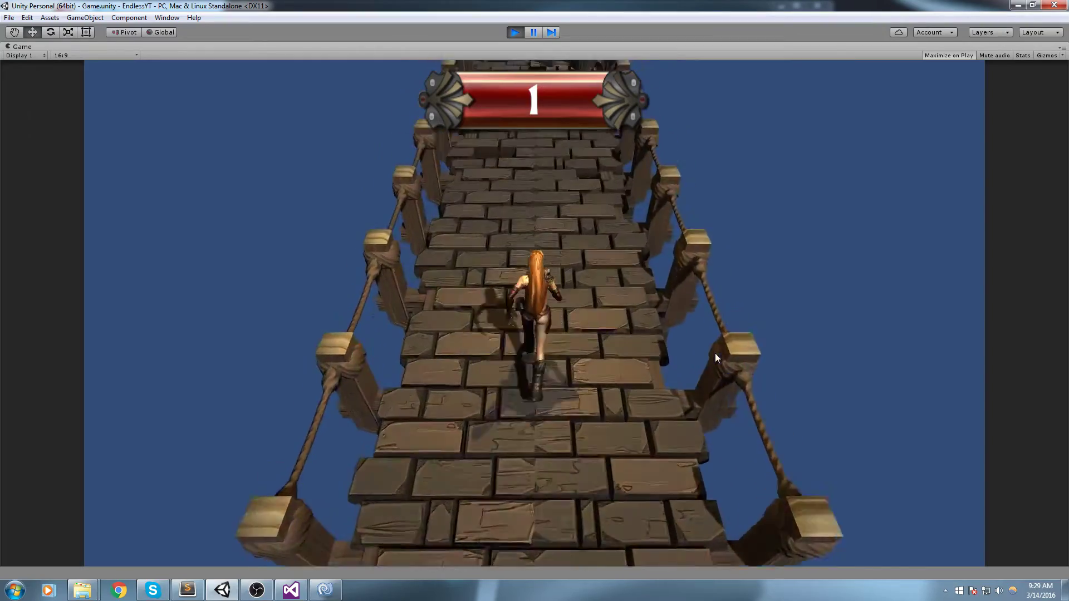
{"action": "key", "text": "Left"}
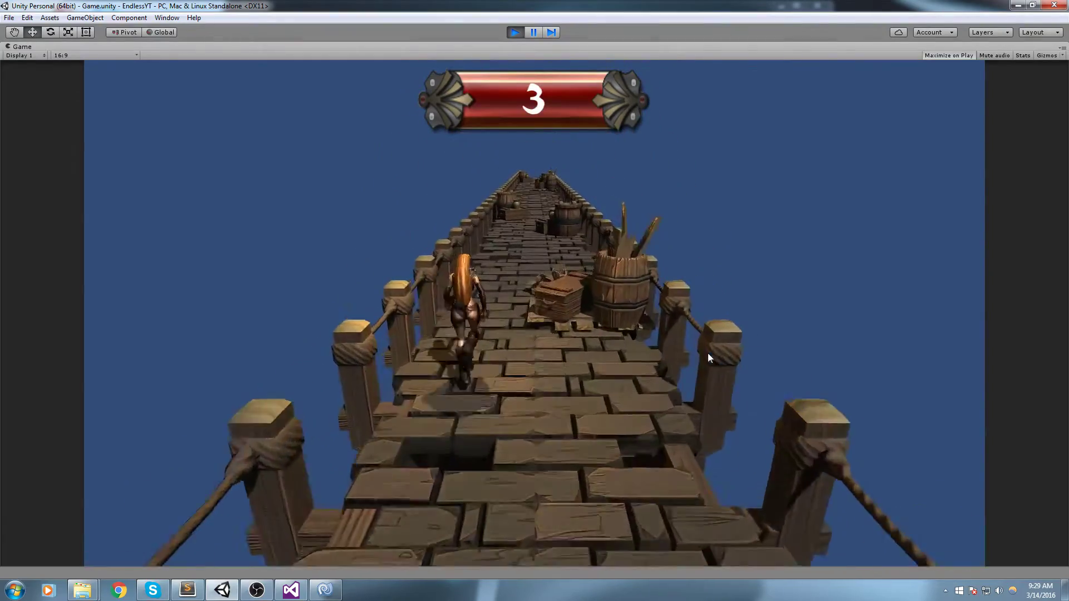
{"action": "key", "text": "Right"}
{"action": "key", "text": "Left"}
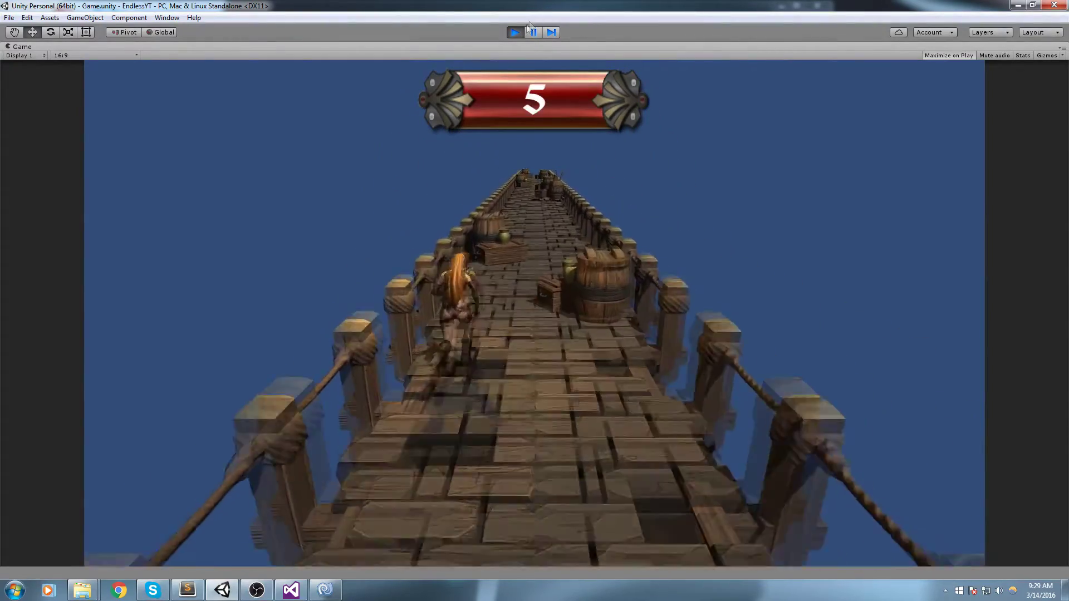
{"action": "left_click", "coordinate": [516, 31]}
Step: Collapse the Scripts folder in the project and widen the Scene view at the expense of the Game view
{"action": "middle_click_drag", "start_coordinate": [590, 152], "coordinate": [524, 245]}
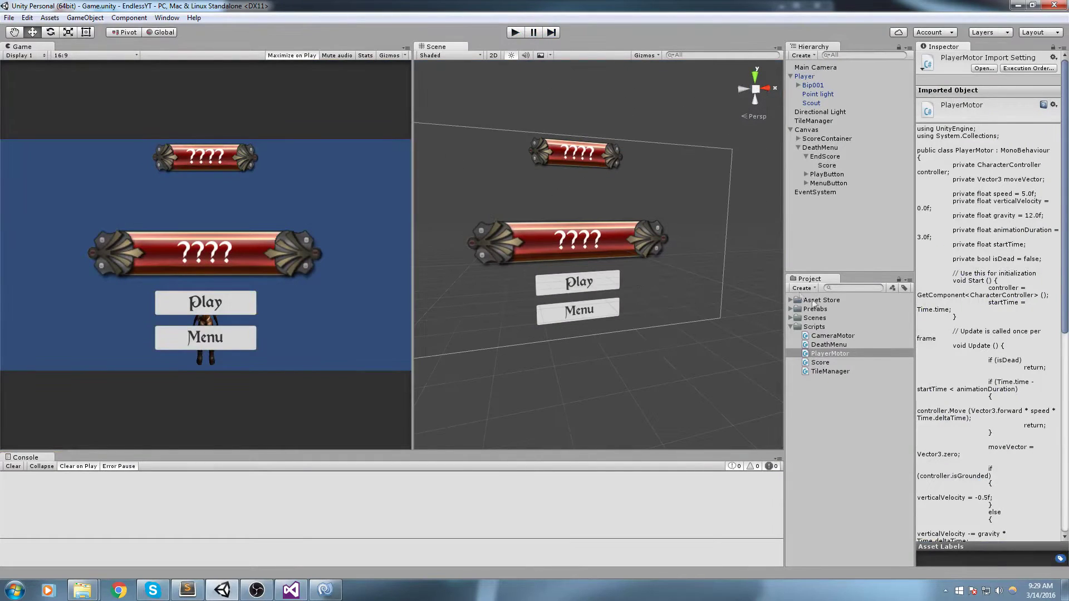
{"action": "left_click", "coordinate": [792, 327]}
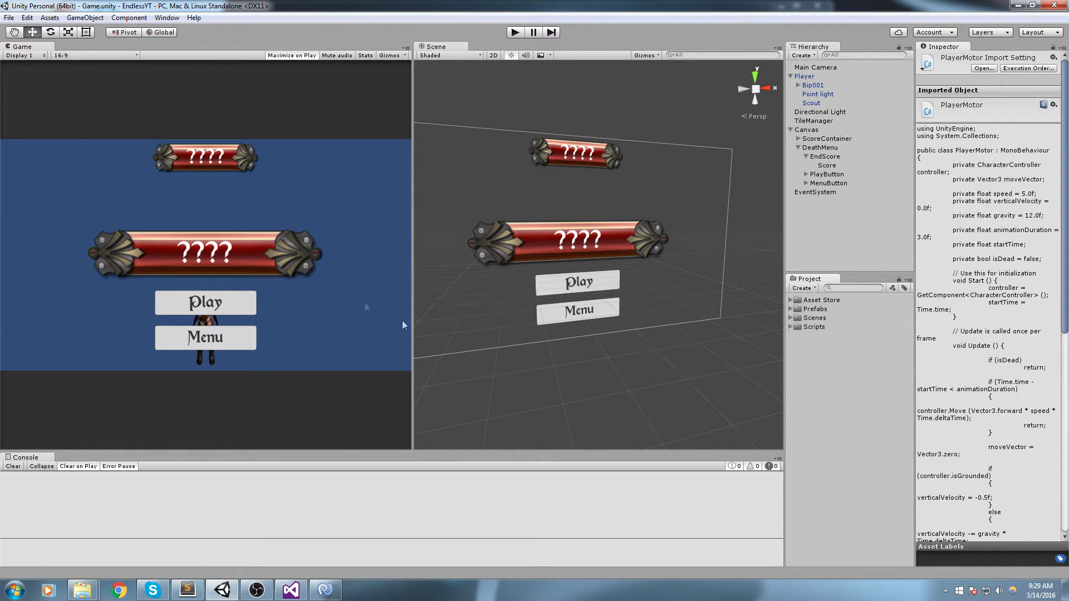
{"action": "left_click", "coordinate": [790, 318]}
{"action": "left_click", "coordinate": [791, 318]}
{"action": "left_click", "coordinate": [618, 352]}
{"action": "right_click_drag", "start_coordinate": [618, 352], "coordinate": [535, 353]}
{"action": "middle_click_drag", "start_coordinate": [534, 352], "coordinate": [494, 350]}
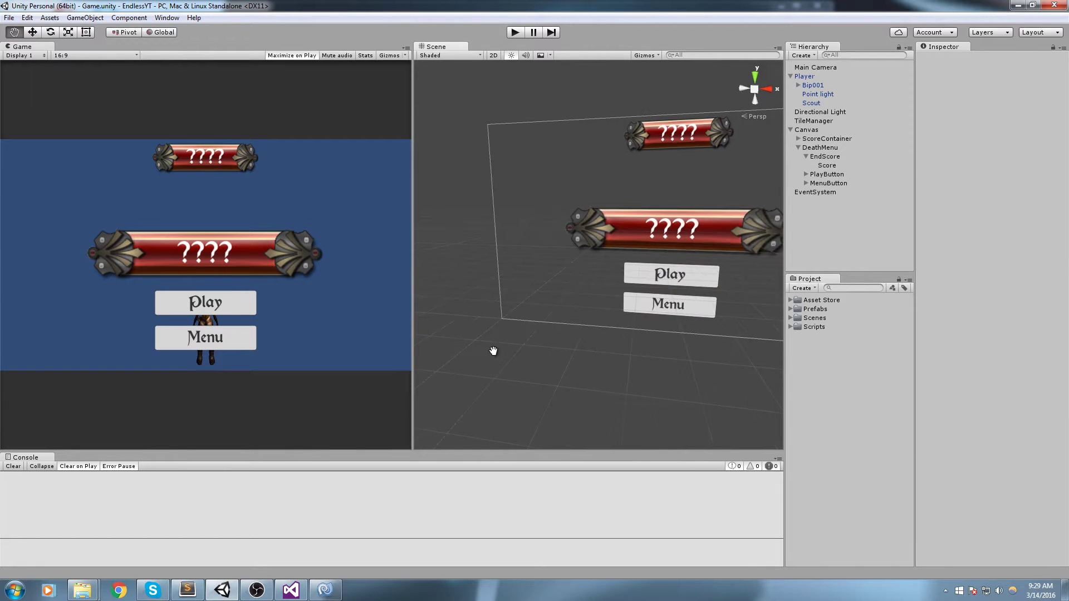
{"action": "scroll", "coordinate": [595, 324], "scroll_direction": "down", "scroll_amount": 4}
{"action": "middle_click_drag", "start_coordinate": [599, 322], "coordinate": [582, 324]}
{"action": "left_click_drag", "start_coordinate": [411, 229], "coordinate": [300, 230]}
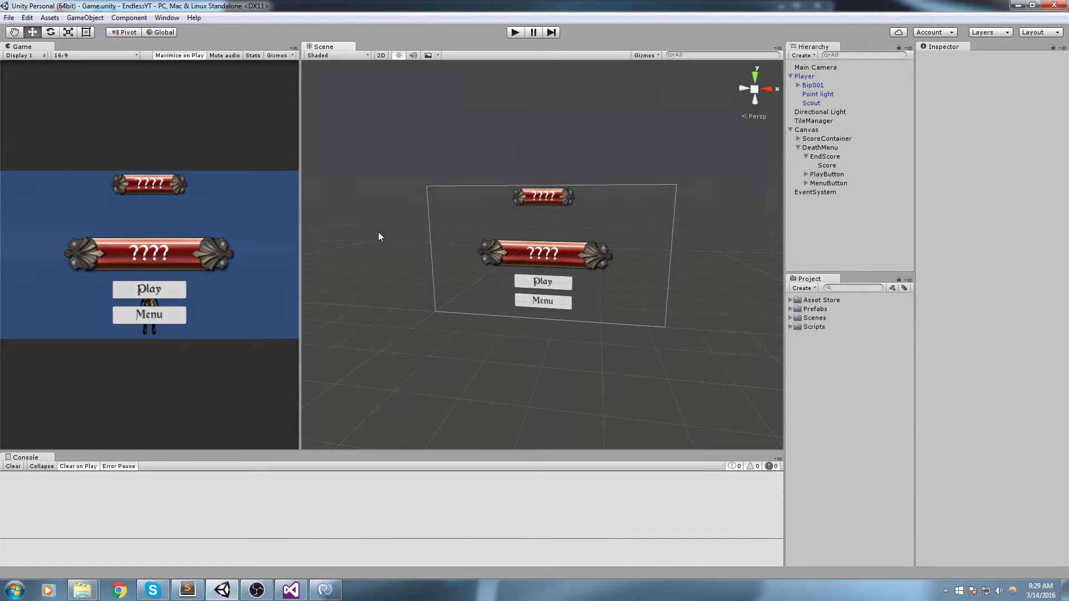
Step: Create a new scene and save it as "Menu" in the project's Scenes folder
{"action": "key", "text": "ctrl+n"}
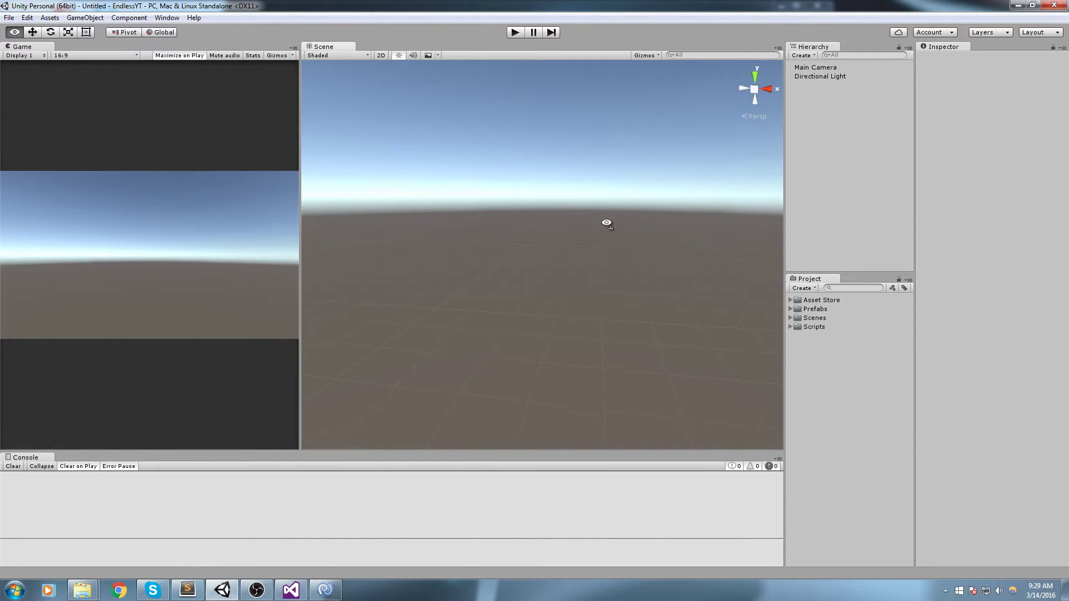
{"action": "left_click", "coordinate": [8, 19]}
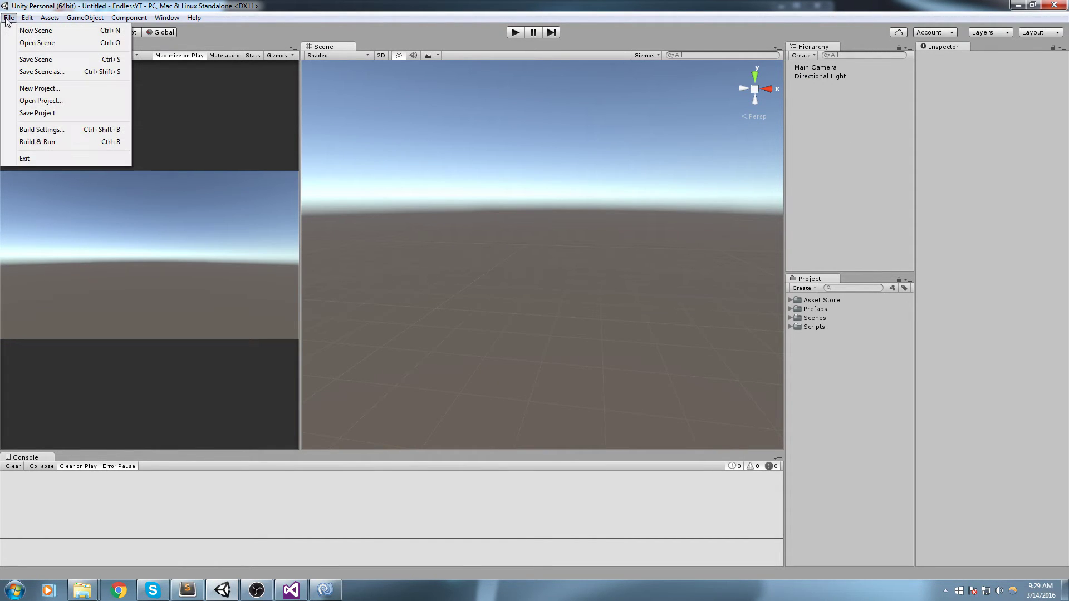
{"action": "left_click", "coordinate": [51, 36]}
{"action": "key", "text": "ctrl+s"}
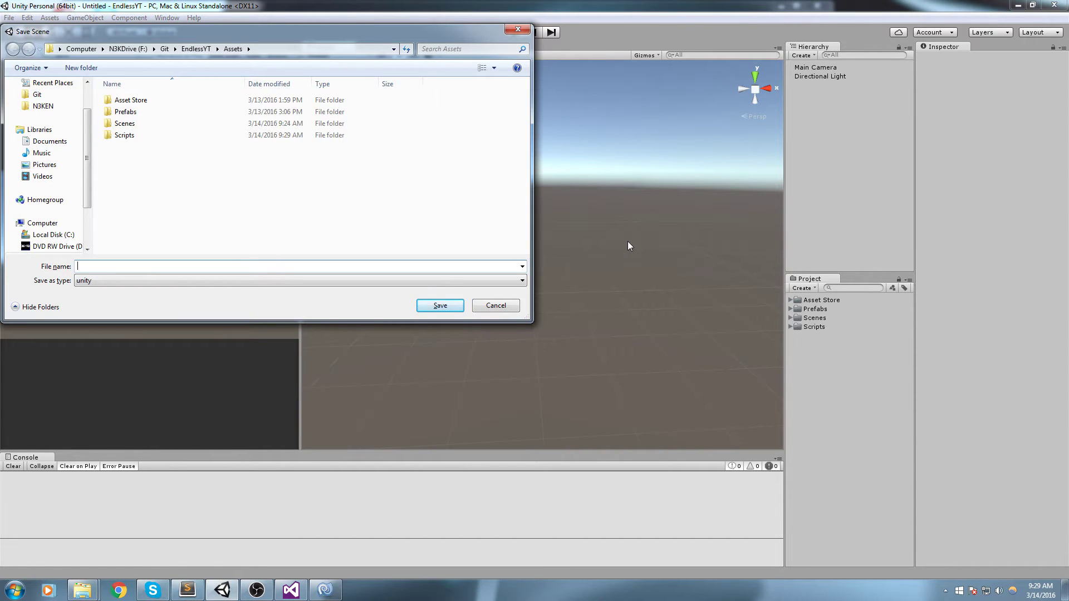
{"action": "double_click", "coordinate": [139, 123]}
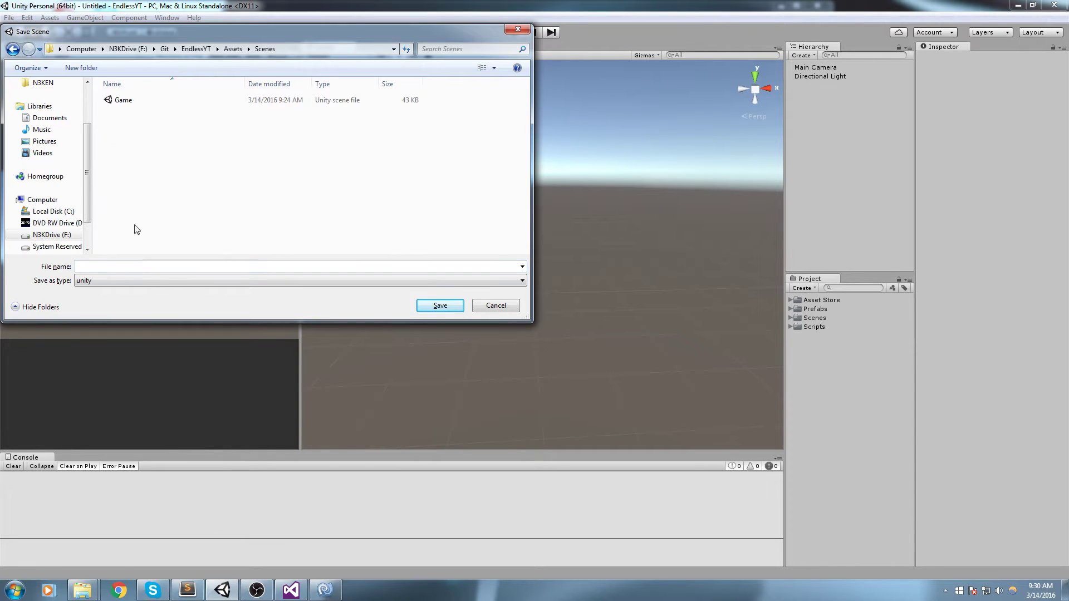
{"action": "left_click", "coordinate": [129, 268]}
{"action": "type", "text": "Men"}
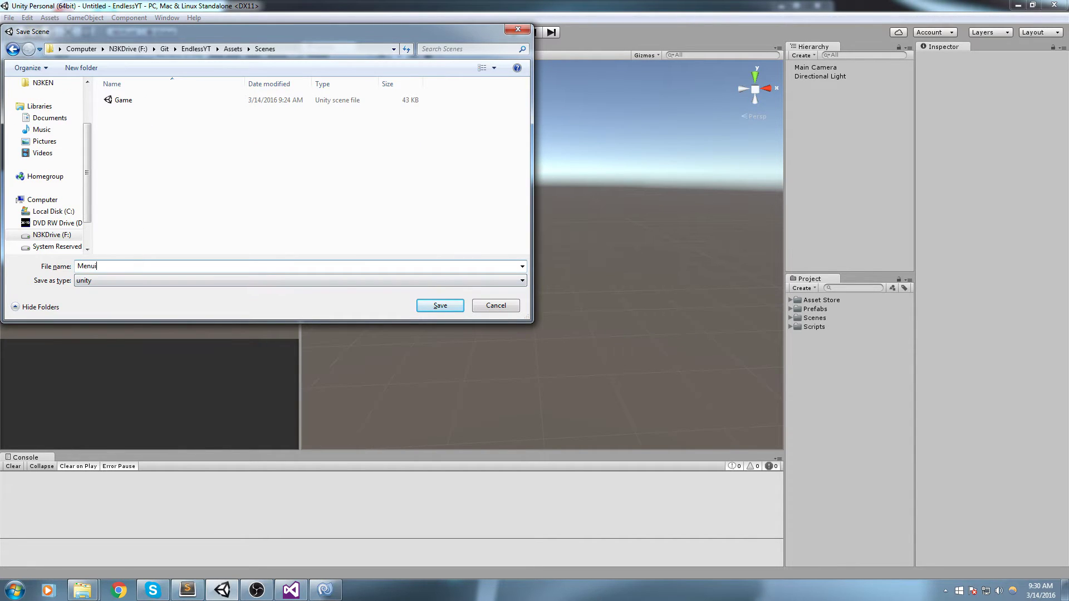
{"action": "type", "text": "u"}
{"action": "key", "text": "Return"}
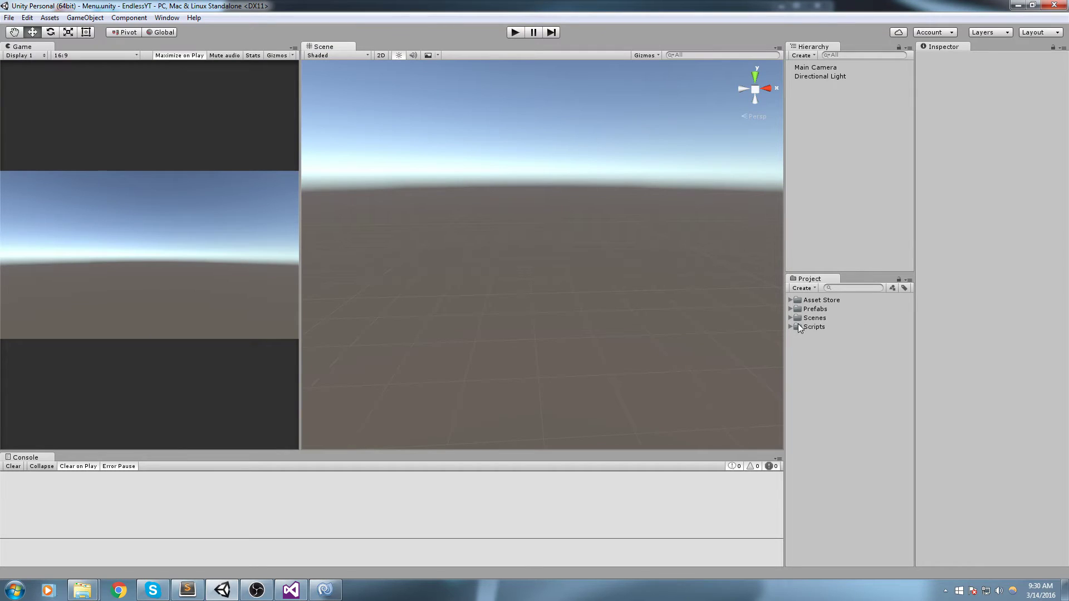
Step: Select the Menu scene asset, compare its name with the one ToMenu loads in DeathMenu.cs in MonoDevelop, and return to Unity
{"action": "left_click", "coordinate": [791, 318]}
{"action": "left_click", "coordinate": [820, 337]}
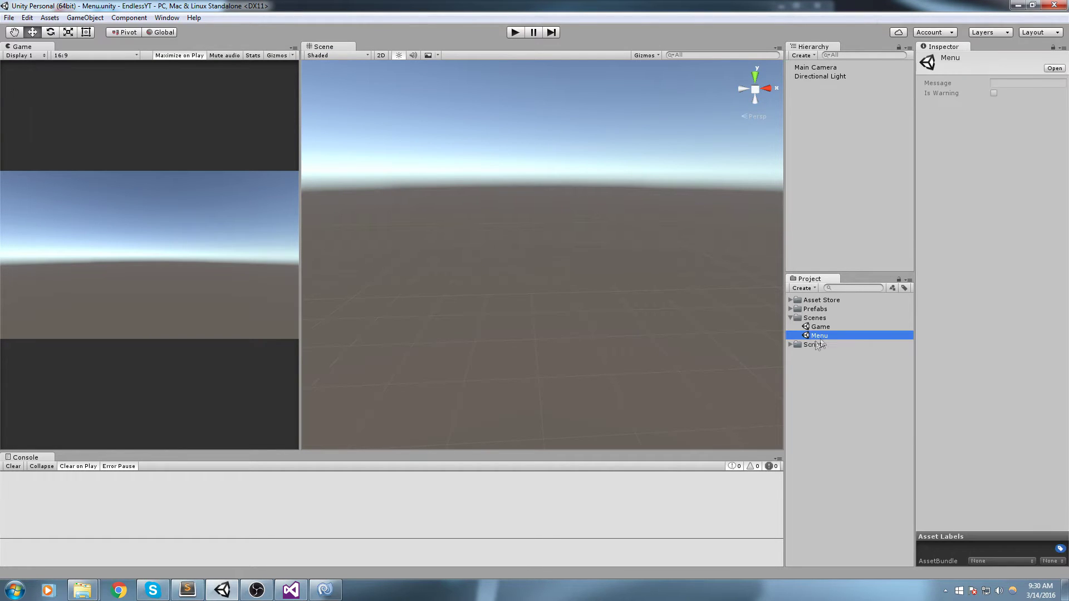
{"action": "left_click", "coordinate": [325, 591]}
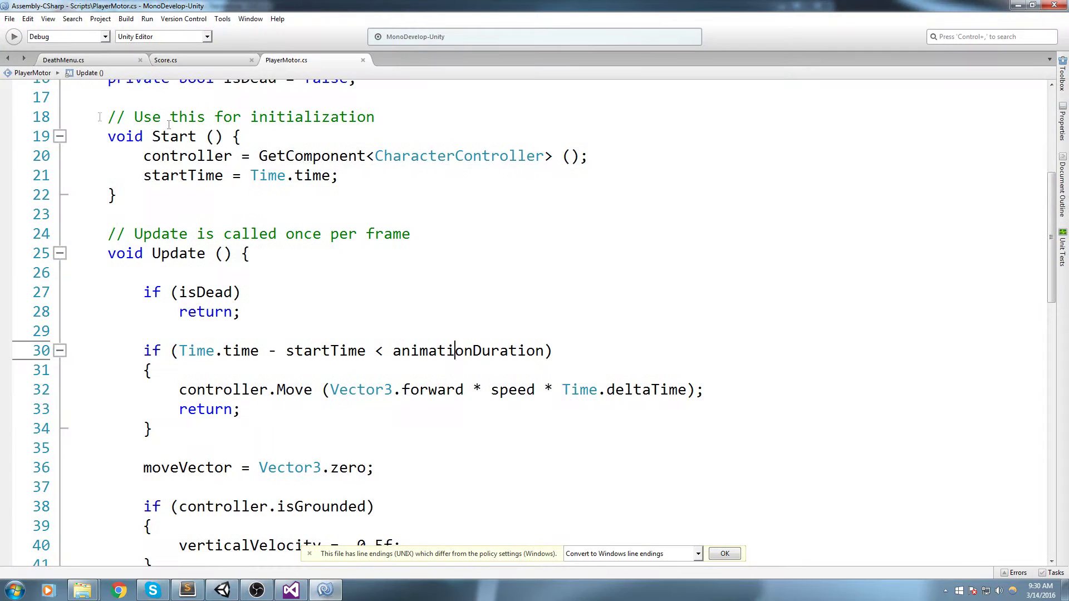
{"action": "left_click", "coordinate": [64, 60]}
{"action": "scroll", "coordinate": [187, 305], "scroll_direction": "down", "scroll_amount": 6}
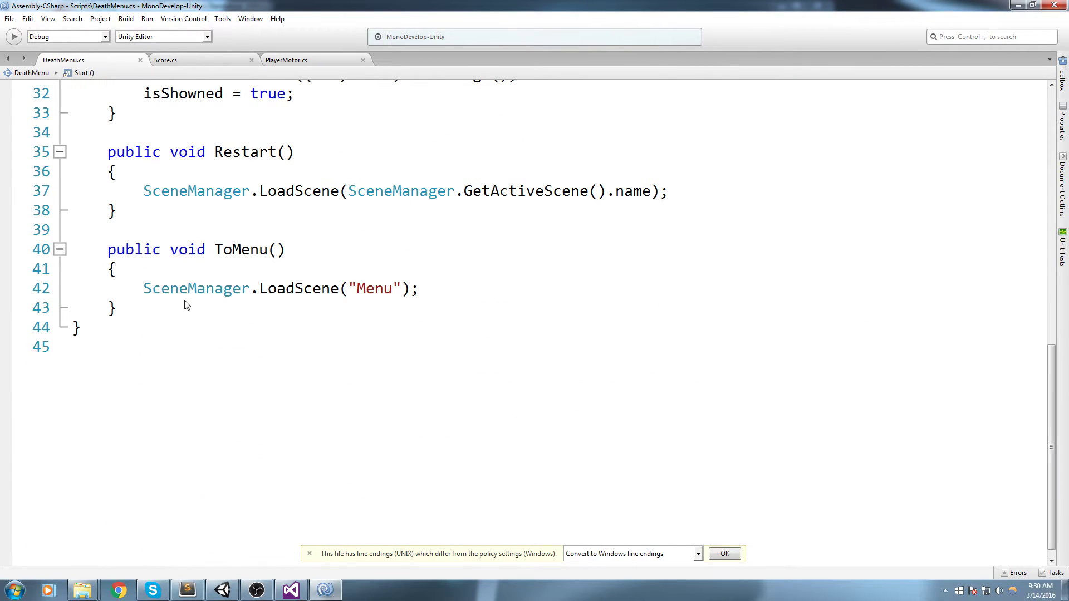
{"action": "left_click", "coordinate": [452, 296]}
{"action": "double_click", "coordinate": [374, 288]}
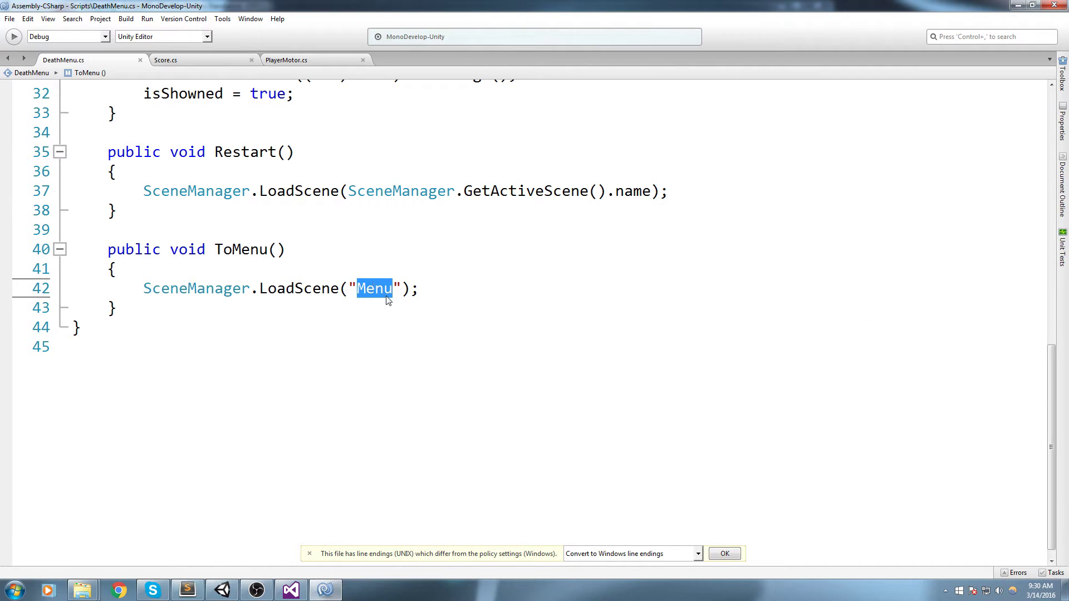
{"action": "mouse_move", "coordinate": [389, 301]}
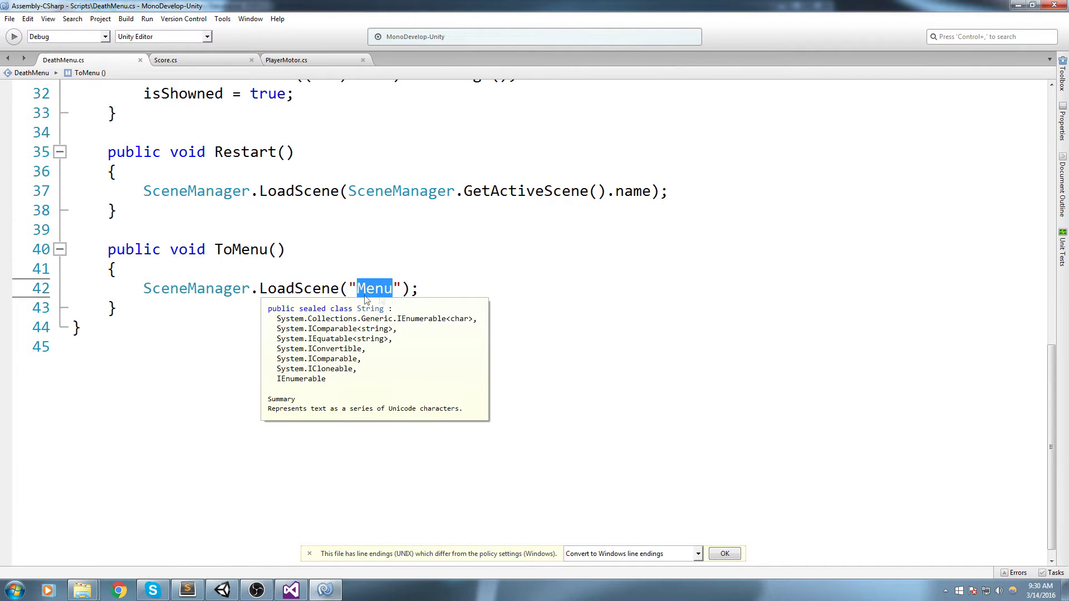
{"action": "left_click", "coordinate": [401, 289]}
{"action": "double_click", "coordinate": [378, 290]}
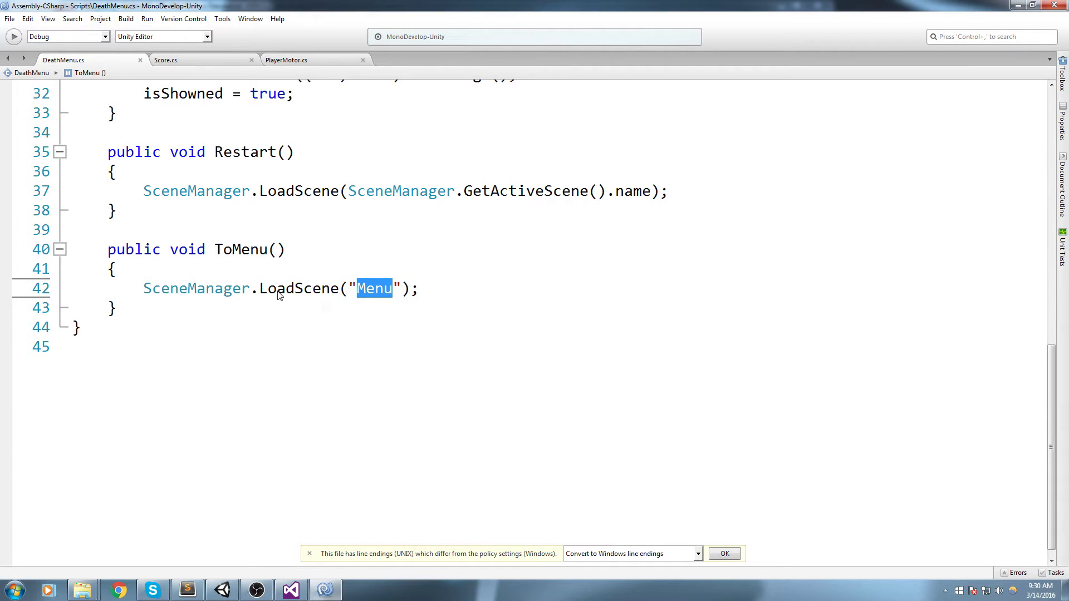
{"action": "left_click", "coordinate": [1017, 5]}
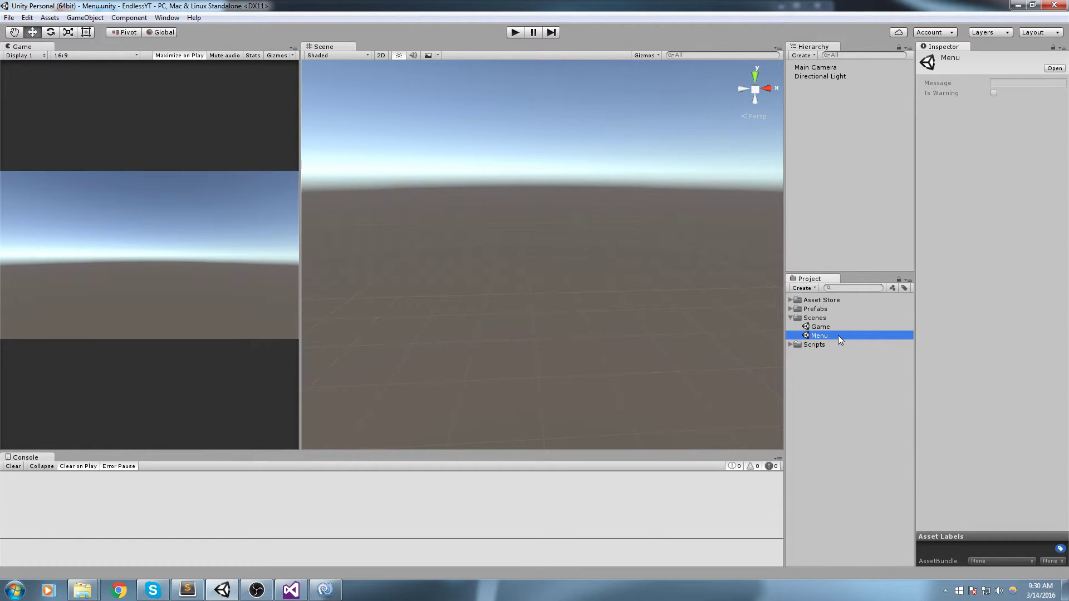
Step: Set the scene's skybox material to None in the Lighting settings and save the scene
{"action": "left_click", "coordinate": [423, 177]}
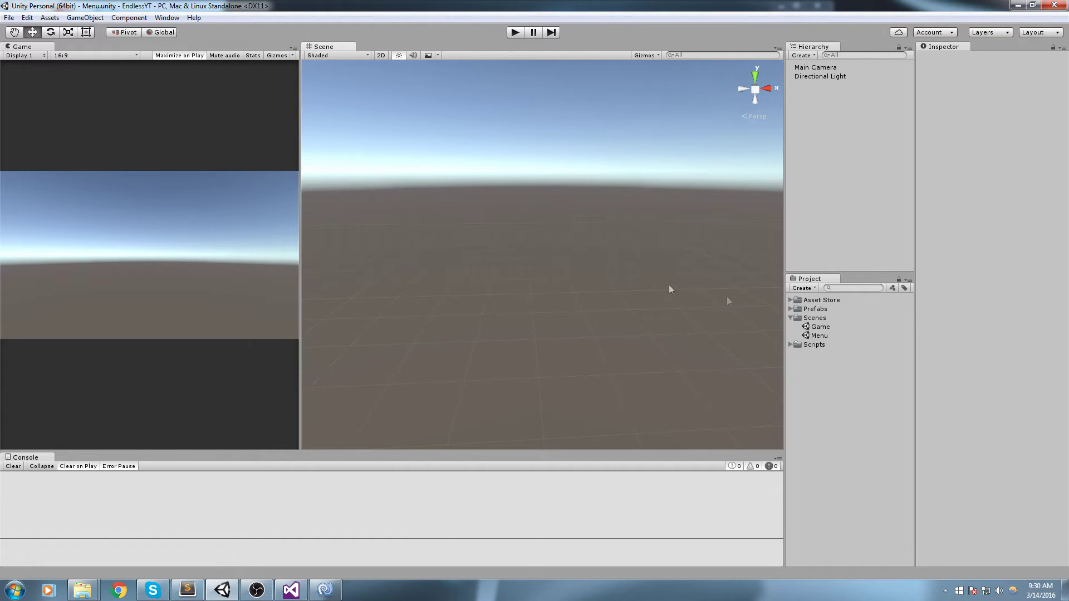
{"action": "left_click", "coordinate": [167, 17]}
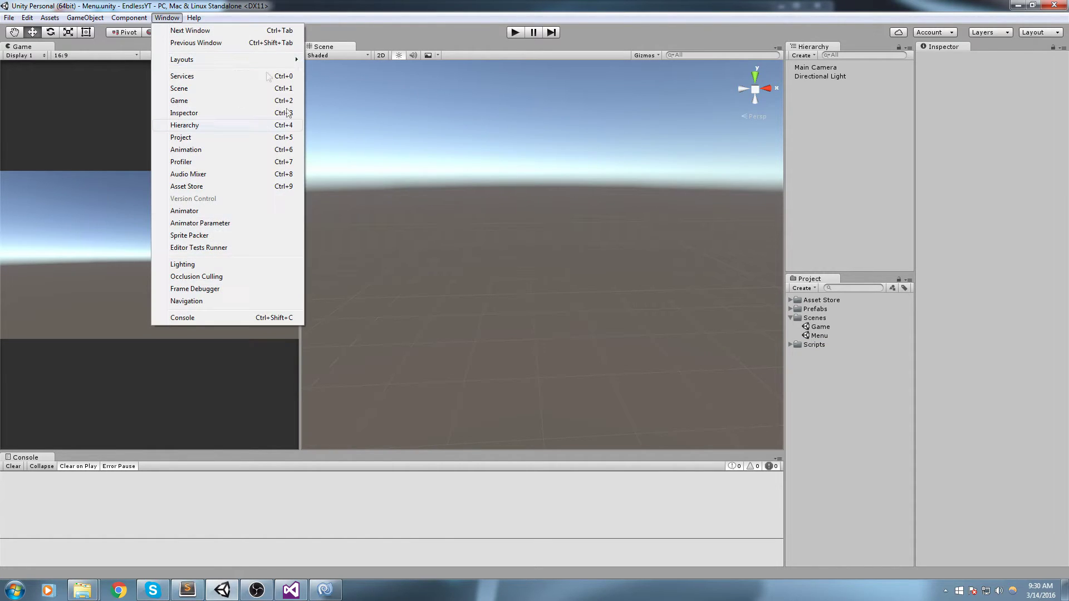
{"action": "left_click", "coordinate": [223, 265]}
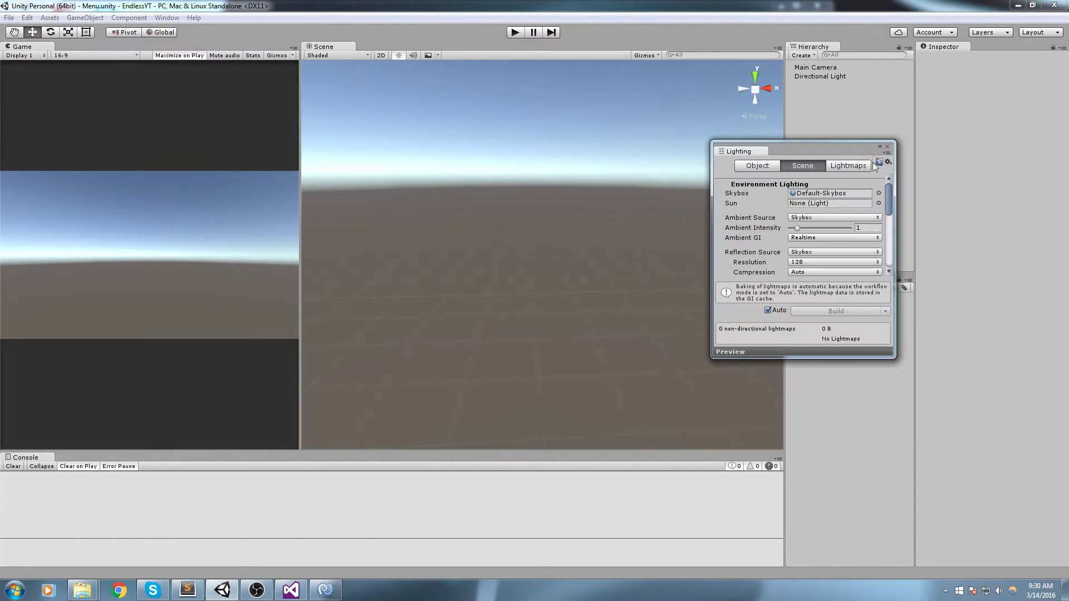
{"action": "left_click", "coordinate": [879, 195]}
{"action": "scroll", "coordinate": [596, 392], "scroll_direction": "up", "scroll_amount": 5}
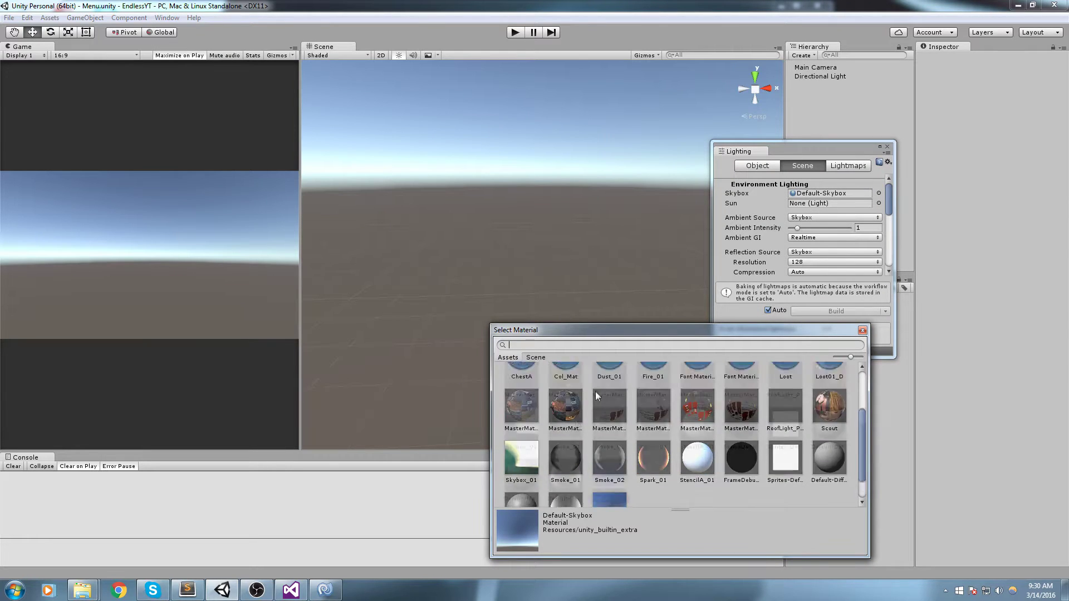
{"action": "left_click", "coordinate": [518, 392]}
{"action": "left_click", "coordinate": [862, 331]}
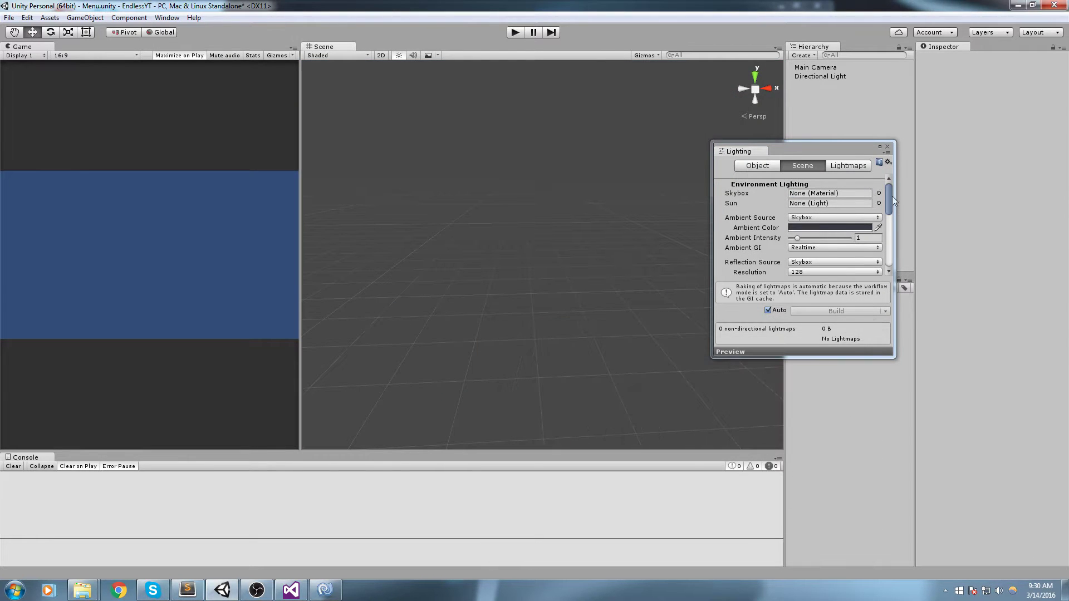
{"action": "left_click", "coordinate": [888, 148]}
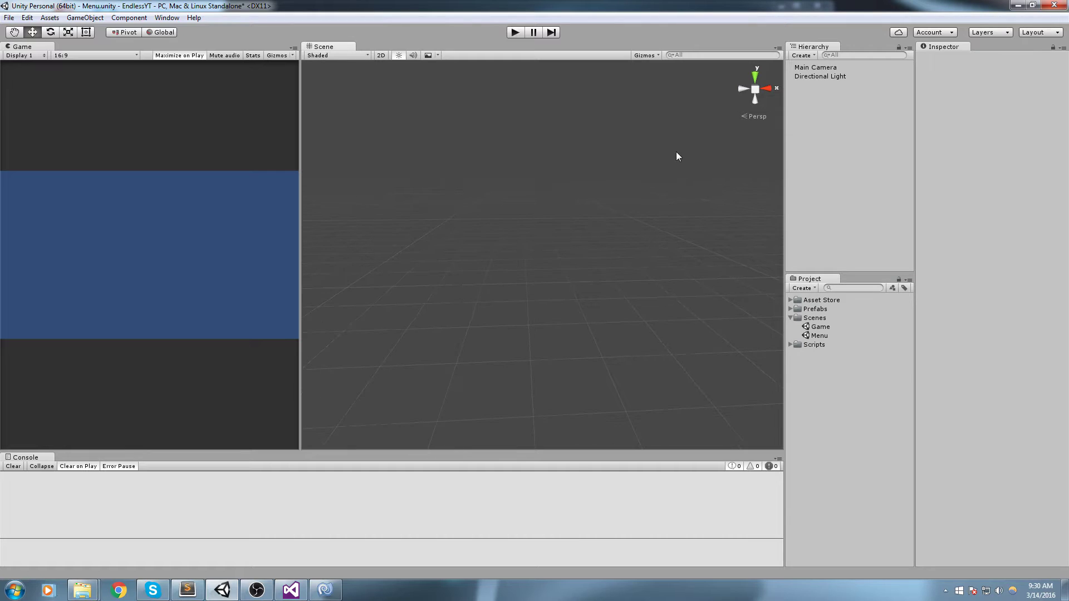
{"action": "key", "text": "ctrl+s"}
Step: Add a UI Button to the Menu scene
{"action": "middle_click_drag", "start_coordinate": [630, 214], "coordinate": [611, 202]}
{"action": "middle_click_drag", "start_coordinate": [604, 192], "coordinate": [574, 214]}
{"action": "right_click", "coordinate": [864, 139]}
{"action": "left_click", "coordinate": [832, 108]}
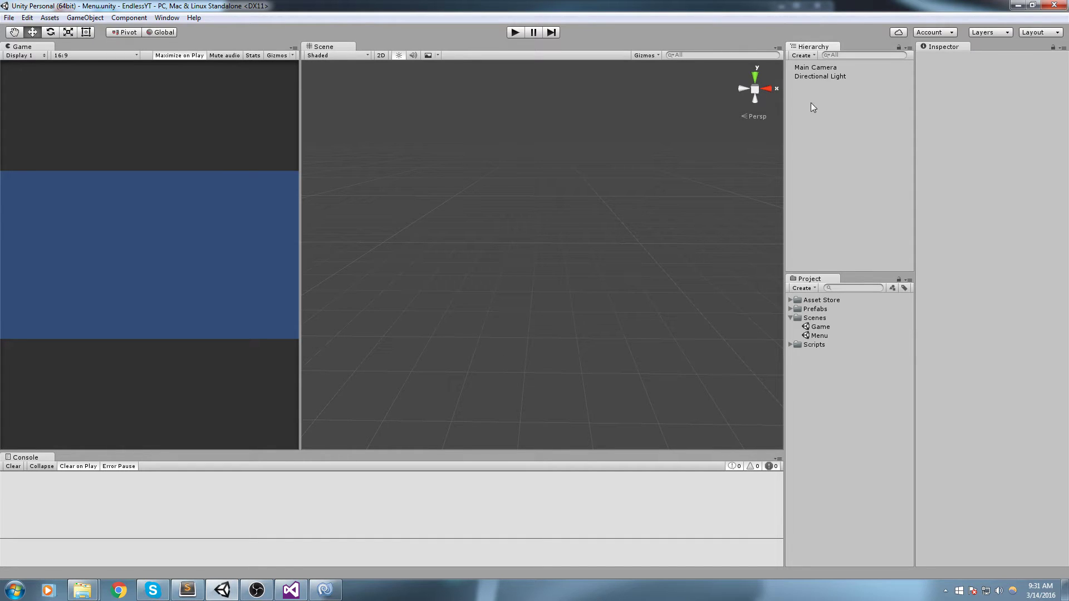
{"action": "right_click", "coordinate": [820, 88]}
{"action": "mouse_move", "coordinate": [871, 247]}
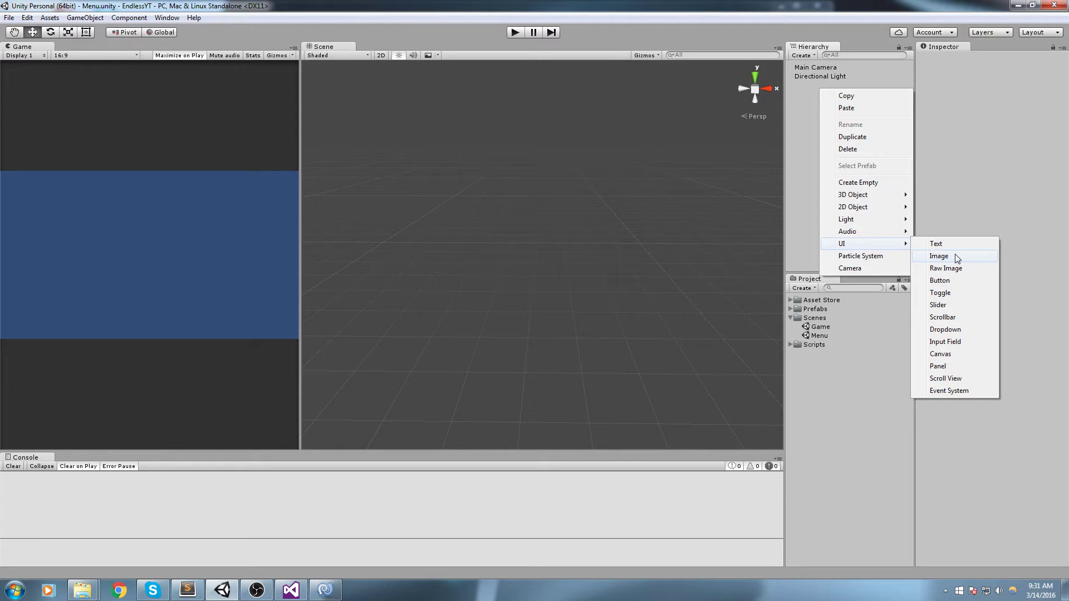
{"action": "left_click", "coordinate": [952, 281]}
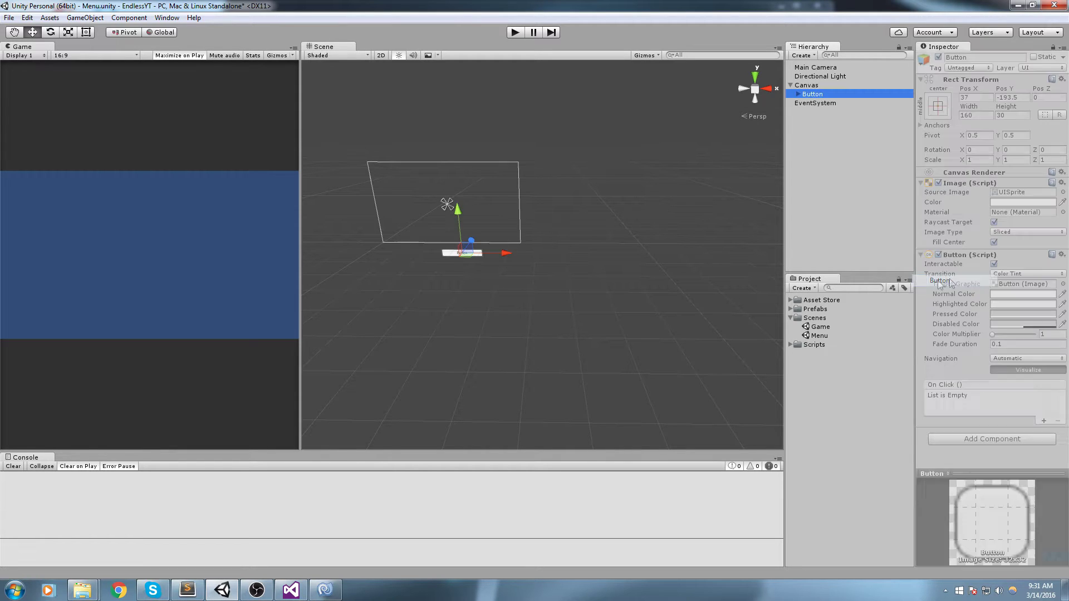
Step: Centre the button on the canvas by setting its Pos X and Pos Y to 0
{"action": "scroll", "coordinate": [592, 178], "scroll_direction": "down", "scroll_amount": 6}
{"action": "left_click_drag", "start_coordinate": [785, 146], "coordinate": [783, 165]}
{"action": "middle_click_drag", "start_coordinate": [540, 188], "coordinate": [574, 189]}
{"action": "scroll", "coordinate": [573, 189], "scroll_direction": "up", "scroll_amount": 9}
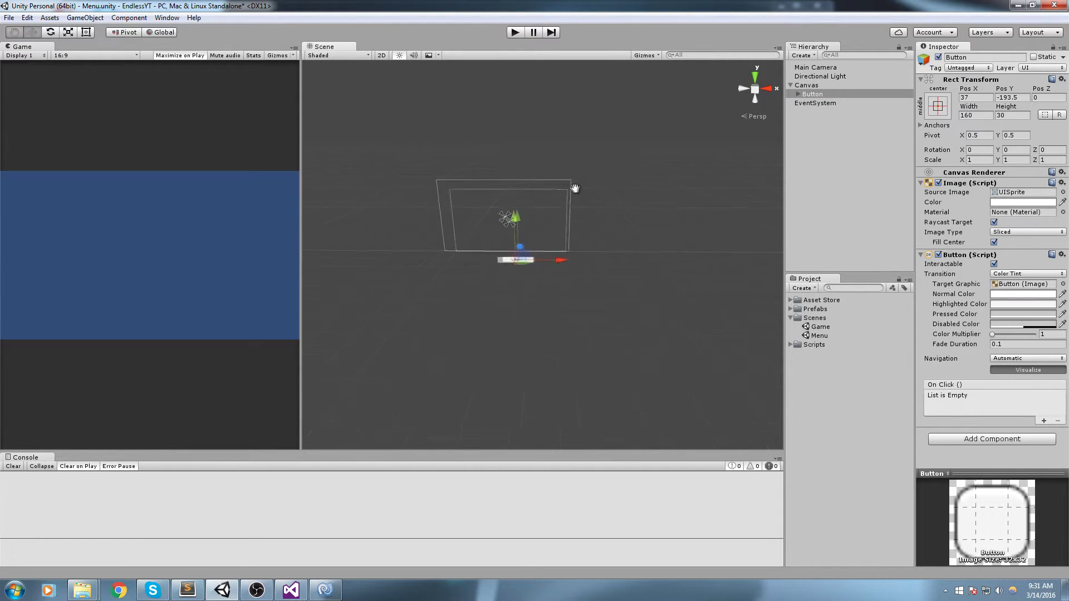
{"action": "left_click", "coordinate": [939, 109]}
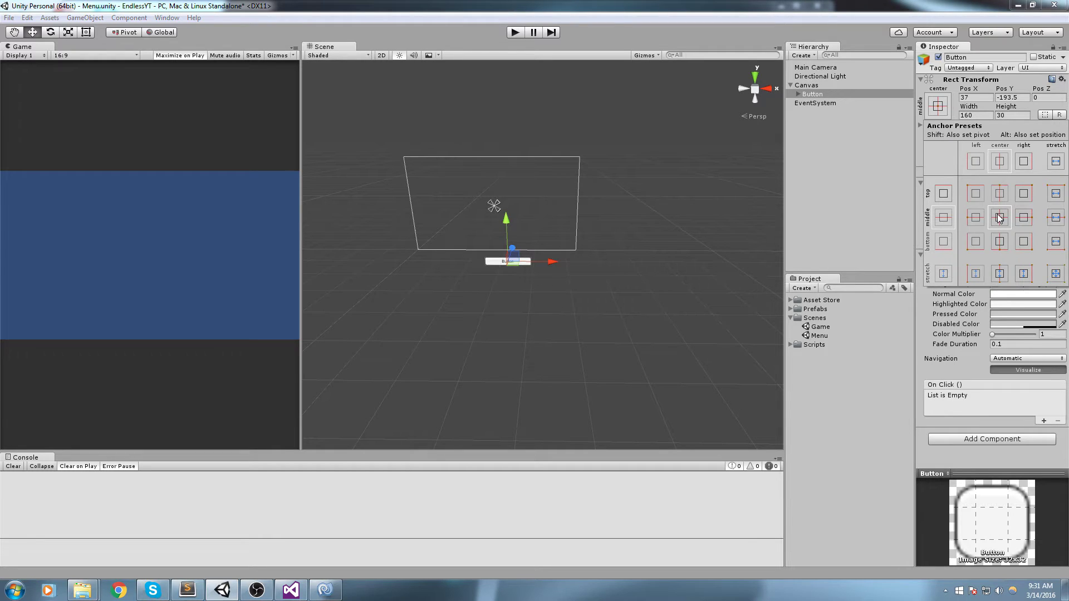
{"action": "left_click", "coordinate": [972, 98]}
{"action": "type", "text": "0"}
{"action": "key", "text": "Tab"}
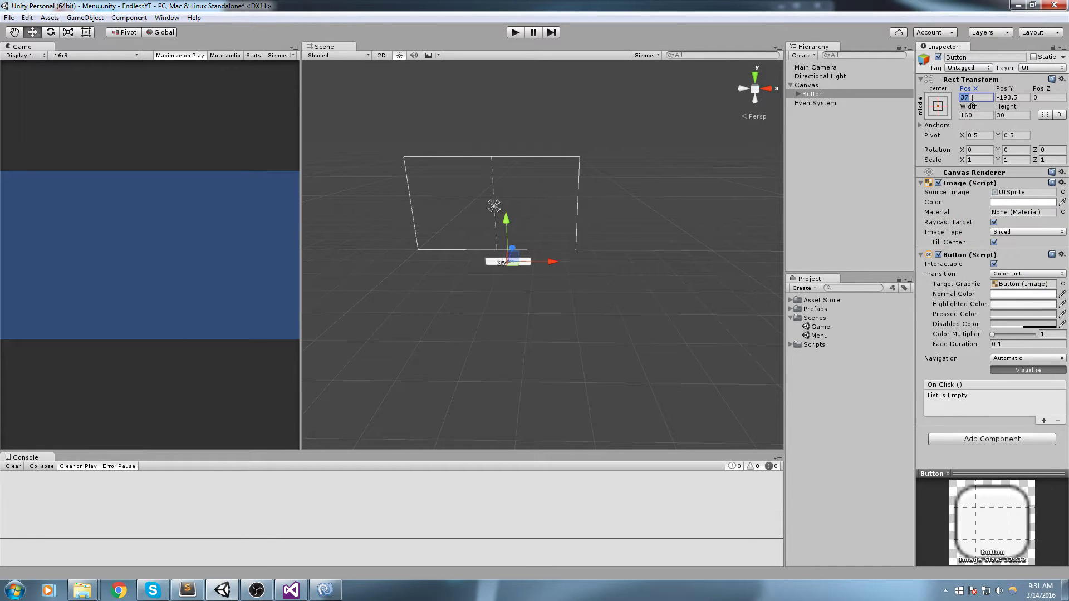
{"action": "type", "text": "0"}
{"action": "key", "text": "Tab"}
{"action": "scroll", "coordinate": [554, 185], "scroll_direction": "up", "scroll_amount": 6}
{"action": "middle_click_drag", "start_coordinate": [502, 187], "coordinate": [575, 199]}
{"action": "scroll", "coordinate": [577, 196], "scroll_direction": "up", "scroll_amount": 8}
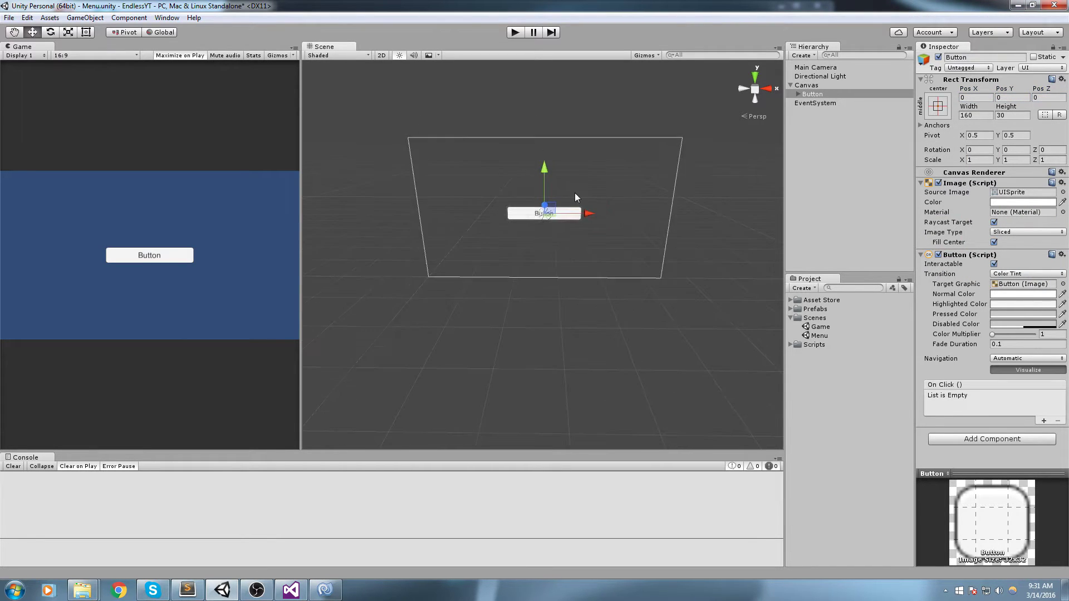
Step: Lower the button on the canvas by setting its Pos Y to -50
{"action": "middle_click_drag", "start_coordinate": [588, 148], "coordinate": [590, 162]}
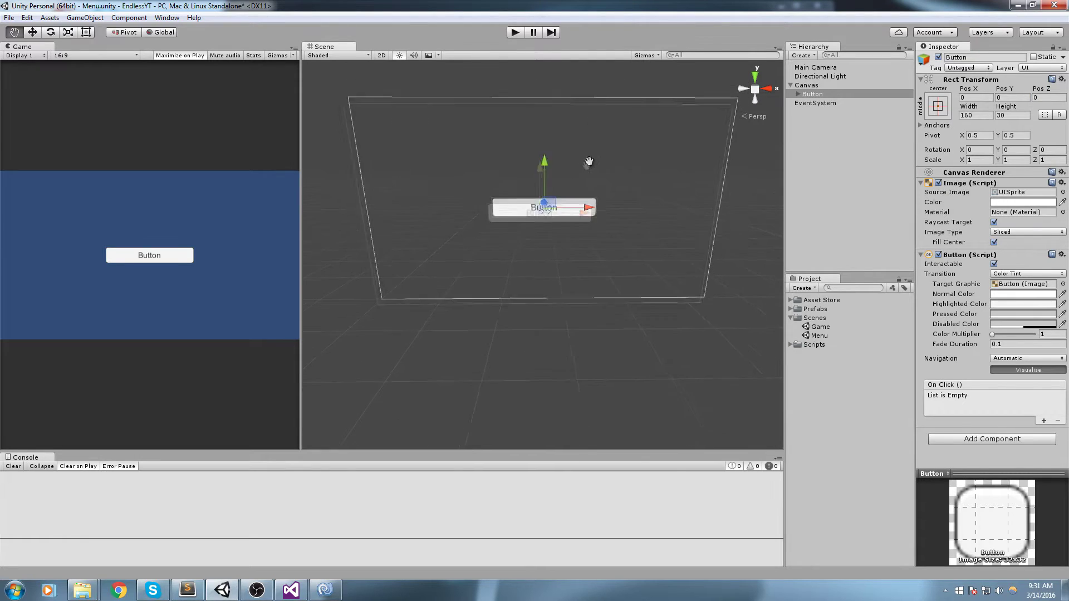
{"action": "left_click", "coordinate": [1012, 98]}
{"action": "type", "text": "50"}
{"action": "key", "text": "BackSpace"}
{"action": "key", "text": "BackSpace"}
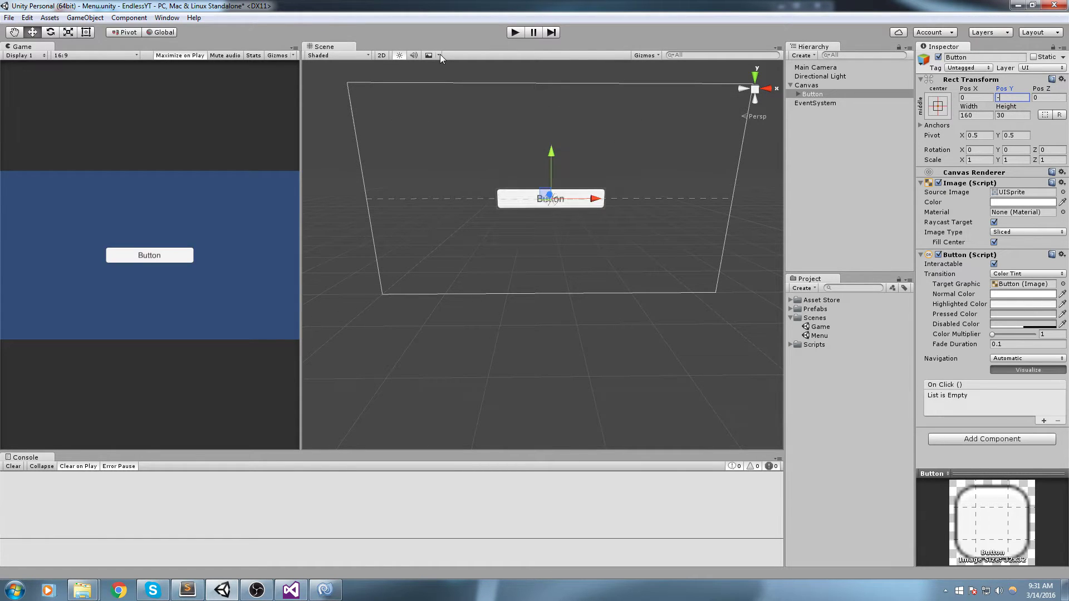
{"action": "type", "text": "-50"}
Step: Set the Canvas Scaler's UI Scale Mode to Scale With Screen Size
{"action": "left_click", "coordinate": [813, 86]}
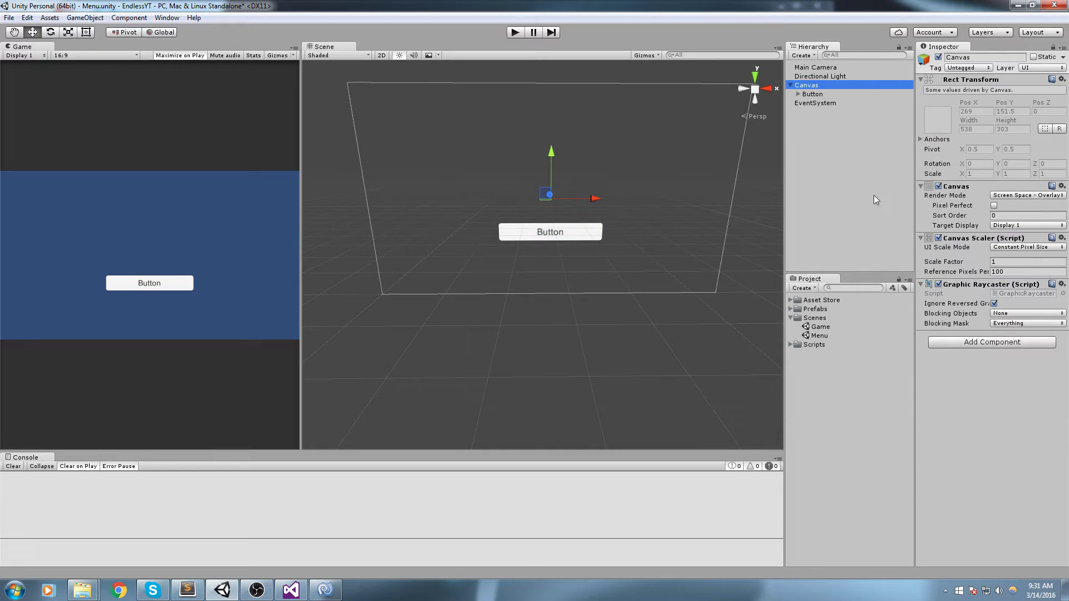
{"action": "right_click", "coordinate": [553, 128]}
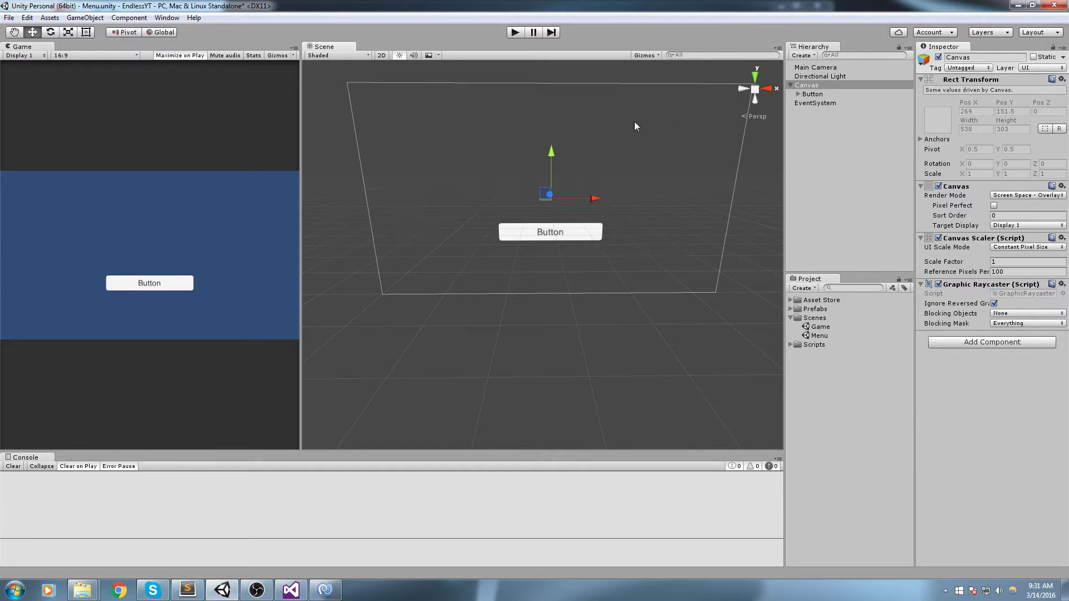
{"action": "left_click", "coordinate": [1002, 247]}
{"action": "left_click", "coordinate": [1006, 272]}
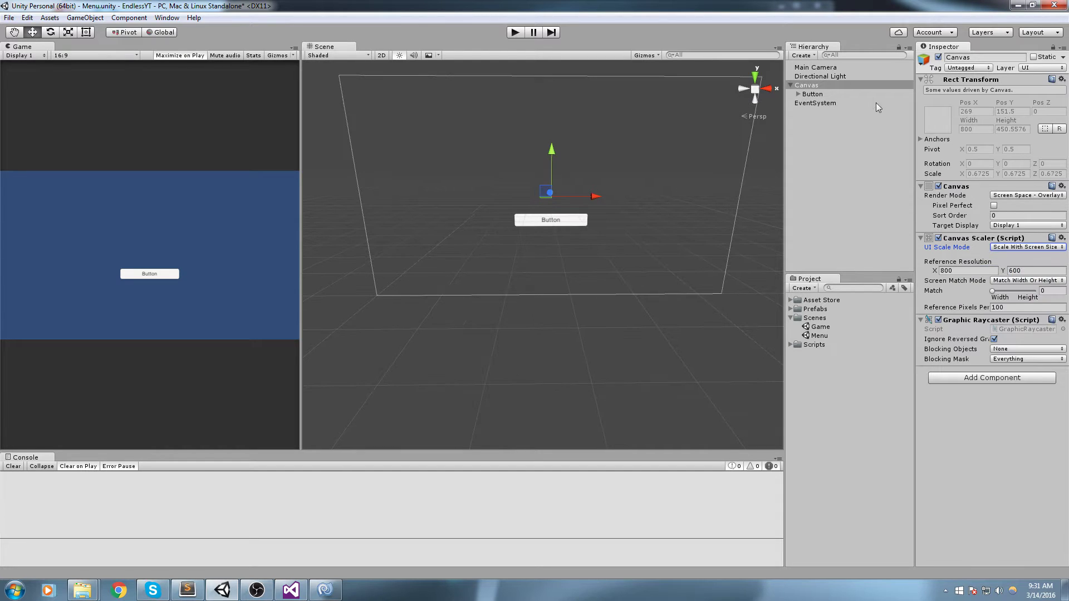
Step: Select the Button again and widen the Game view at the expense of the Scene view
{"action": "left_click", "coordinate": [834, 94]}
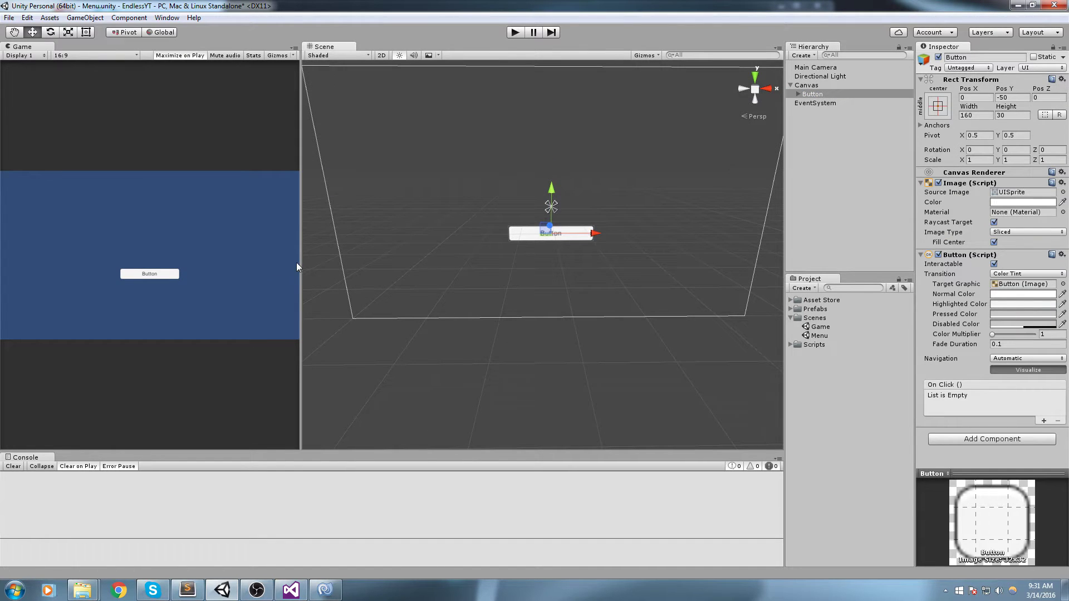
{"action": "left_click_drag", "start_coordinate": [297, 262], "coordinate": [386, 226]}
{"action": "middle_click_drag", "start_coordinate": [618, 236], "coordinate": [644, 222]}
{"action": "scroll", "coordinate": [579, 257], "scroll_direction": "down", "scroll_amount": 3}
{"action": "scroll", "coordinate": [645, 222], "scroll_direction": "up", "scroll_amount": 3}
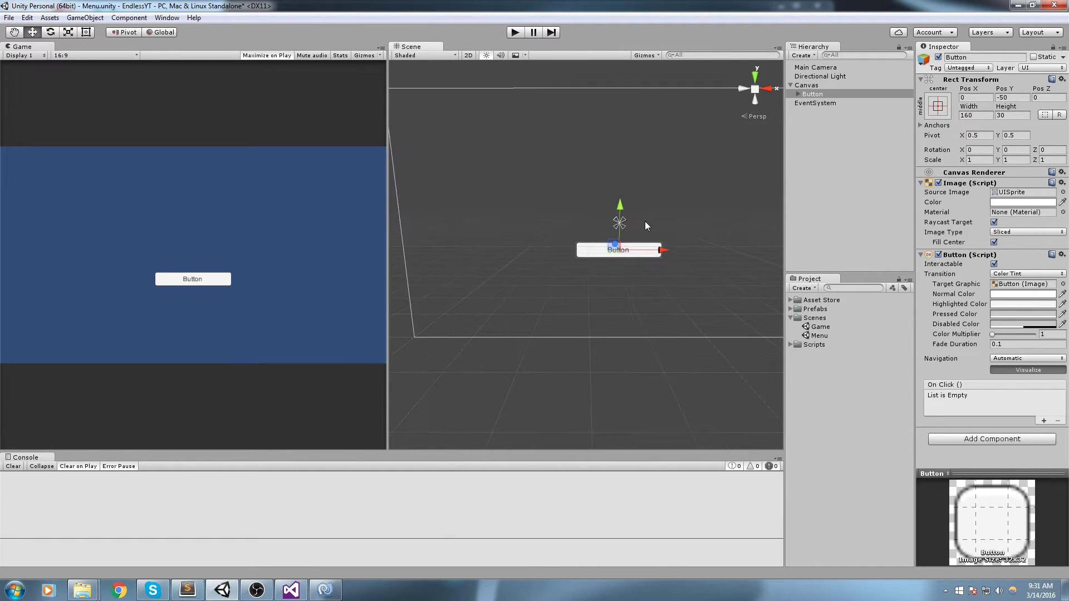
{"action": "middle_click_drag", "start_coordinate": [695, 191], "coordinate": [673, 225]}
{"action": "scroll", "coordinate": [673, 225], "scroll_direction": "up", "scroll_amount": 1}
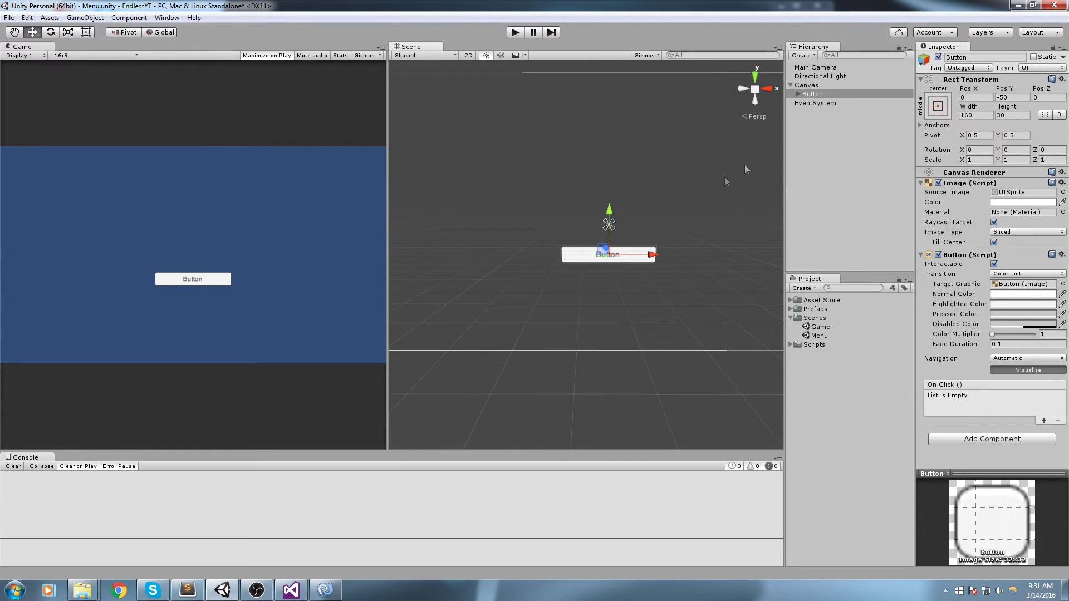
Step: Set the button's width to 350
{"action": "left_click_drag", "start_coordinate": [977, 111], "coordinate": [323, 117]}
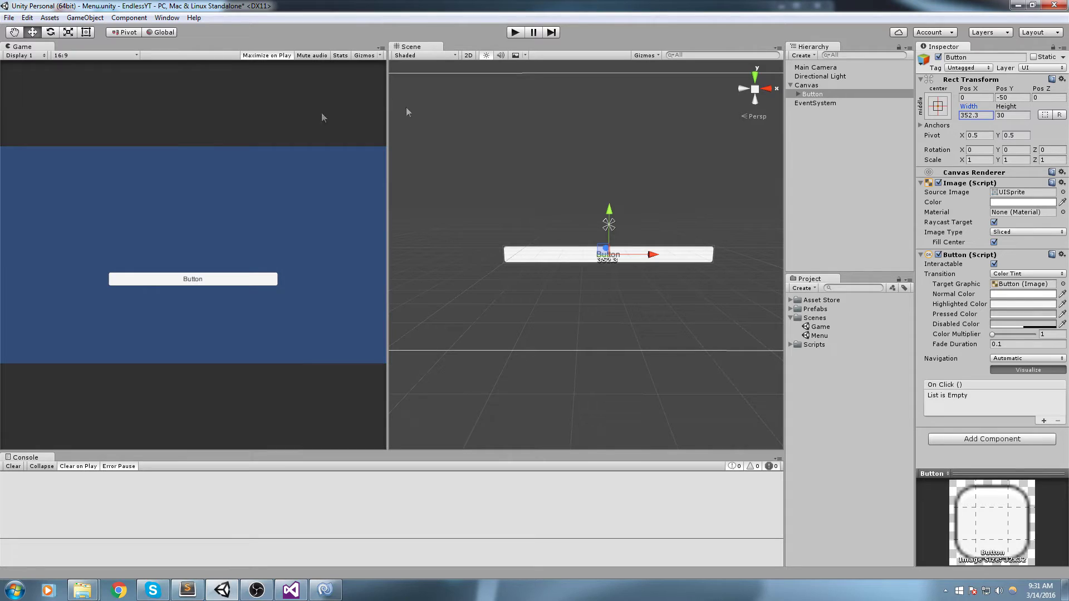
{"action": "double_click", "coordinate": [975, 115]}
{"action": "type", "text": "350"}
{"action": "key", "text": "Tab"}
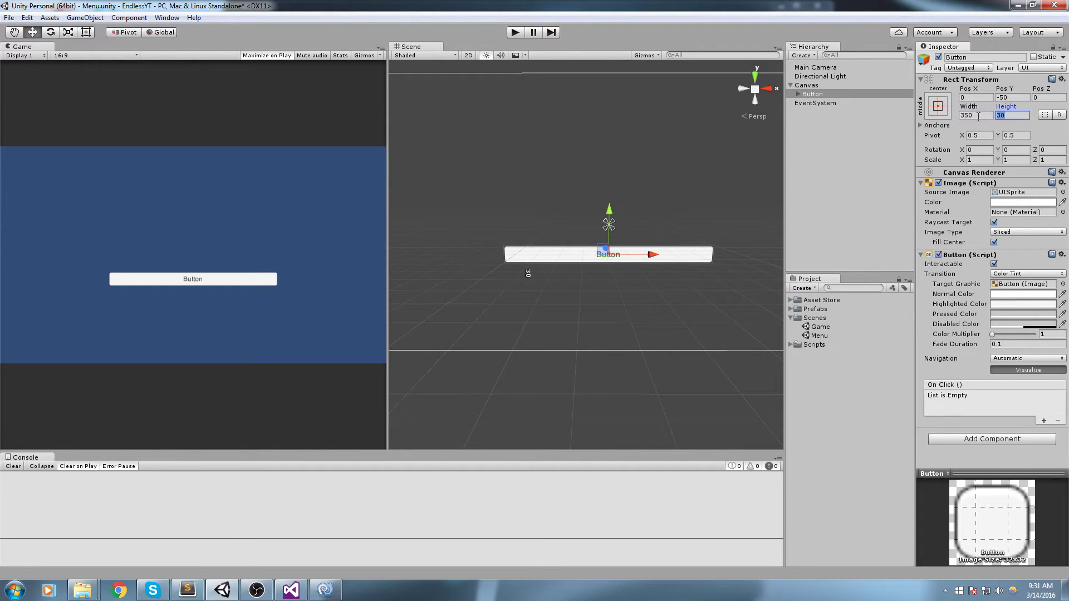
Step: Set the button's height to 100 and assign the btn_normal sprite as its source image
{"action": "type", "text": "100"}
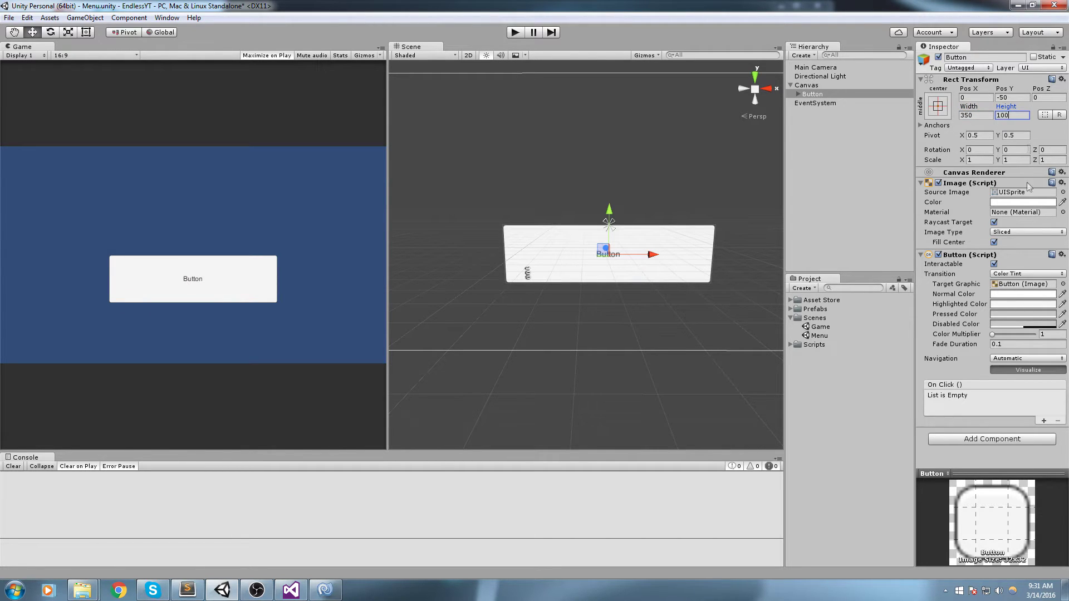
{"action": "left_click", "coordinate": [1064, 192]}
{"action": "left_click", "coordinate": [579, 390]}
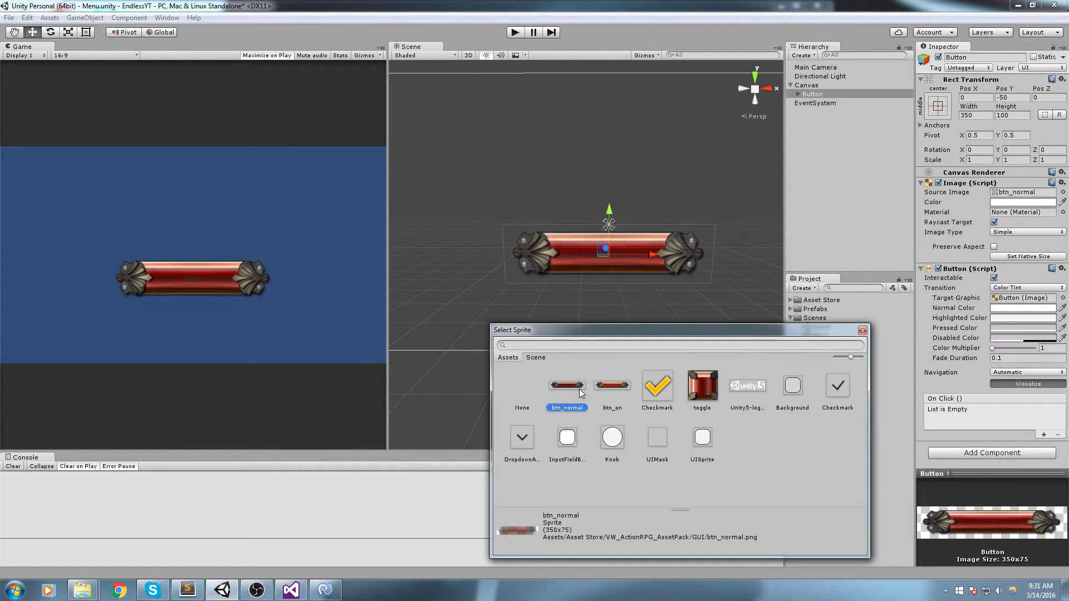
{"action": "left_click", "coordinate": [863, 330]}
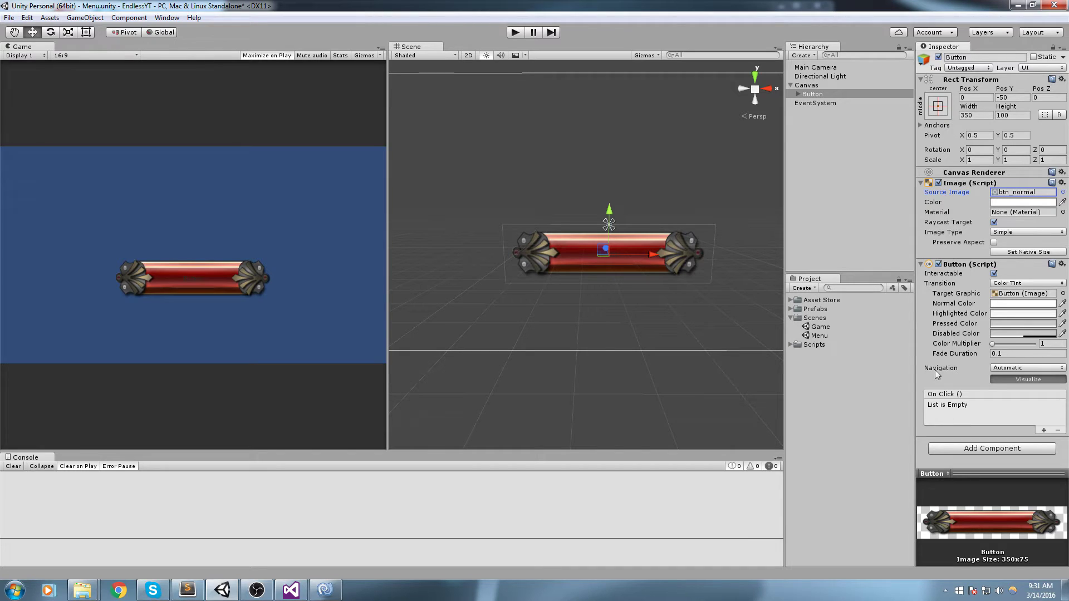
Step: Expand the Button object in the scene hierarchy and rename it PlayButton
{"action": "left_click", "coordinate": [811, 94]}
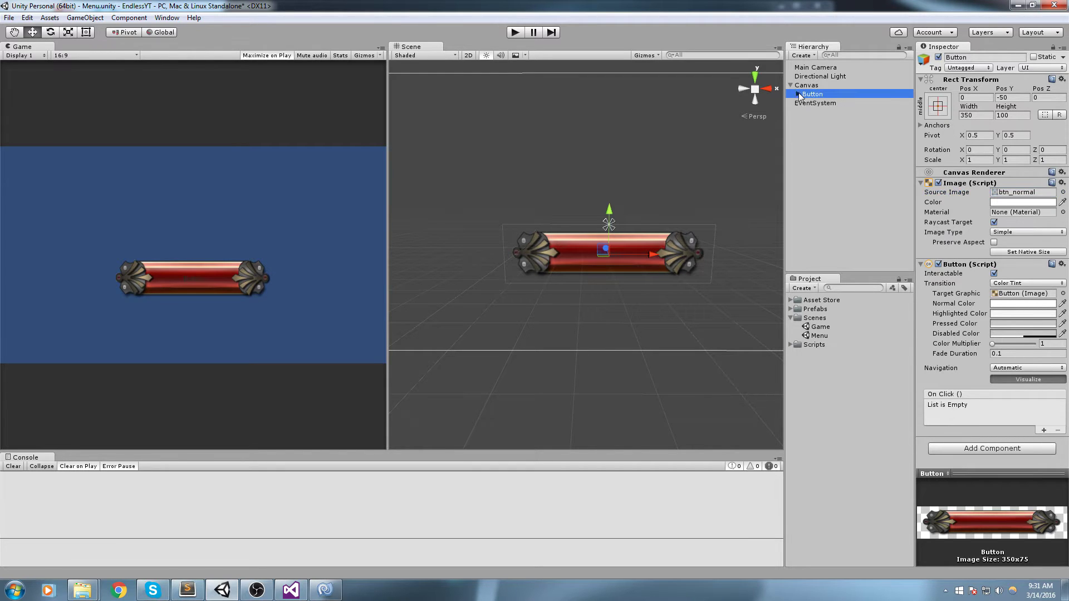
{"action": "key", "text": "Right"}
{"action": "left_click", "coordinate": [817, 103]}
{"action": "left_click", "coordinate": [831, 95]}
{"action": "left_click", "coordinate": [831, 96]}
{"action": "type", "text": "p"}
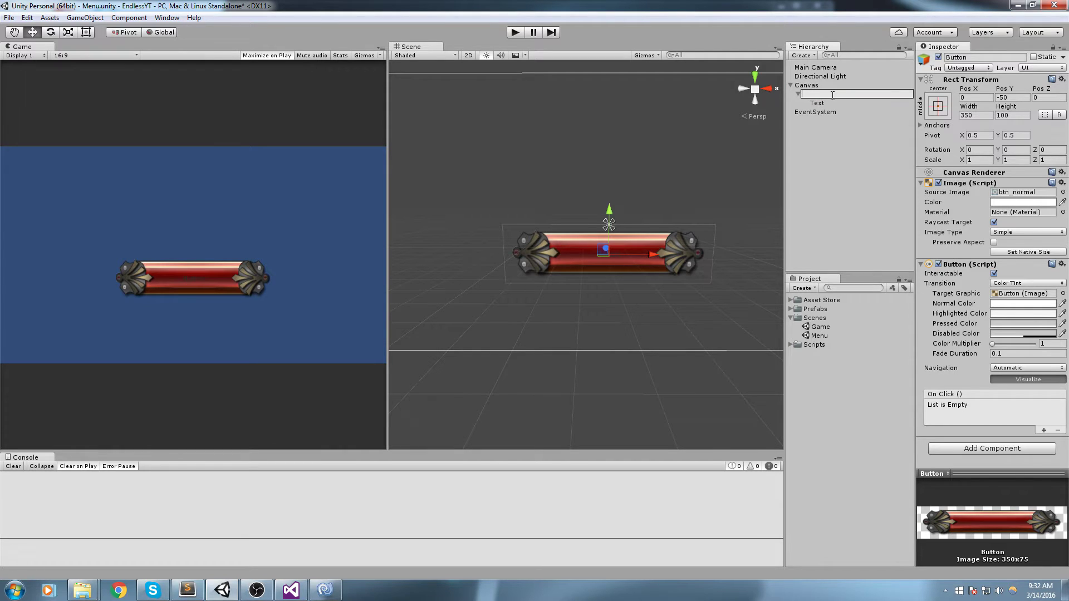
{"action": "type", "text": "layButton"}
{"action": "key", "text": "Return"}
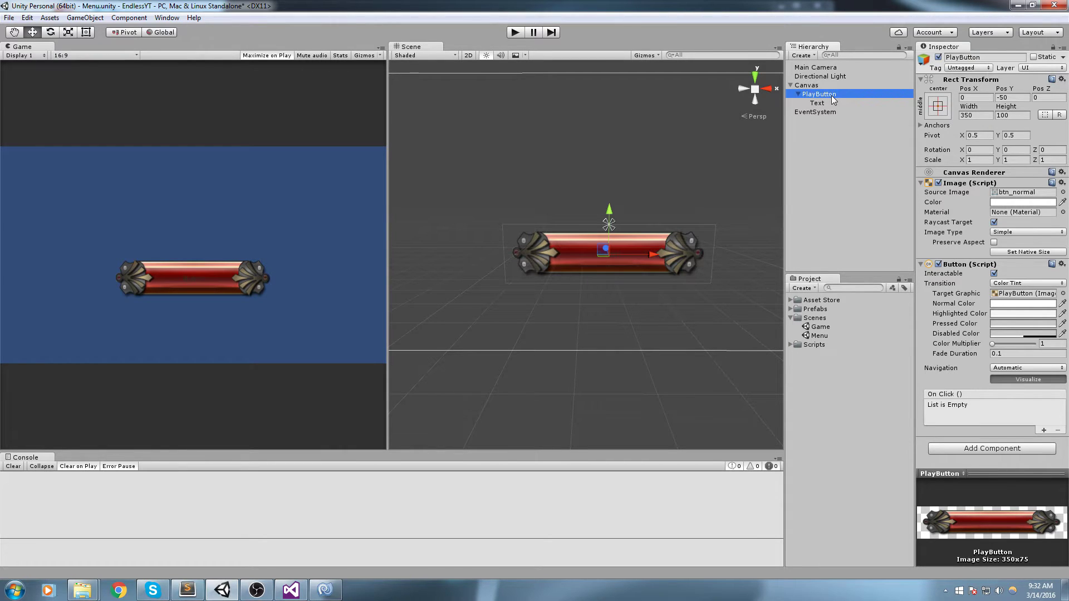
Step: Change the text on PlayButton's label to Play
{"action": "left_click", "coordinate": [828, 103]}
{"action": "left_click", "coordinate": [952, 201]}
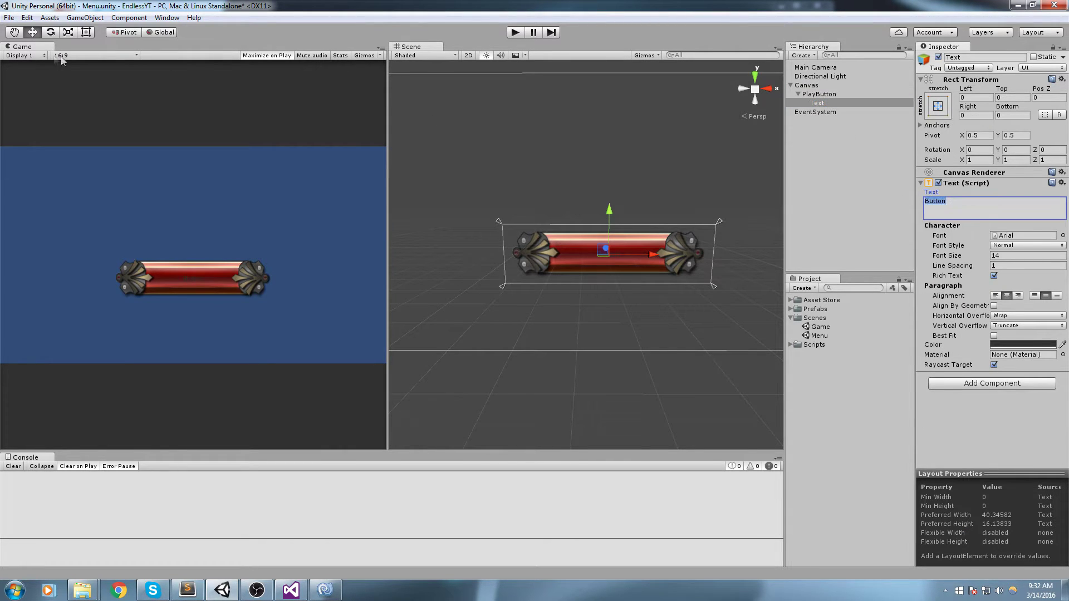
{"action": "type", "text": "Play"}
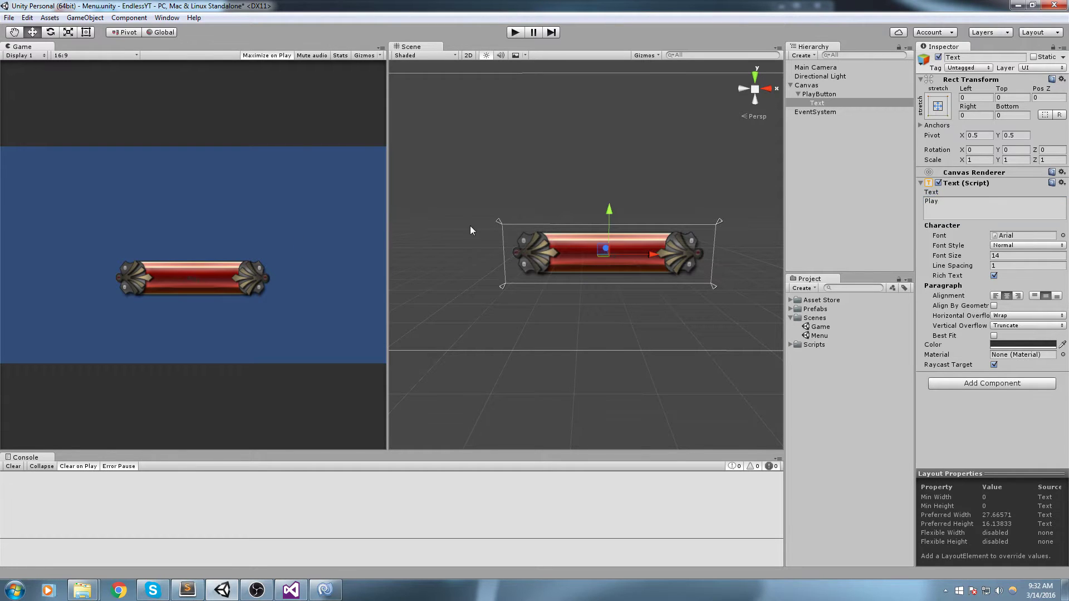
Step: Raise the Play label's font size to 29 and switch its font to KELMSCOT
{"action": "middle_click_drag", "start_coordinate": [470, 227], "coordinate": [591, 192]}
{"action": "scroll", "coordinate": [644, 182], "scroll_direction": "up", "scroll_amount": 7}
{"action": "middle_click_drag", "start_coordinate": [697, 151], "coordinate": [569, 202]}
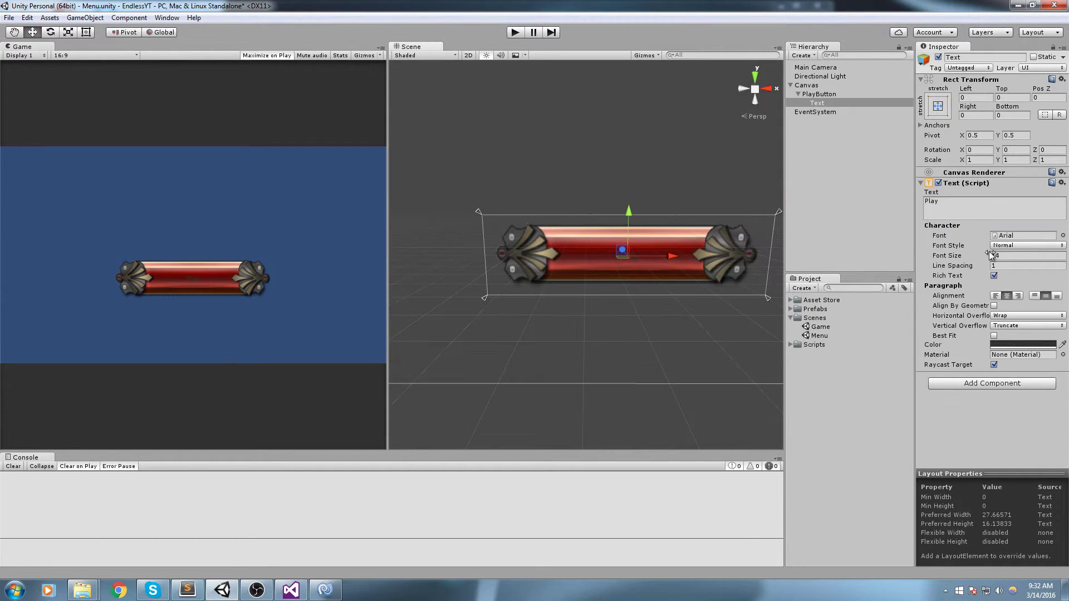
{"action": "mouse_move", "coordinate": [990, 255]}
{"action": "left_mouse_down"}
{"action": "mouse_move", "coordinate": [962, 256]}
{"action": "mouse_move", "coordinate": [1008, 252]}
{"action": "left_mouse_up"}
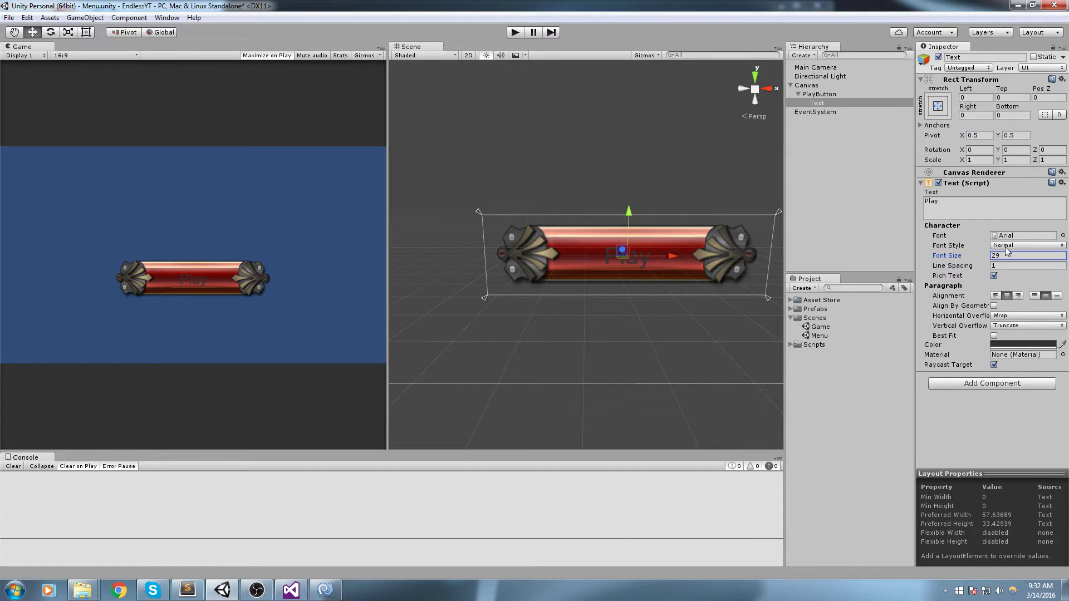
{"action": "left_click", "coordinate": [1064, 236]}
{"action": "left_click", "coordinate": [612, 387]}
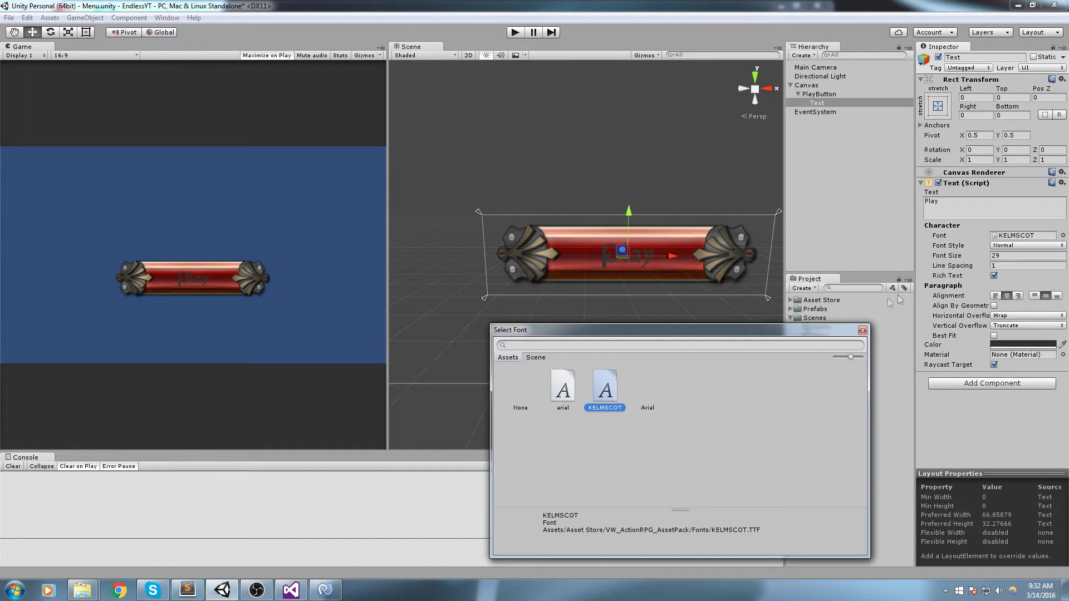
{"action": "left_click", "coordinate": [863, 331]}
Step: Leave Best Fit off for the Play label, colour it white (FFFFFFFF), and set its font size to 35
{"action": "left_click", "coordinate": [1047, 338]}
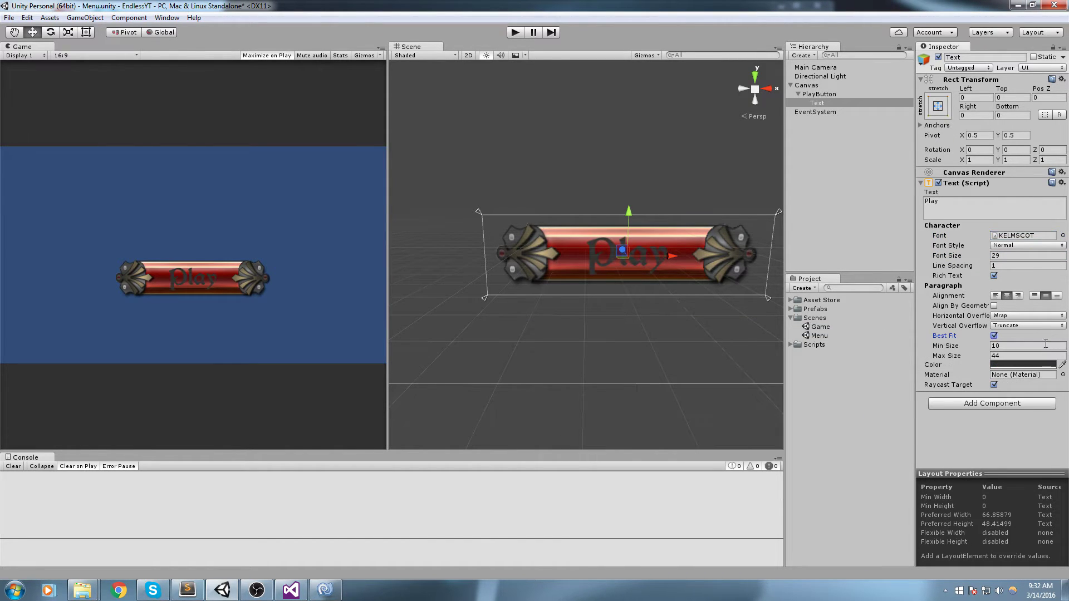
{"action": "left_click", "coordinate": [994, 336]}
{"action": "left_click", "coordinate": [1013, 345]}
{"action": "left_click_drag", "start_coordinate": [78, 109], "coordinate": [50, 4]}
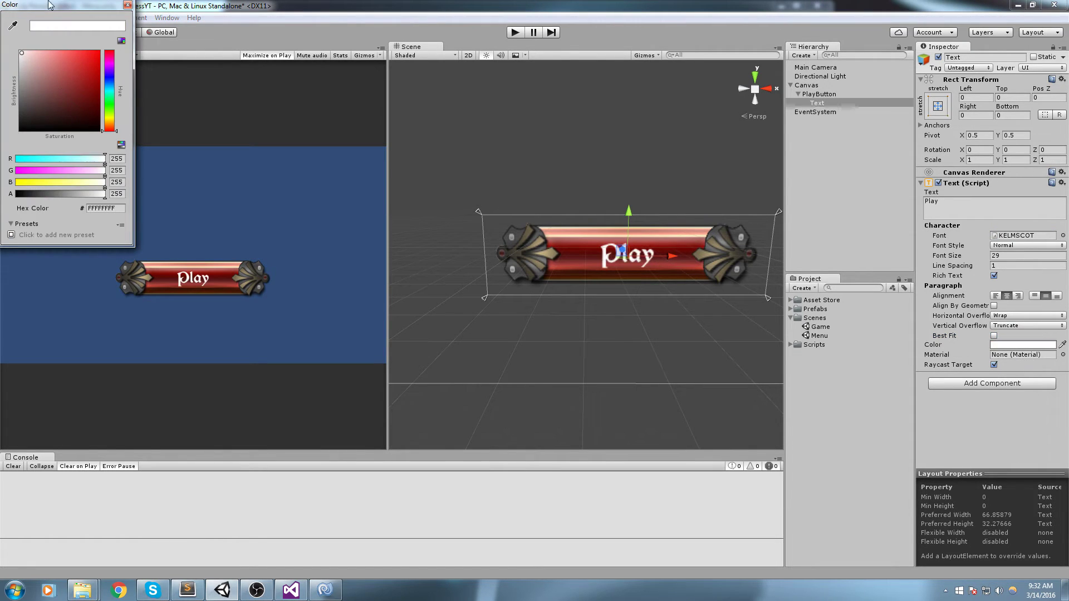
{"action": "left_click", "coordinate": [226, 242]}
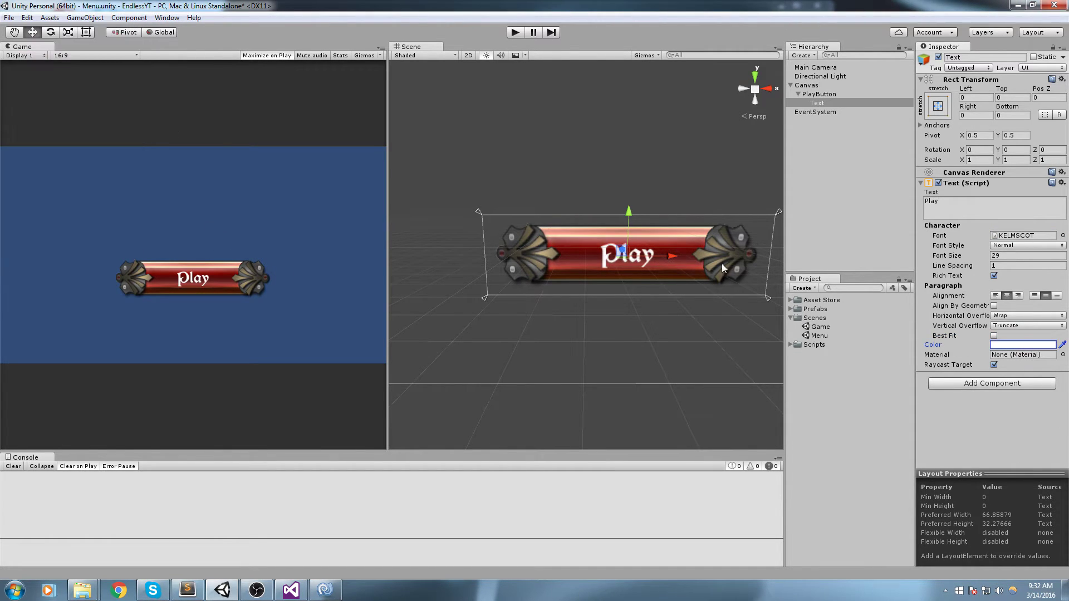
{"action": "left_click_drag", "start_coordinate": [967, 259], "coordinate": [979, 259]}
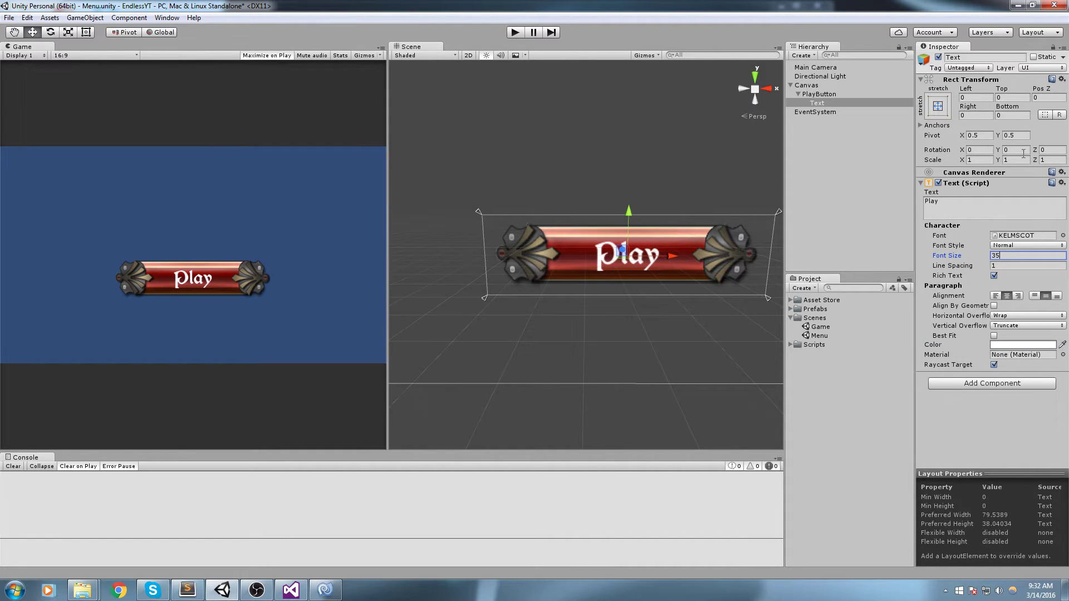
Step: Collapse the label's Text component and PlayButton's Image and Button components
{"action": "left_click", "coordinate": [995, 184]}
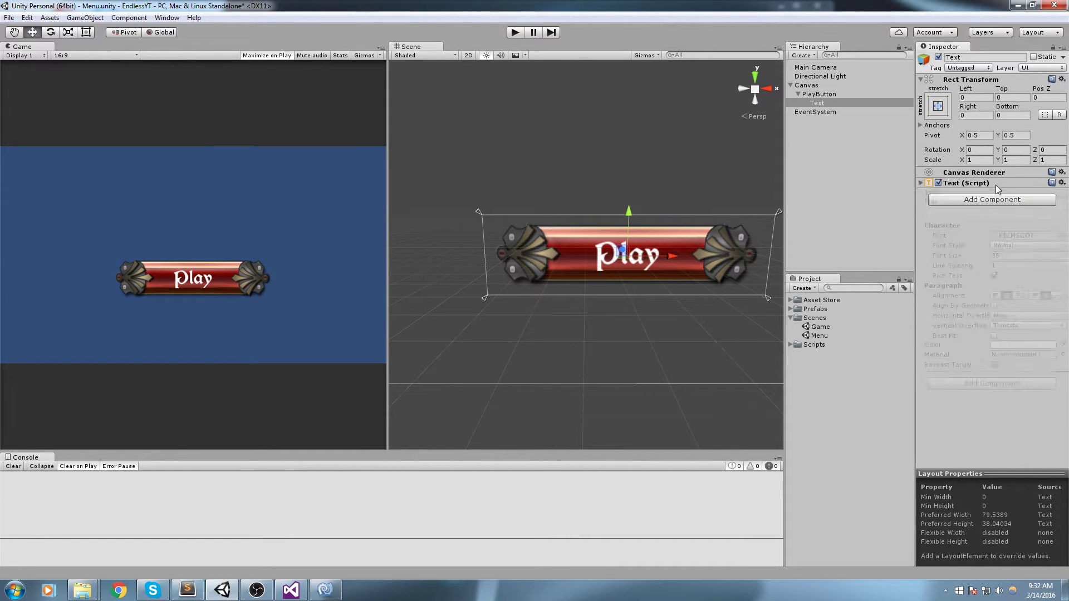
{"action": "left_click", "coordinate": [818, 94]}
{"action": "left_click", "coordinate": [979, 411]}
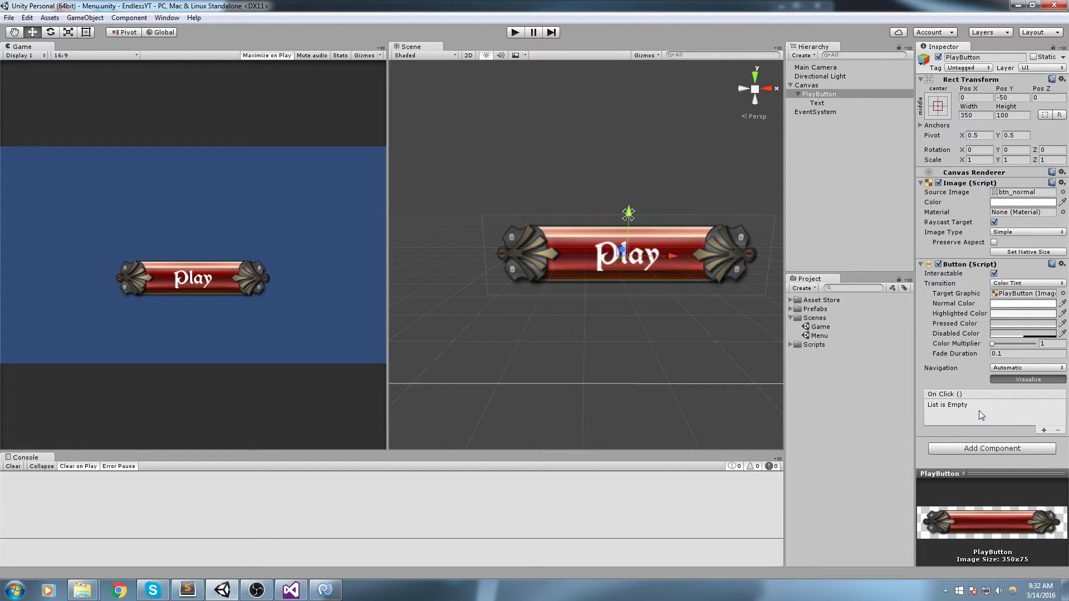
{"action": "left_click", "coordinate": [964, 184]}
{"action": "left_click", "coordinate": [968, 194]}
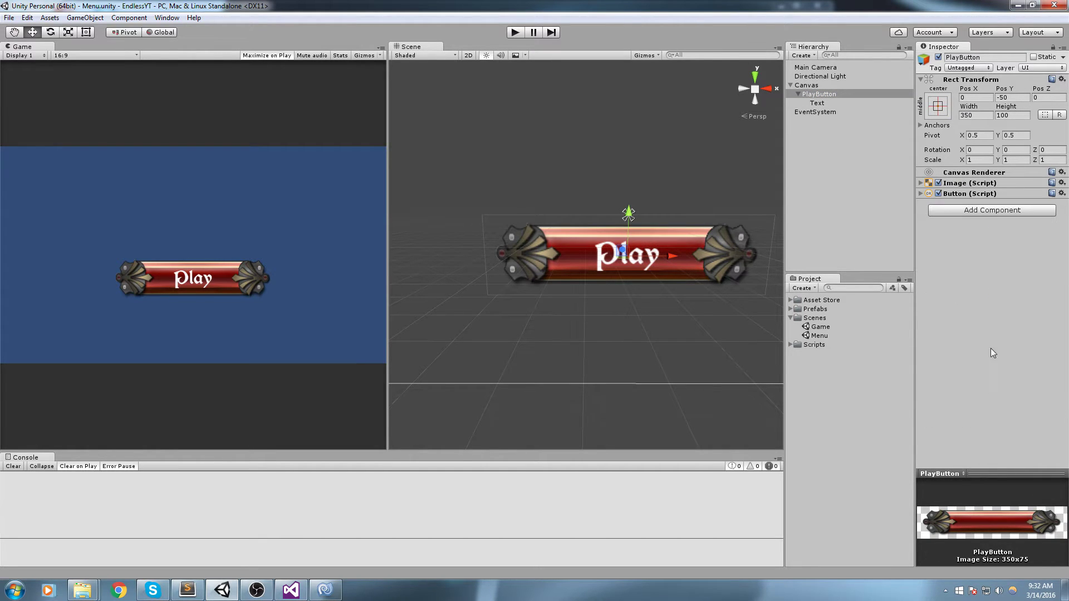
{"action": "left_click", "coordinate": [978, 194]}
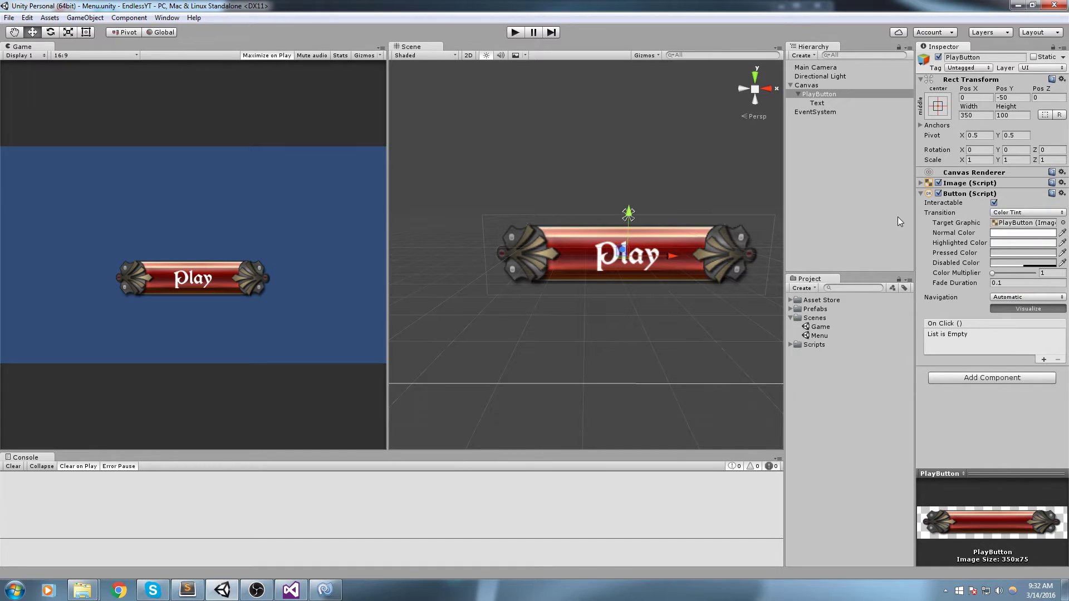
{"action": "left_click", "coordinate": [967, 193]}
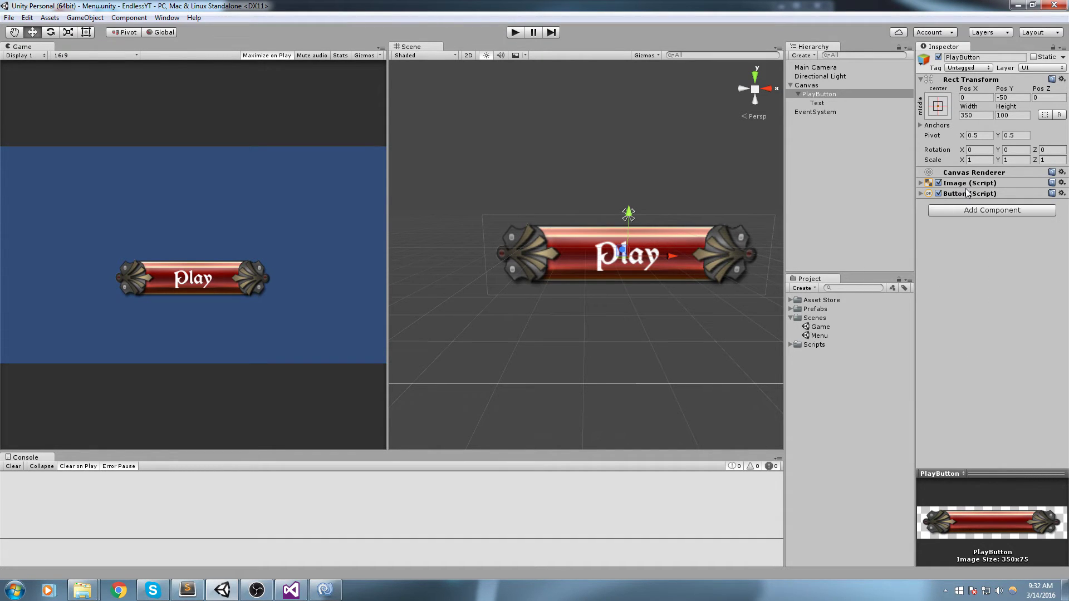
Step: Create a new MainMenu script on the Main Camera and move the script file into the Scripts folder
{"action": "left_click", "coordinate": [814, 86]}
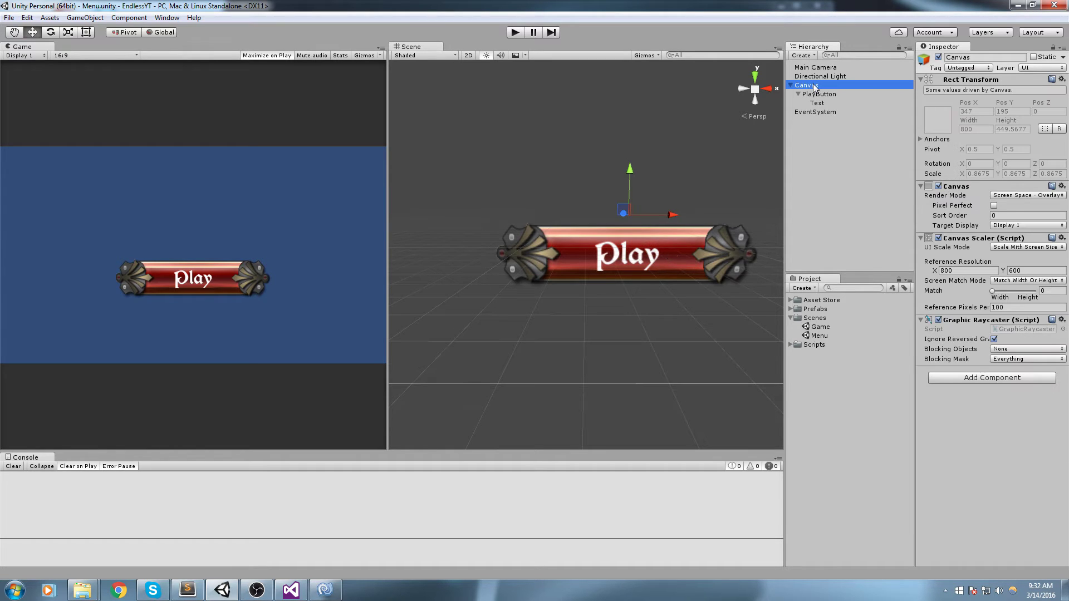
{"action": "left_click", "coordinate": [817, 68]}
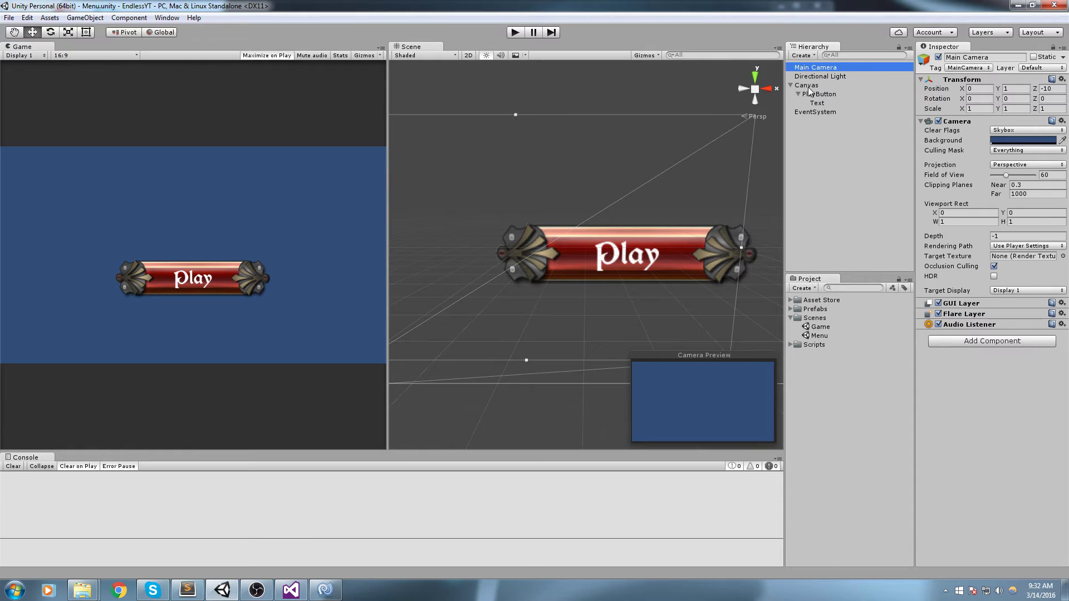
{"action": "left_click", "coordinate": [1045, 346]}
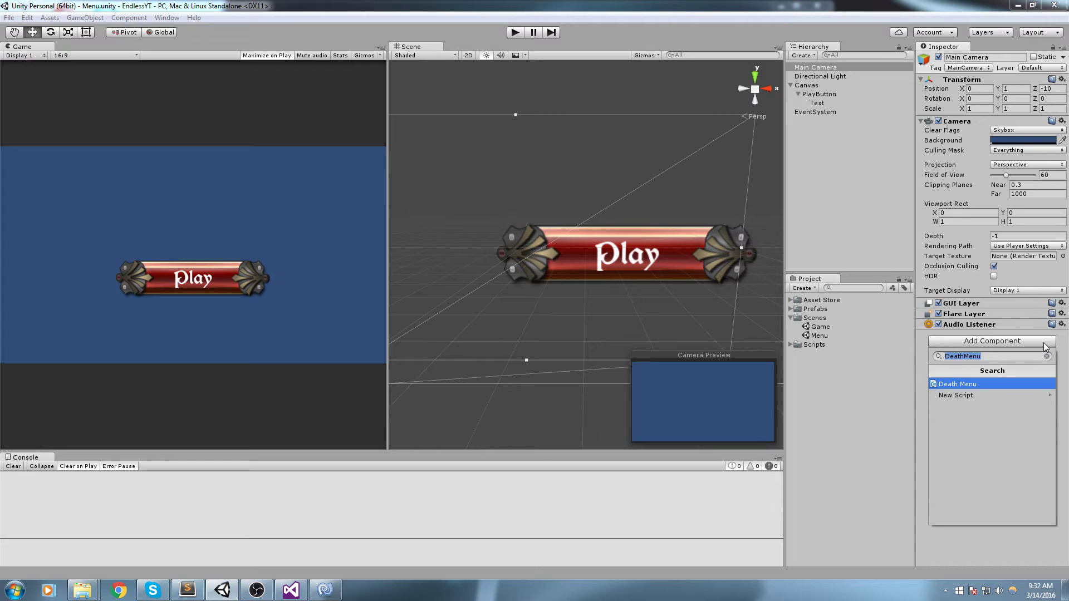
{"action": "type", "text": "MainM"}
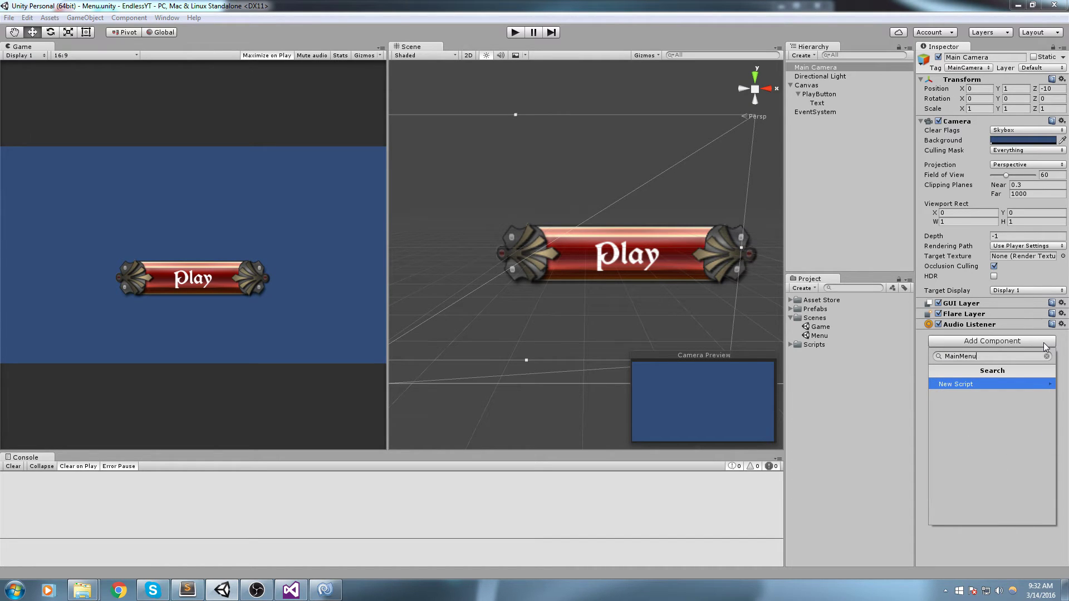
{"action": "key", "text": "Return"}
{"action": "key", "text": "Return"}
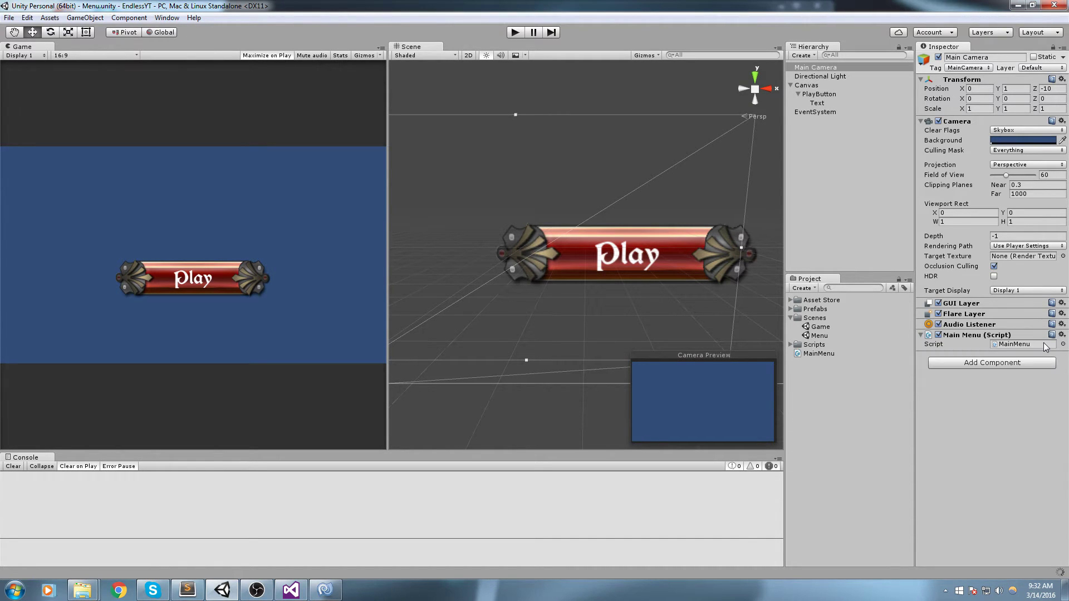
{"action": "left_click", "coordinate": [791, 345]}
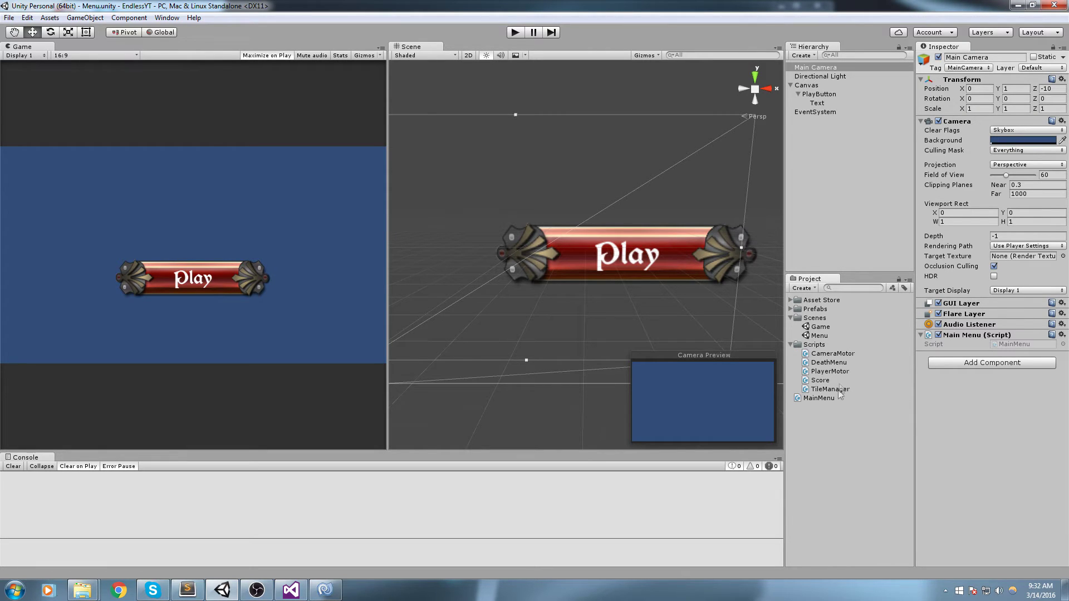
{"action": "left_click_drag", "start_coordinate": [819, 398], "coordinate": [814, 345]}
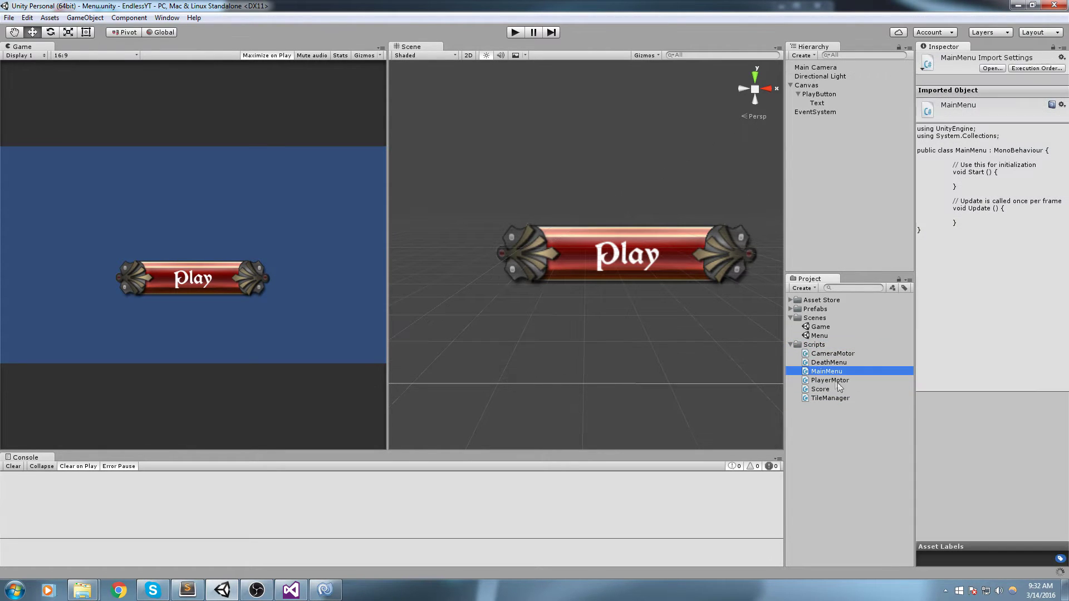
Step: Remove the Main Menu script component from the Main Camera
{"action": "left_click", "coordinate": [818, 67]}
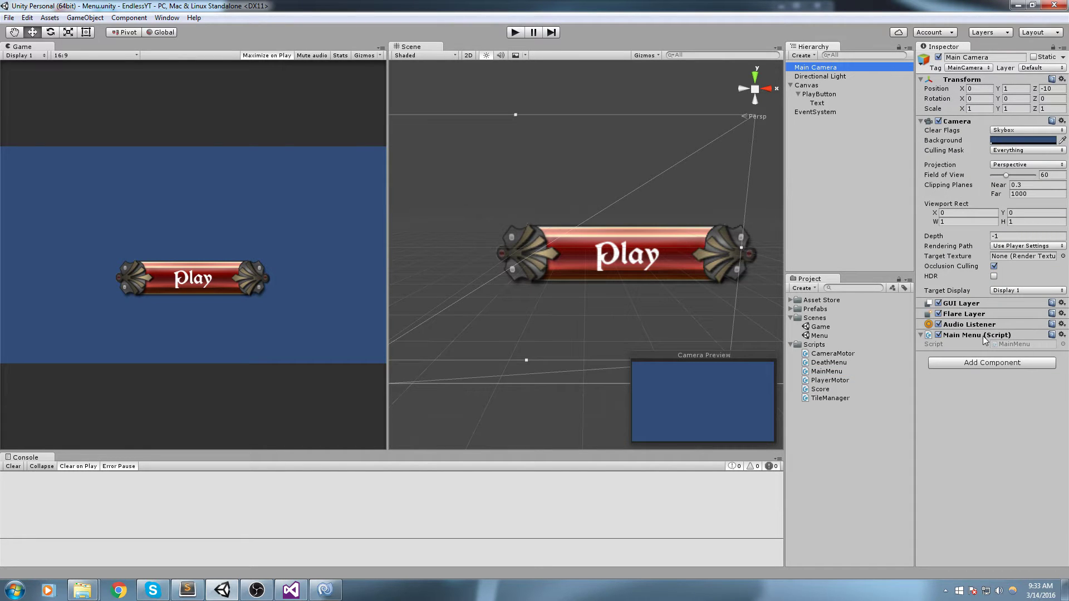
{"action": "right_click", "coordinate": [986, 335]}
{"action": "left_click", "coordinate": [997, 362]}
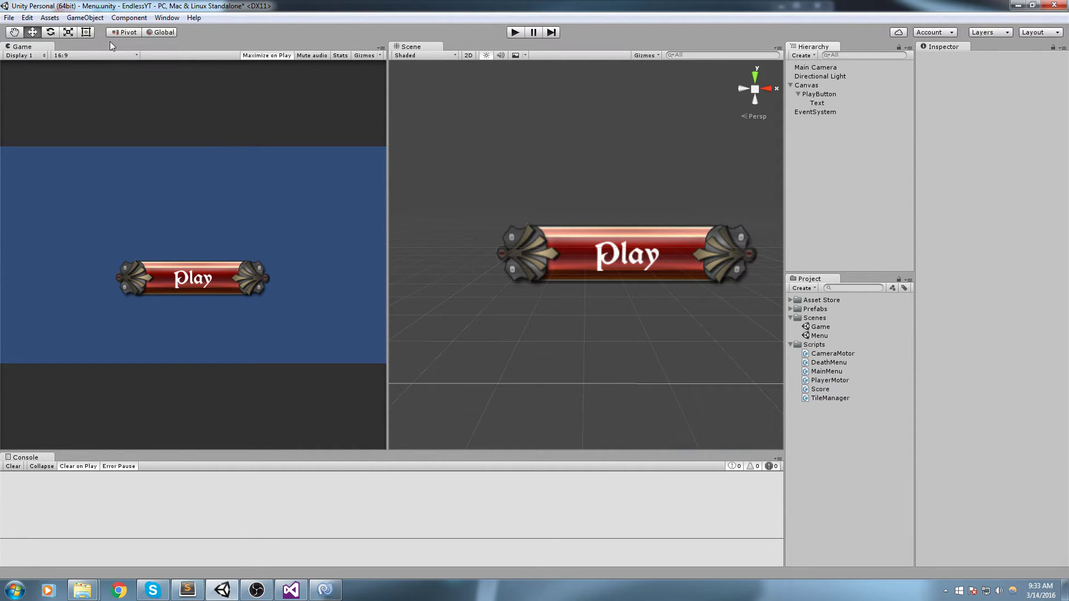
Step: Create an empty game object and set its position to 0, 0, 0
{"action": "left_click", "coordinate": [85, 18]}
{"action": "left_click", "coordinate": [89, 29]}
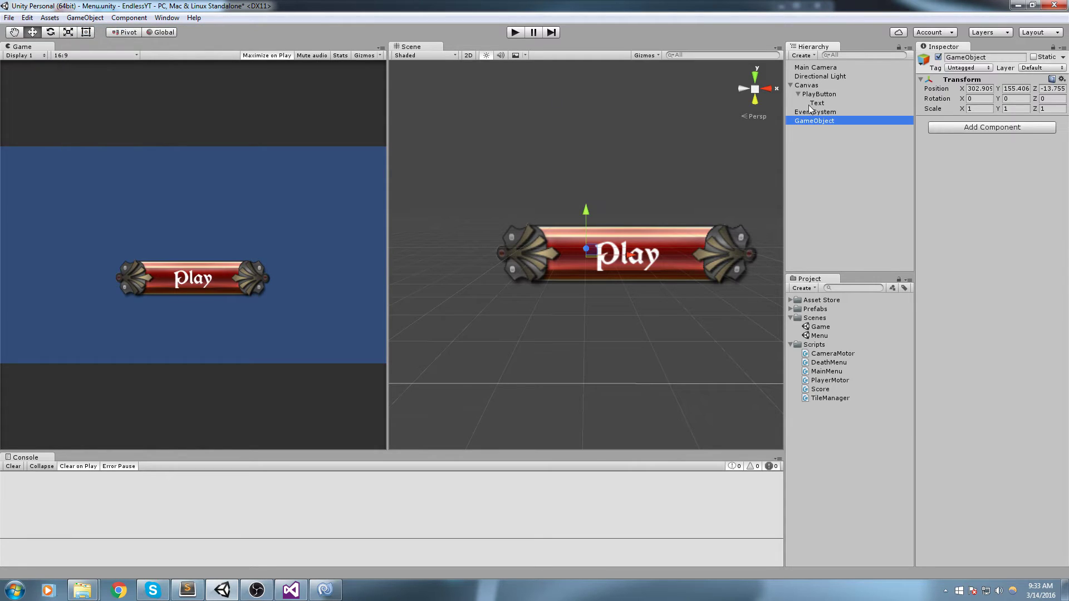
{"action": "left_click", "coordinate": [980, 88]}
{"action": "type", "text": "0"}
{"action": "key", "text": "Tab"}
{"action": "type", "text": "0"}
{"action": "key", "text": "Tab"}
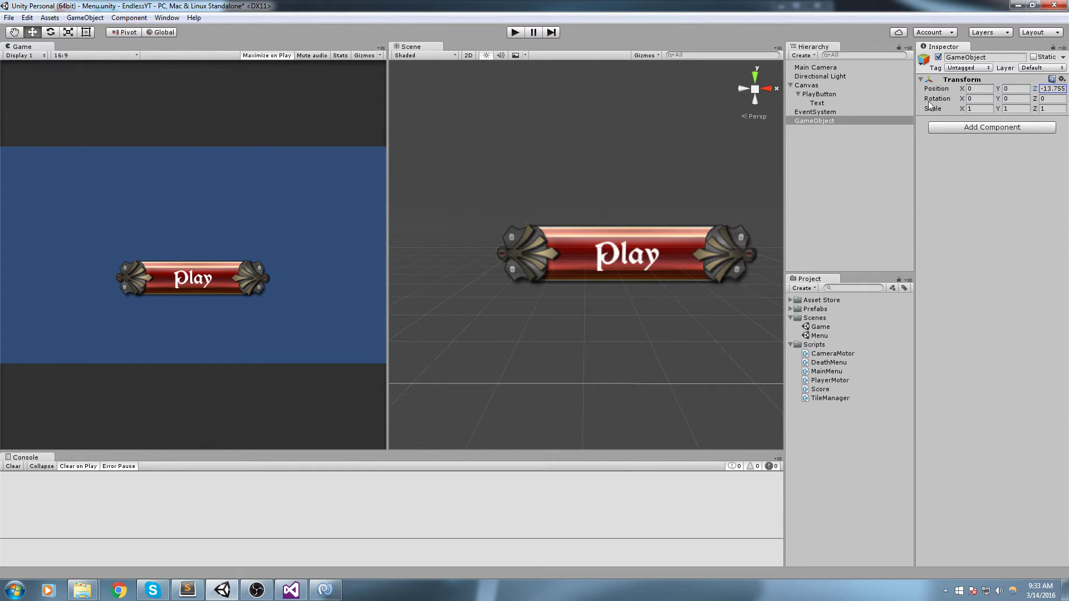
{"action": "type", "text": "0"}
Step: Rename the new empty game object MainMenu
{"action": "left_click", "coordinate": [1002, 58]}
{"action": "key", "text": "ctrl+a"}
{"action": "type", "text": "M"}
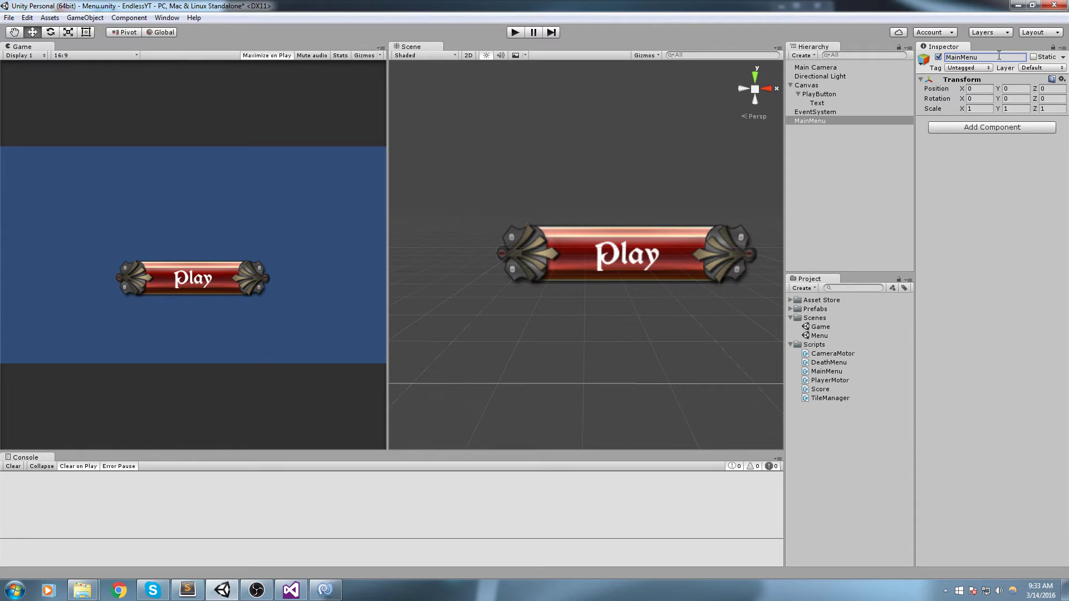
Step: Collapse the Canvas in the scene hierarchy and attach the MainMenu script to the MainMenu object
{"action": "left_click", "coordinate": [791, 84]}
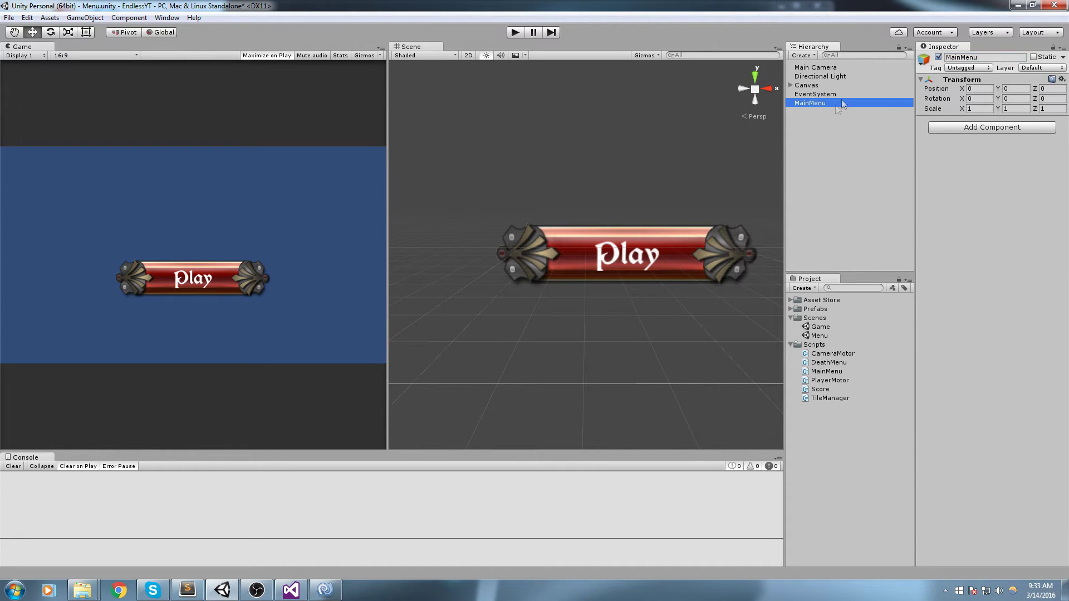
{"action": "left_click", "coordinate": [826, 372]}
{"action": "left_click_drag", "start_coordinate": [826, 371], "coordinate": [1008, 150]}
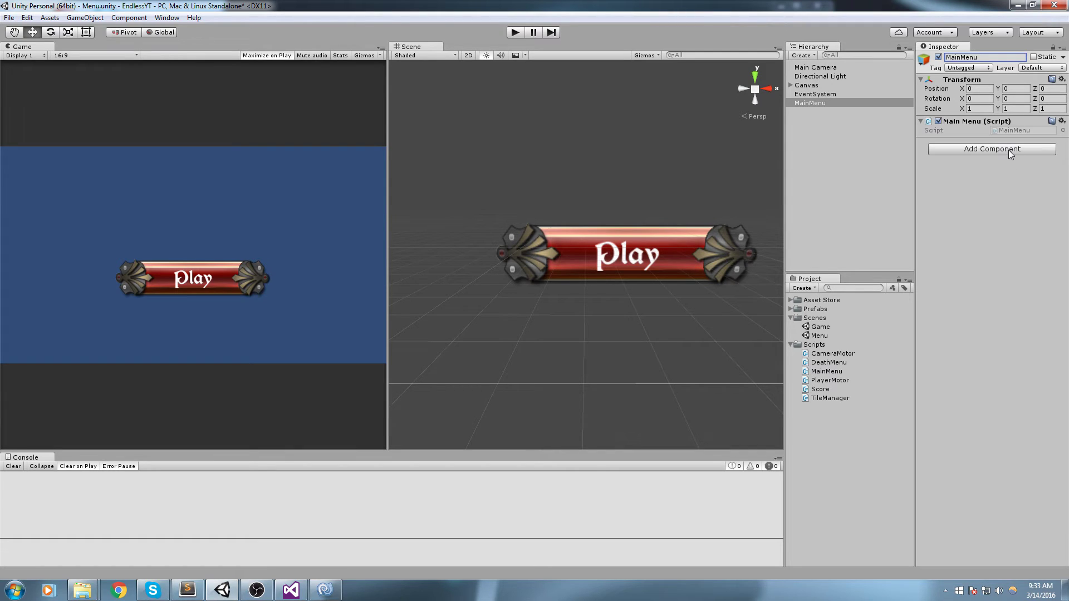
{"action": "scroll", "coordinate": [657, 169], "scroll_direction": "up", "scroll_amount": 3}
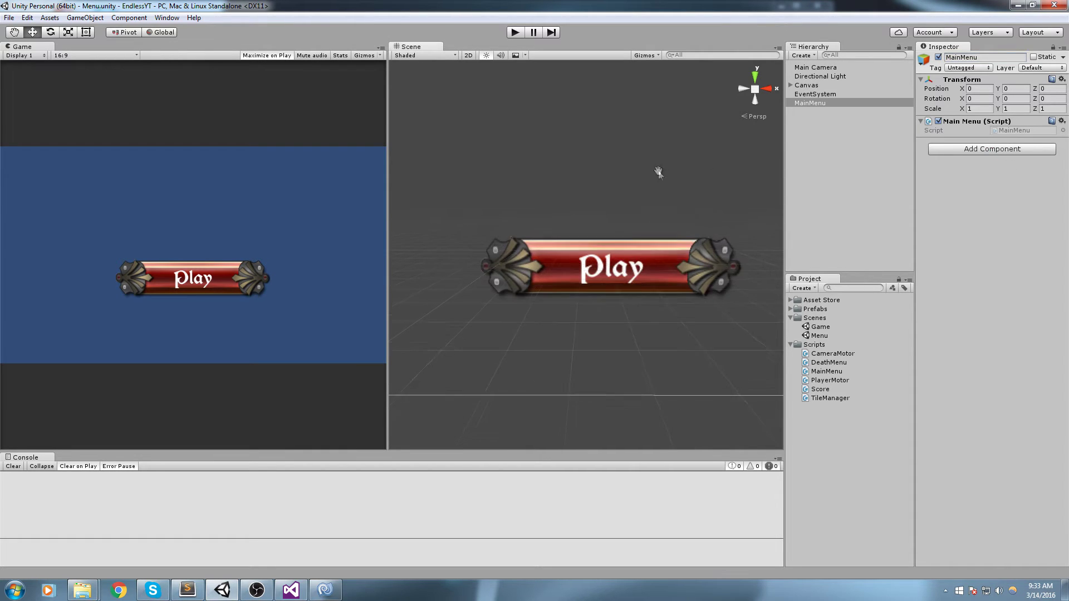
{"action": "double_click", "coordinate": [812, 103]}
{"action": "right_click_drag", "start_coordinate": [503, 243], "coordinate": [587, 276]}
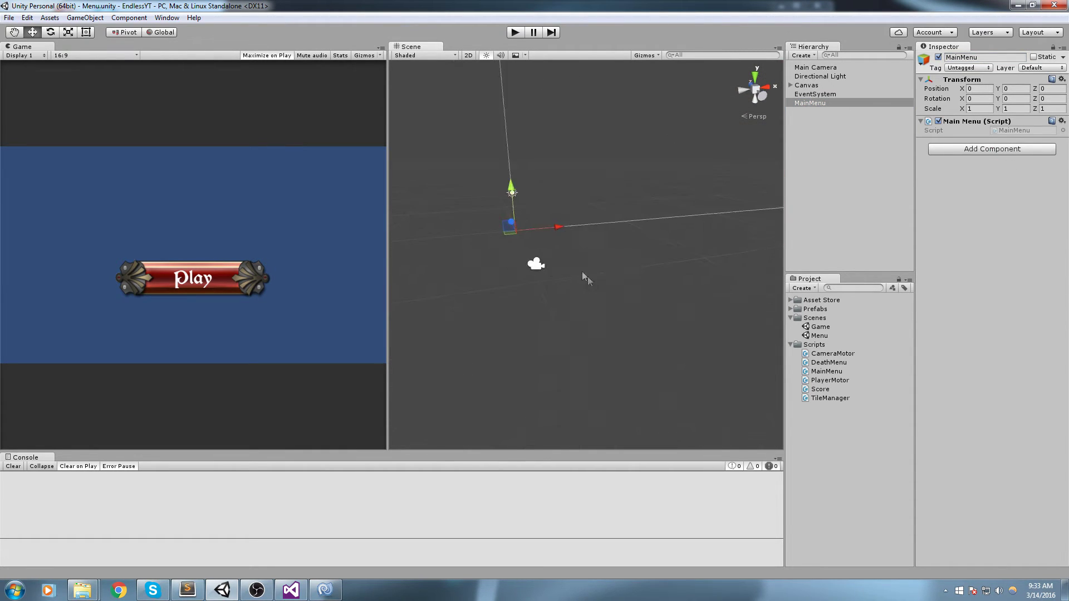
{"action": "middle_click_drag", "start_coordinate": [587, 277], "coordinate": [637, 182]}
{"action": "right_click_drag", "start_coordinate": [638, 182], "coordinate": [686, 147]}
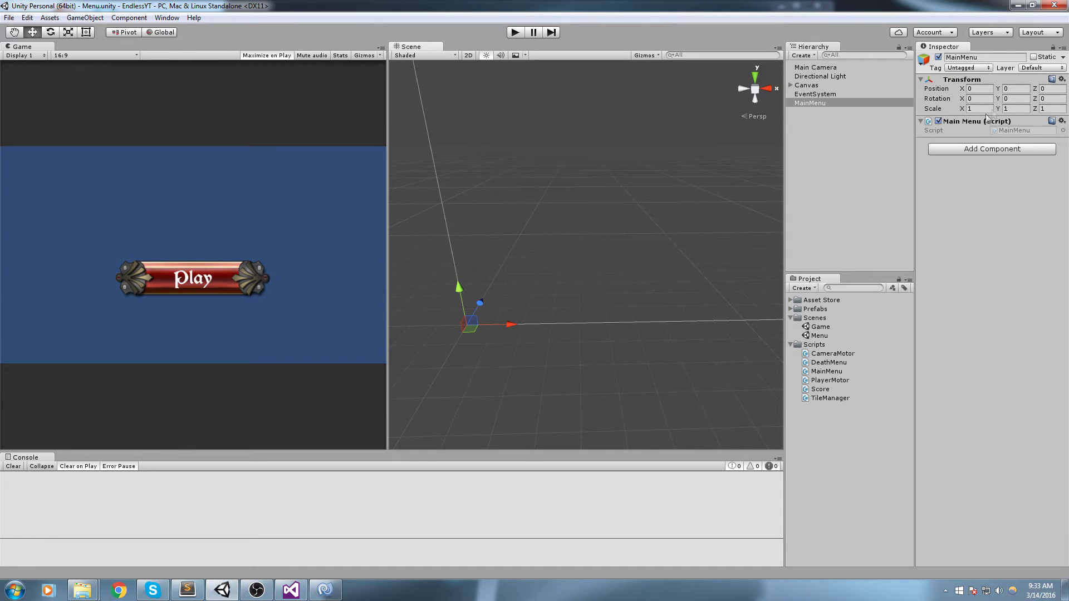
{"action": "middle_click_drag", "start_coordinate": [640, 137], "coordinate": [706, 141]}
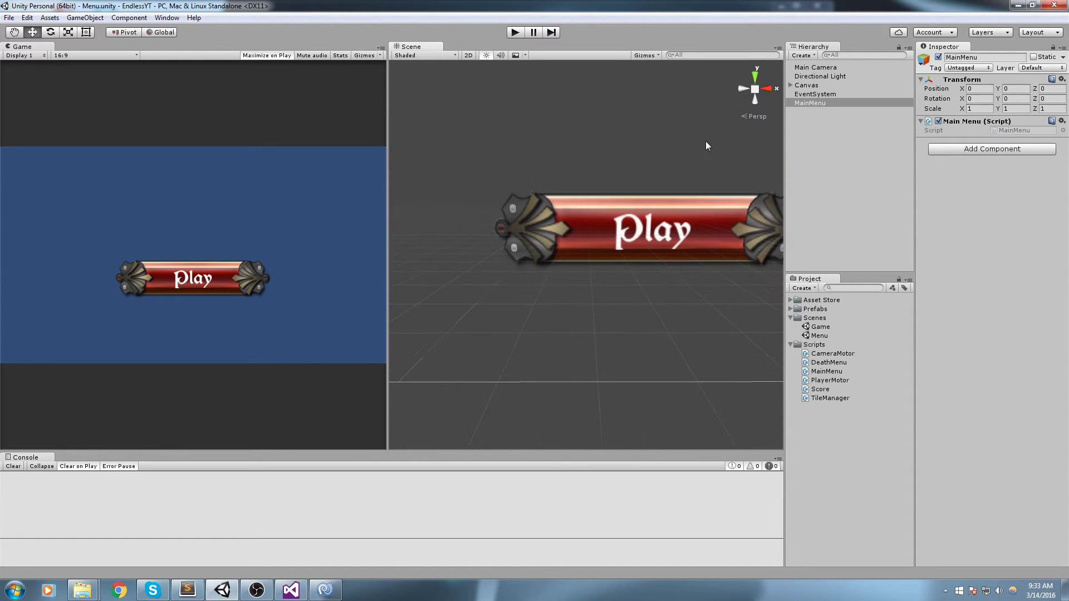
Step: Open the MainMenu script from the MainMenu object's component in MonoDevelop and maximize the editor window
{"action": "left_click", "coordinate": [1012, 131]}
{"action": "double_click", "coordinate": [1013, 132]}
{"action": "left_click", "coordinate": [325, 590]}
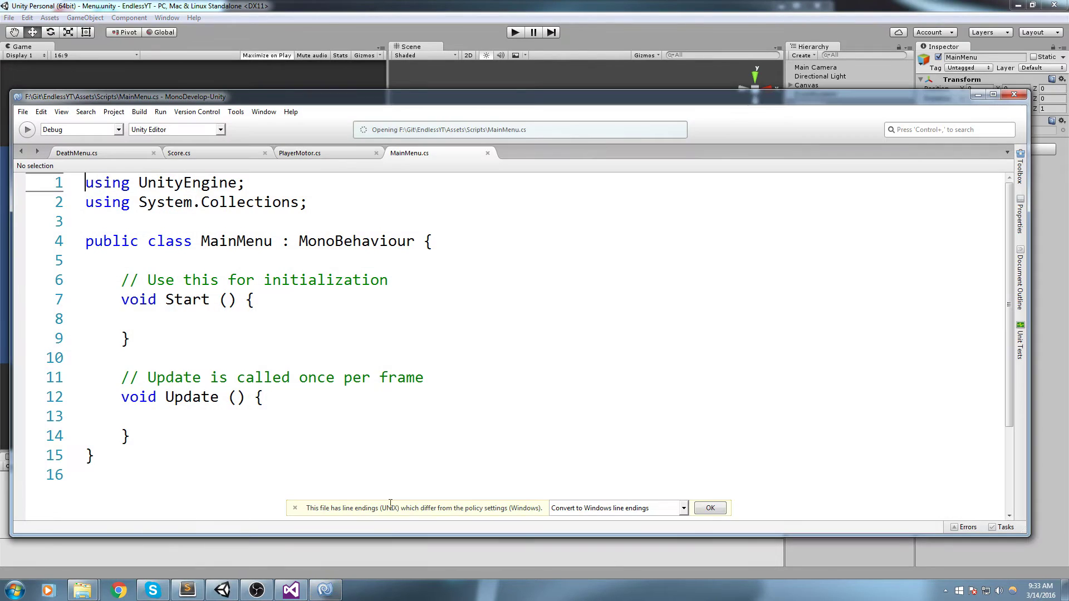
{"action": "double_click", "coordinate": [461, 102]}
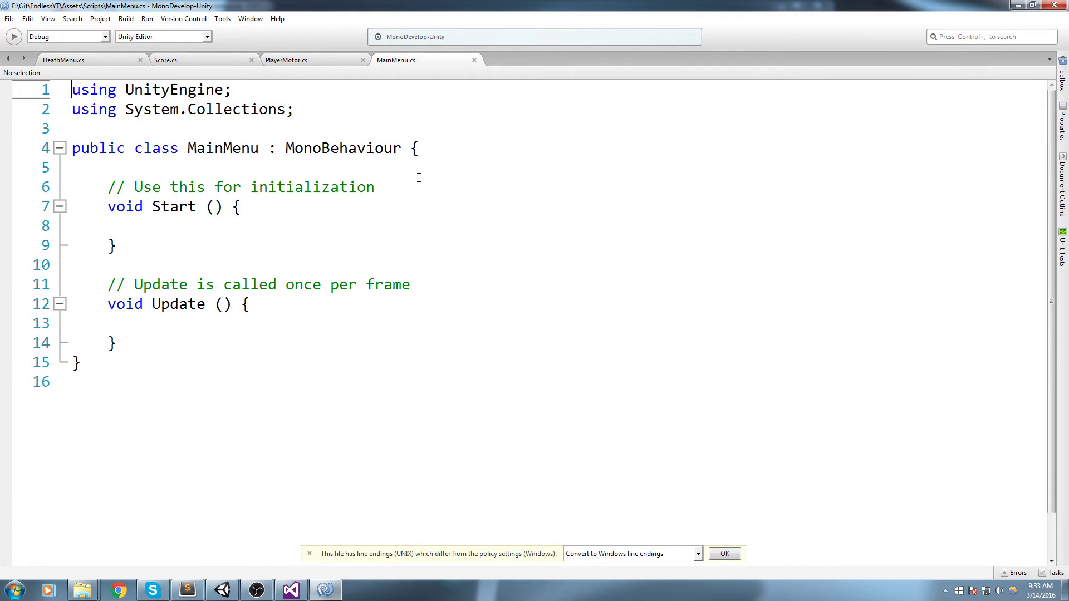
Step: Add an empty public void ToGame() method below Update in the MainMenu class and save the script
{"action": "left_click", "coordinate": [154, 354]}
{"action": "key", "text": "Up"}
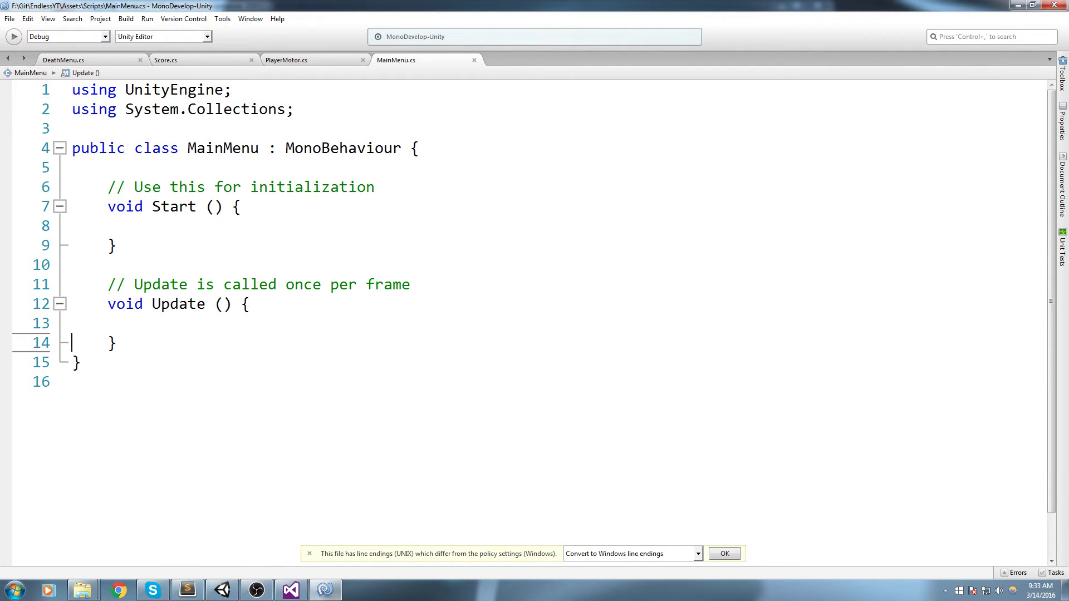
{"action": "key", "text": "Right"}
{"action": "key", "text": "Right"}
{"action": "key", "text": "Return"}
{"action": "key", "text": "Return"}
{"action": "type", "text": "public "}
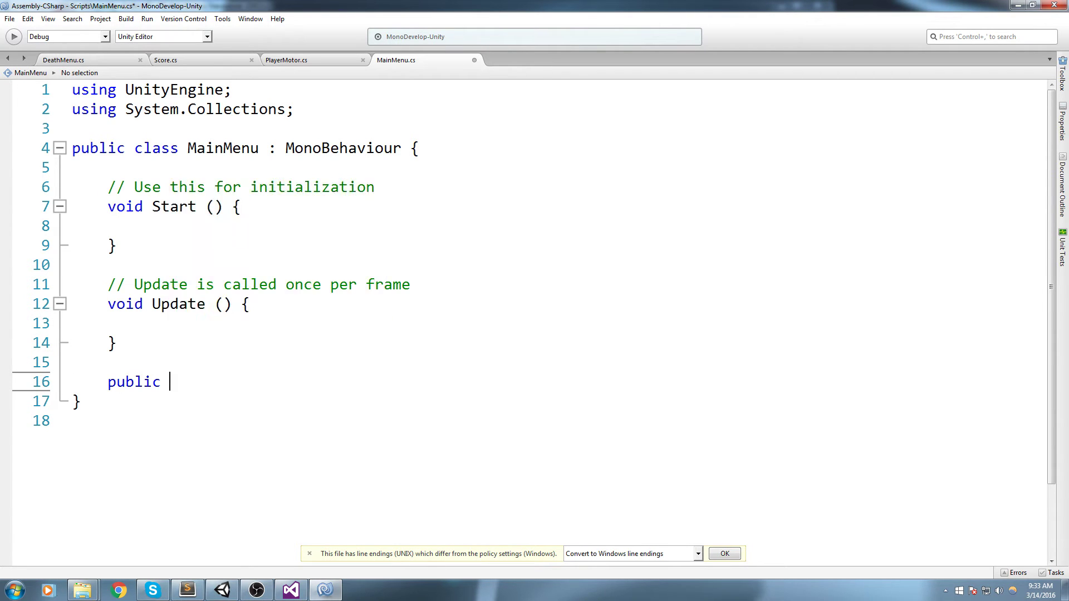
{"action": "type", "text": "void ToGame(("}
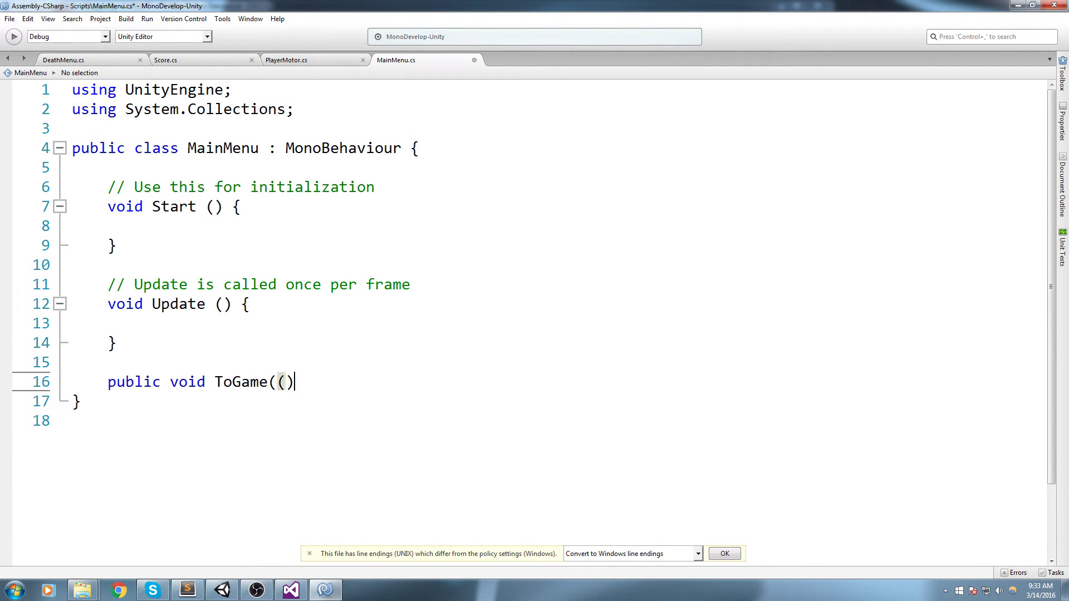
{"action": "key", "text": "Delete"}
{"action": "type", "text": ")"}
{"action": "key", "text": "Return"}
{"action": "type", "text": "{"}
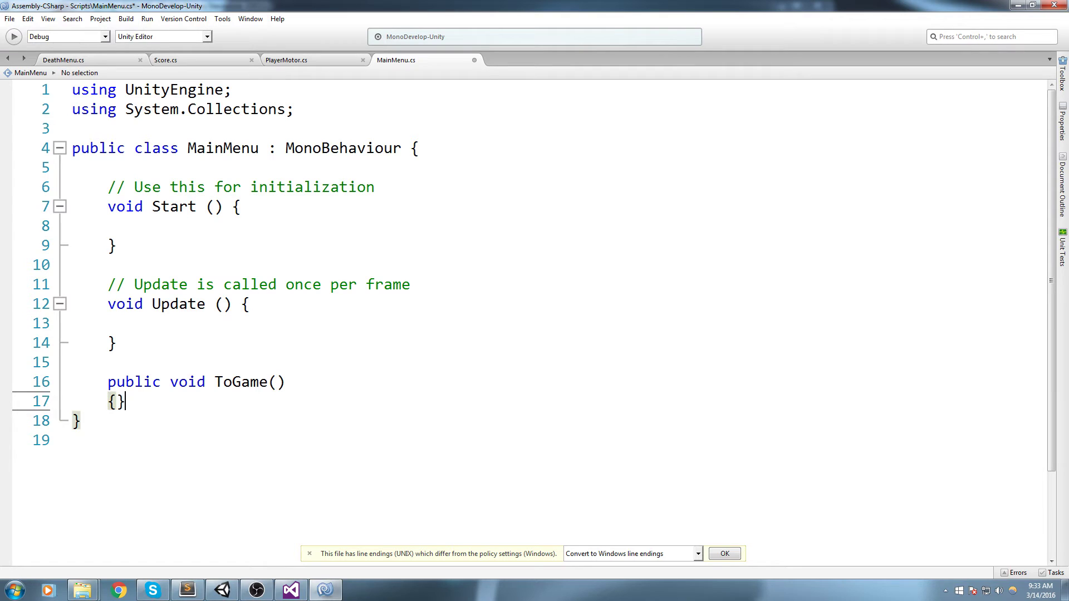
{"action": "key", "text": "Return"}
{"action": "key", "text": "ctrl+s"}
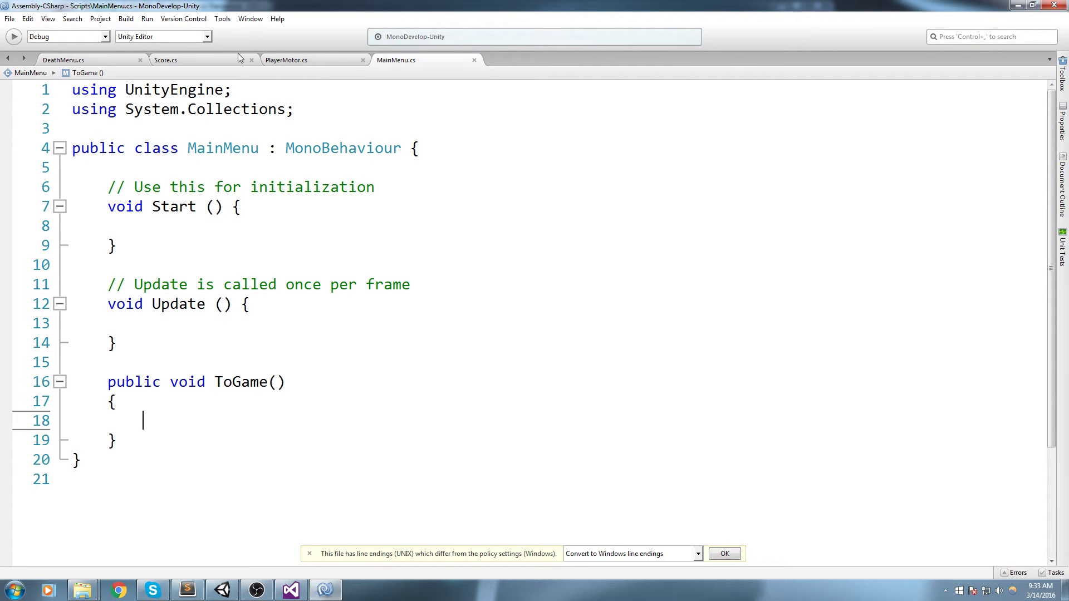
Step: Copy the SceneManager.LoadScene("Menu"); line from ToMenu in DeathMenu.cs into the body of ToGame in MainMenu.cs
{"action": "left_click", "coordinate": [63, 59]}
{"action": "left_click", "coordinate": [434, 249]}
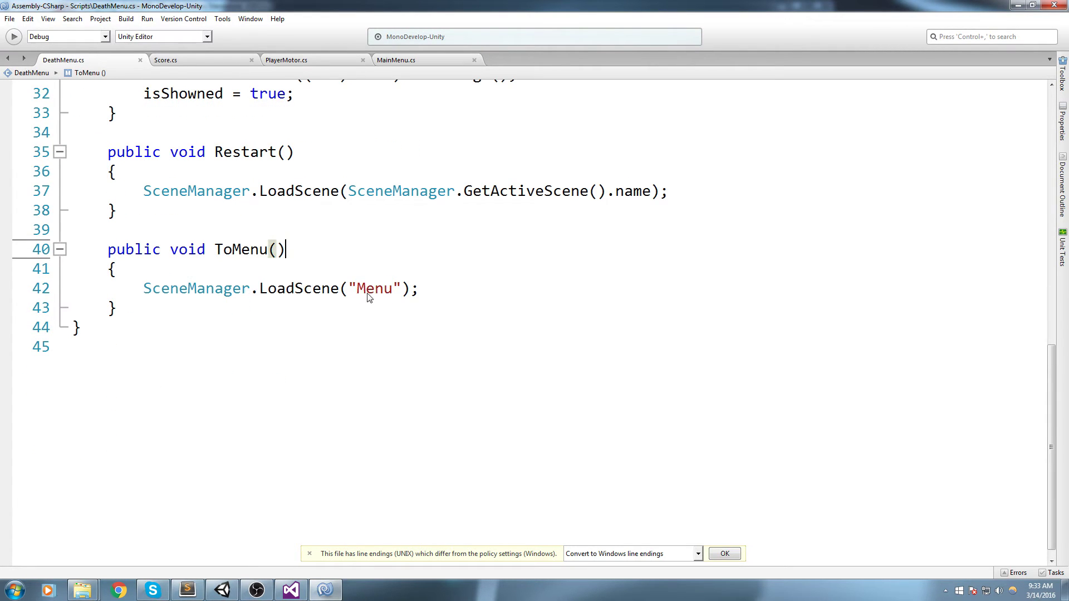
{"action": "scroll", "coordinate": [368, 298], "scroll_direction": "up", "scroll_amount": 1}
{"action": "left_click_drag", "start_coordinate": [419, 339], "coordinate": [146, 340]}
{"action": "key", "text": "ctrl+c"}
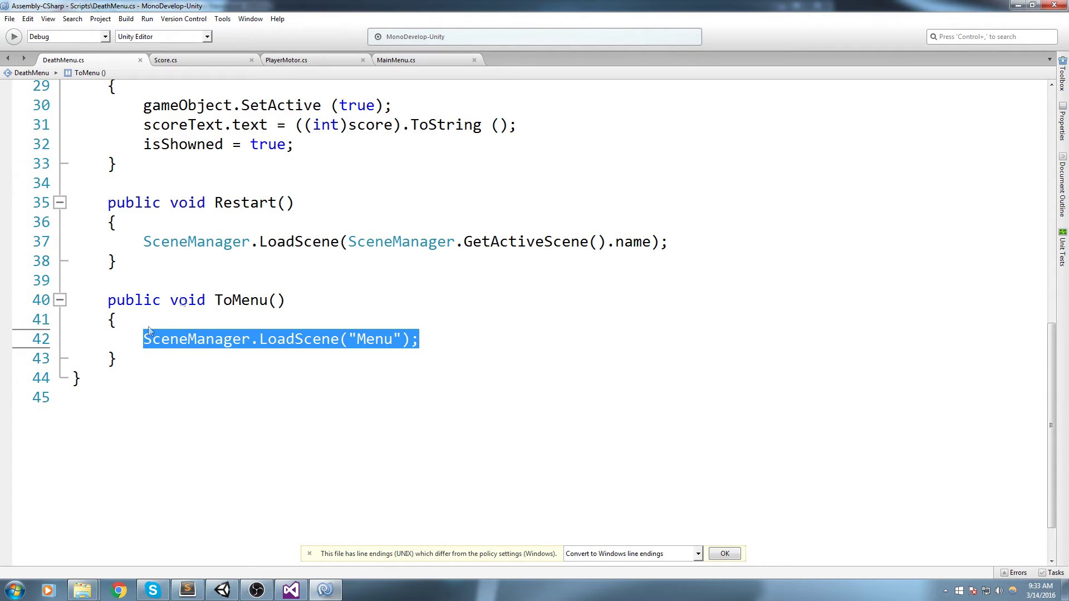
{"action": "left_click", "coordinate": [421, 65]}
{"action": "key", "text": "ctrl+v"}
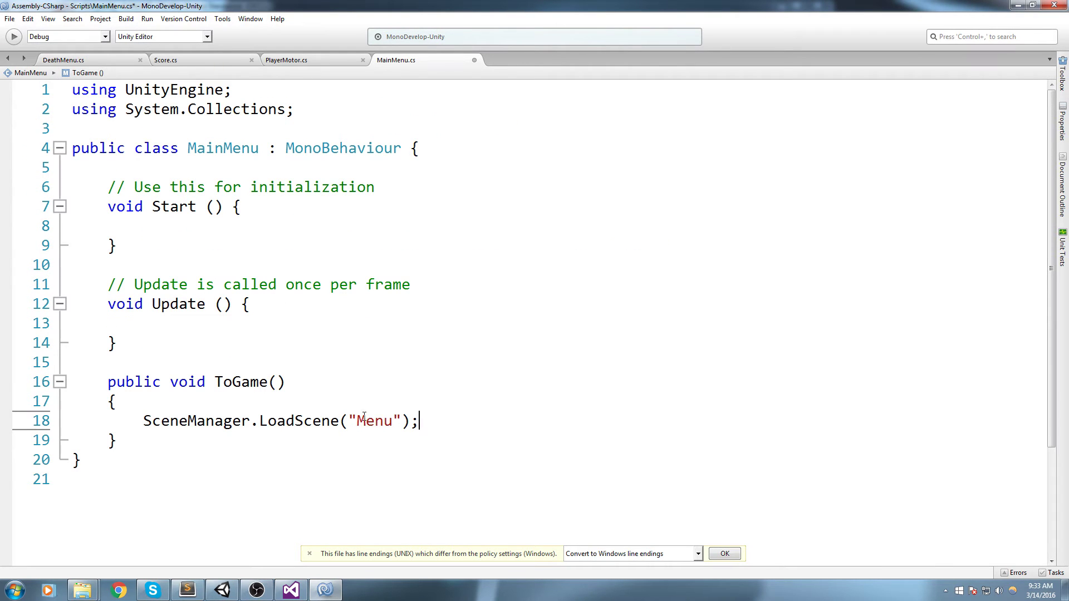
Step: Change the scene name loaded in ToGame to "Game" and save the script
{"action": "double_click", "coordinate": [374, 421]}
{"action": "type", "text": "Game"}
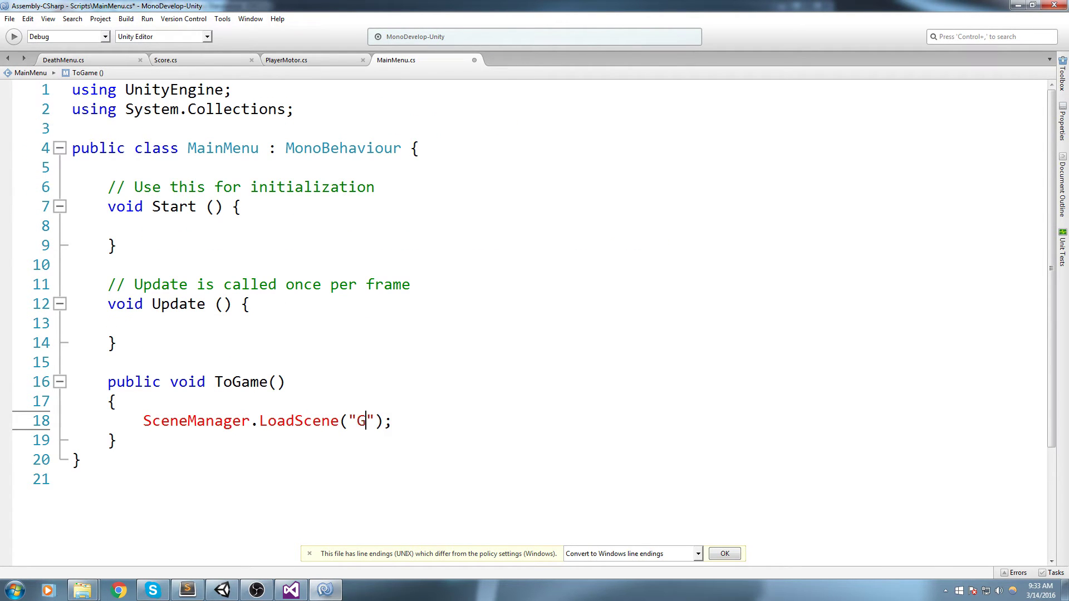
{"action": "key", "text": "ctrl+s"}
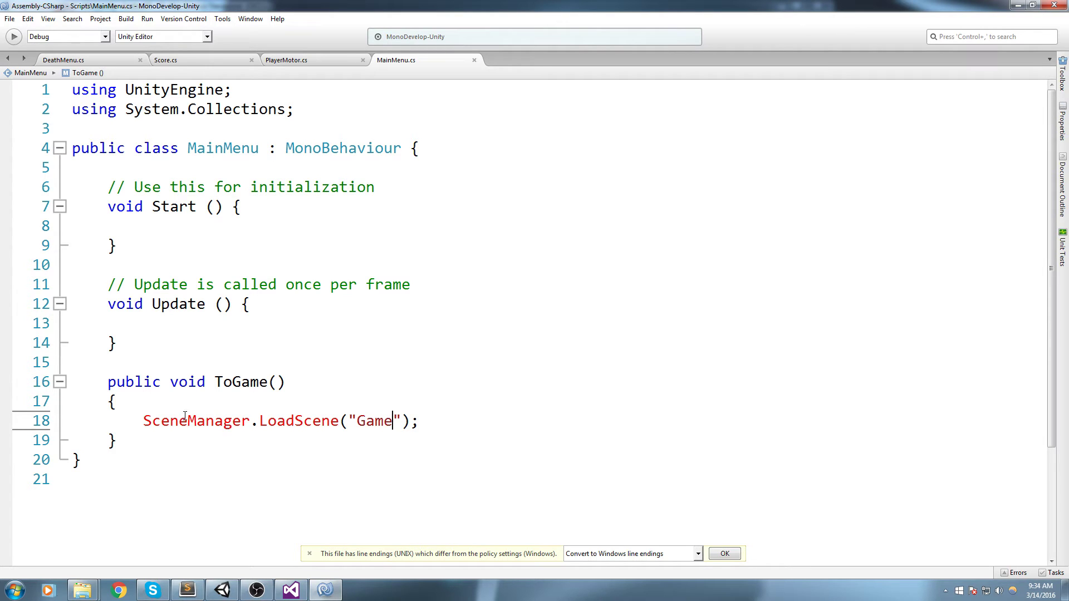
Step: Add the directive using UnityEngine.SceneManagement; below the existing using lines in MainMenu.cs and save
{"action": "double_click", "coordinate": [185, 421]}
{"action": "left_click", "coordinate": [295, 109]}
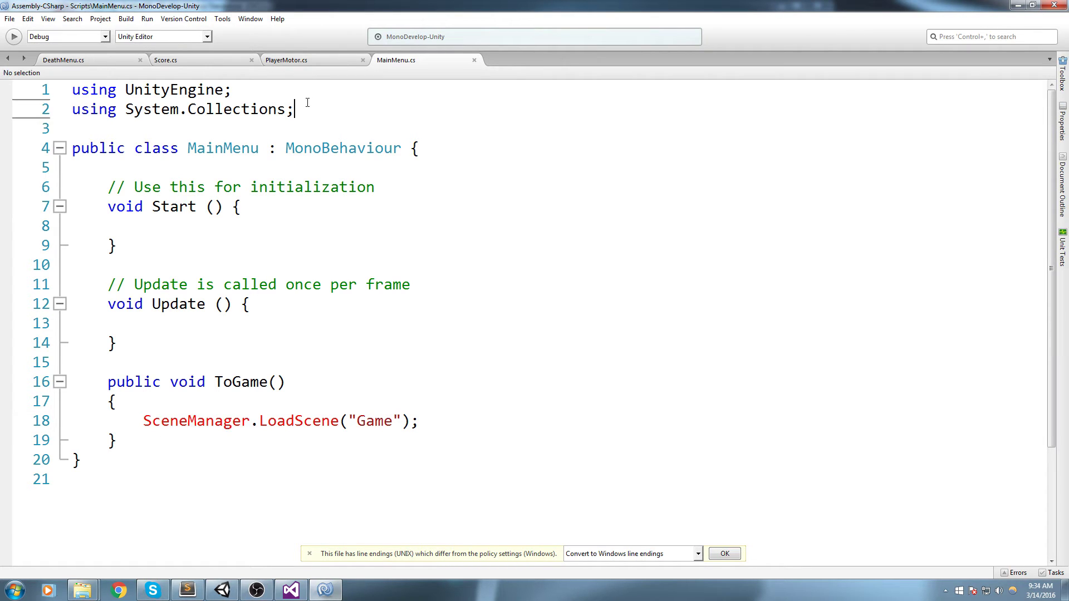
{"action": "key", "text": "Return"}
{"action": "type", "text": "using Unity"}
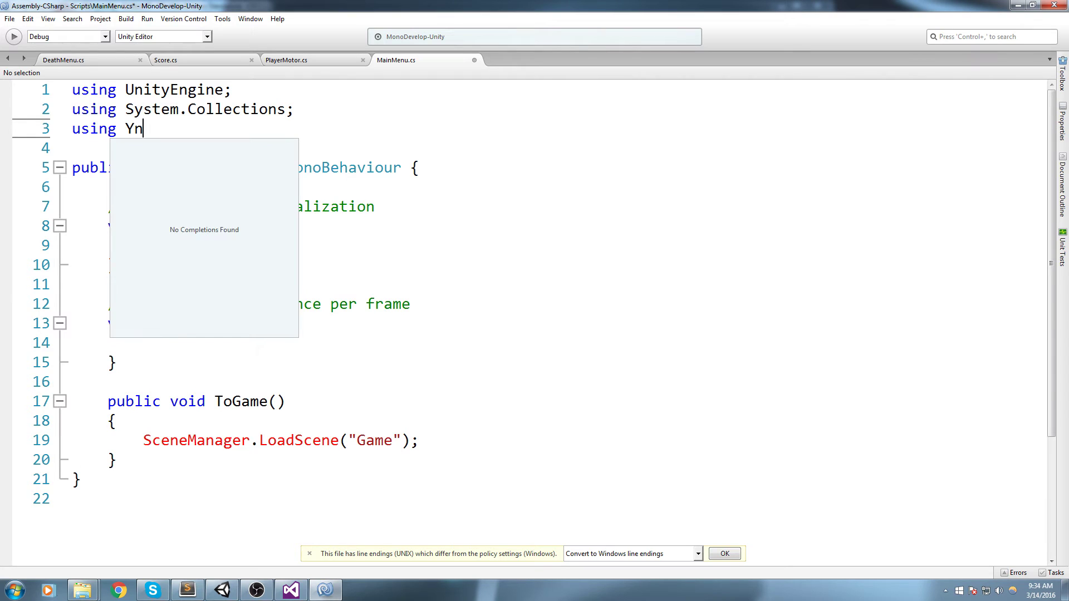
{"action": "type", "text": "Engine.Sc"}
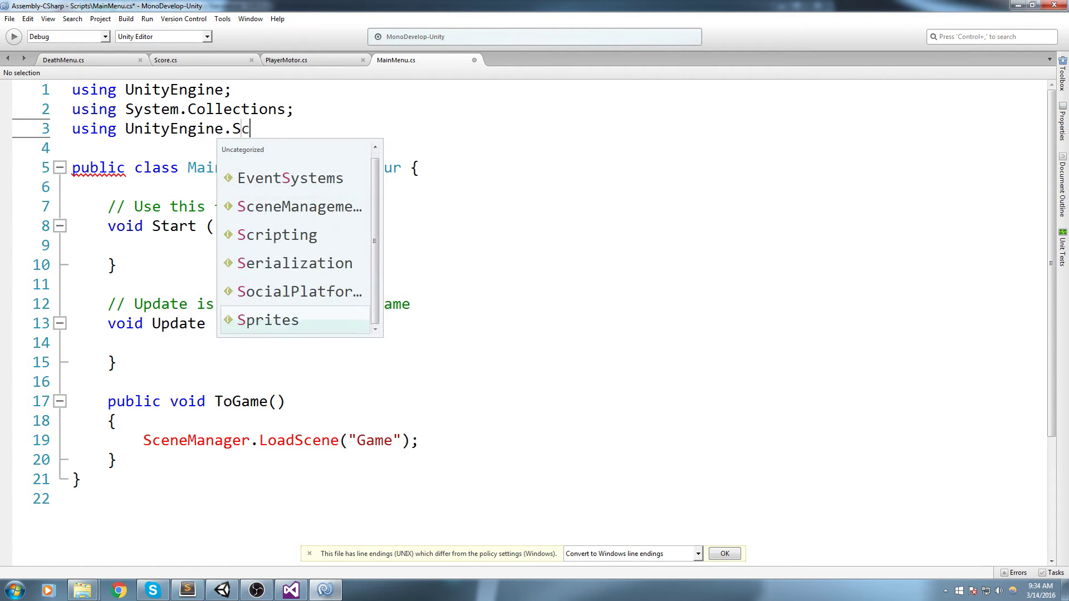
{"action": "type", "text": "eneManagement;"}
{"action": "key", "text": "ctrl+s"}
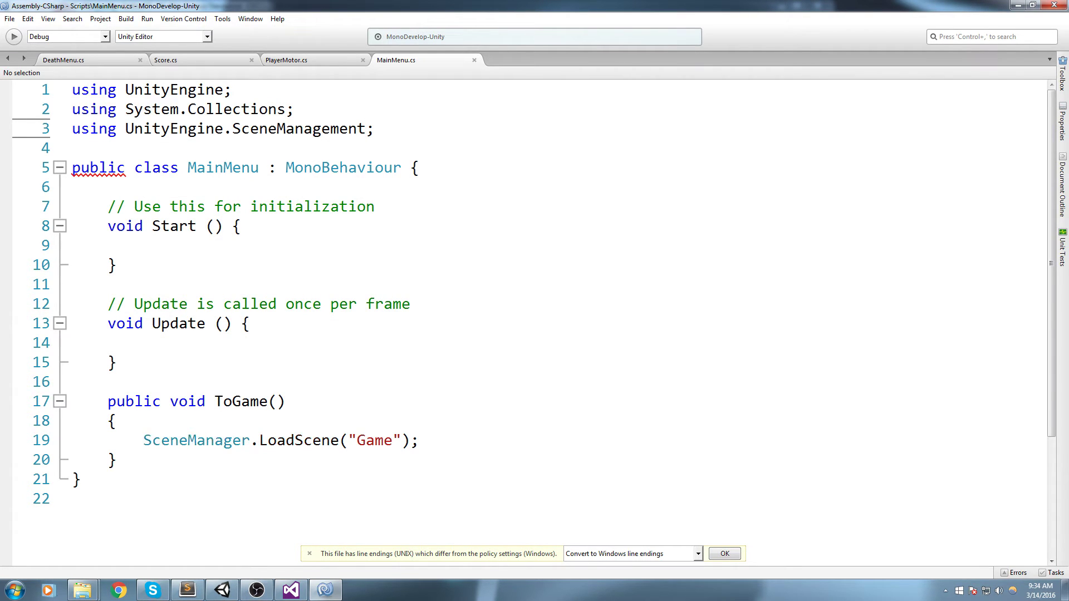
Step: Switch to Unity and add an On Click entry to PlayButton's Button component with the MainMenu object as its target
{"action": "left_click", "coordinate": [323, 218]}
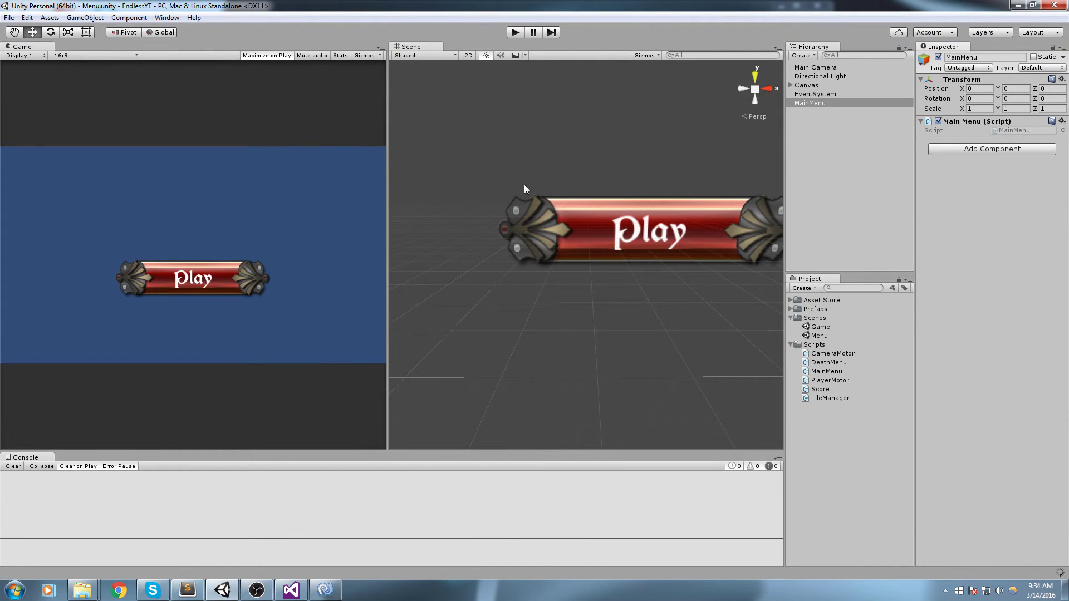
{"action": "middle_click_drag", "start_coordinate": [653, 98], "coordinate": [623, 120]}
{"action": "left_click", "coordinate": [641, 208]}
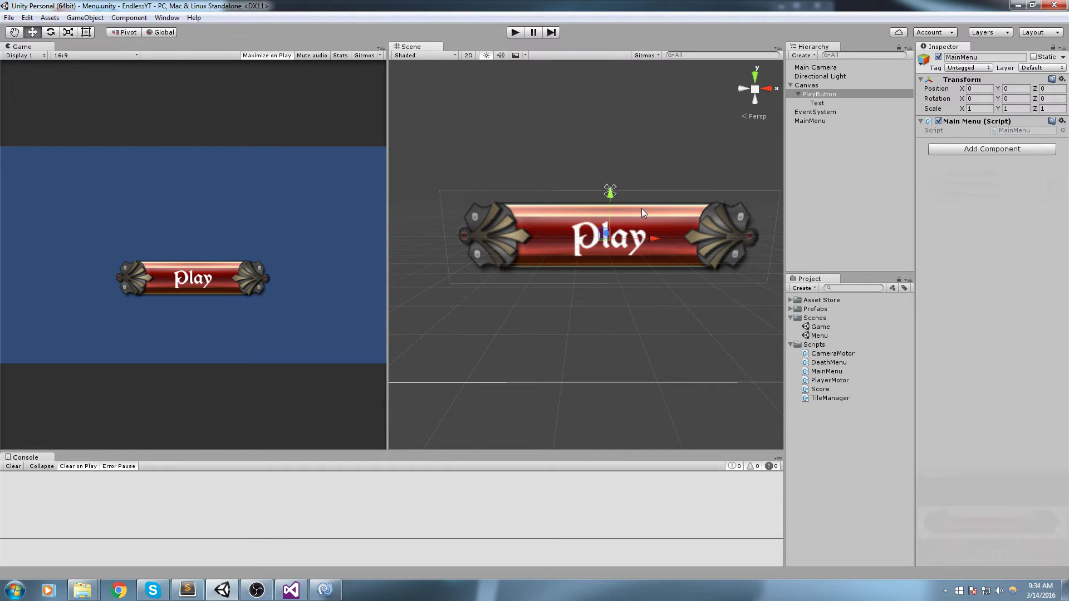
{"action": "left_click", "coordinate": [828, 95]}
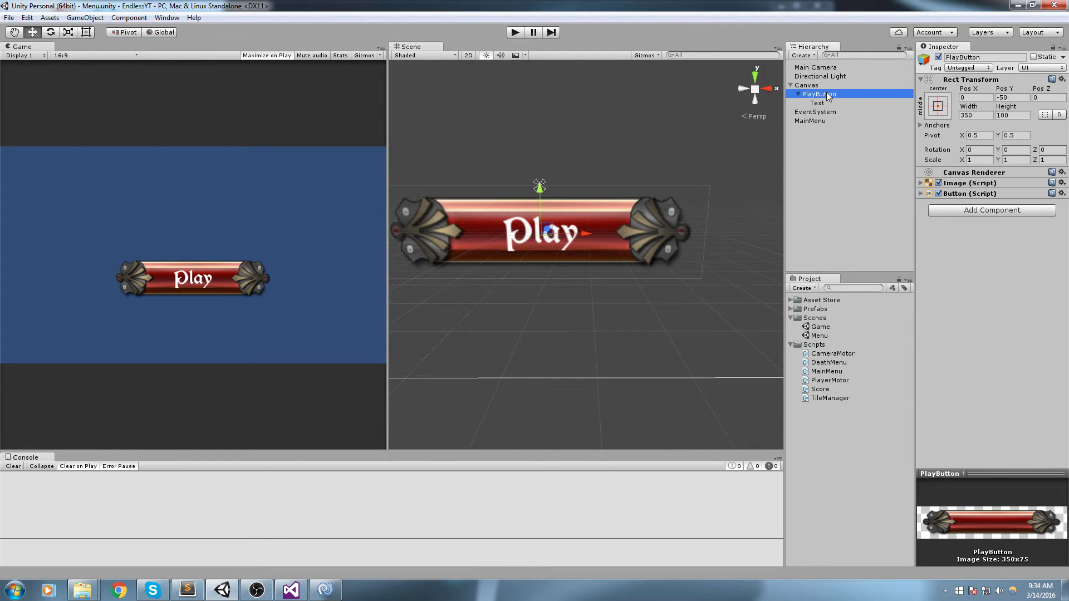
{"action": "left_click", "coordinate": [1003, 195]}
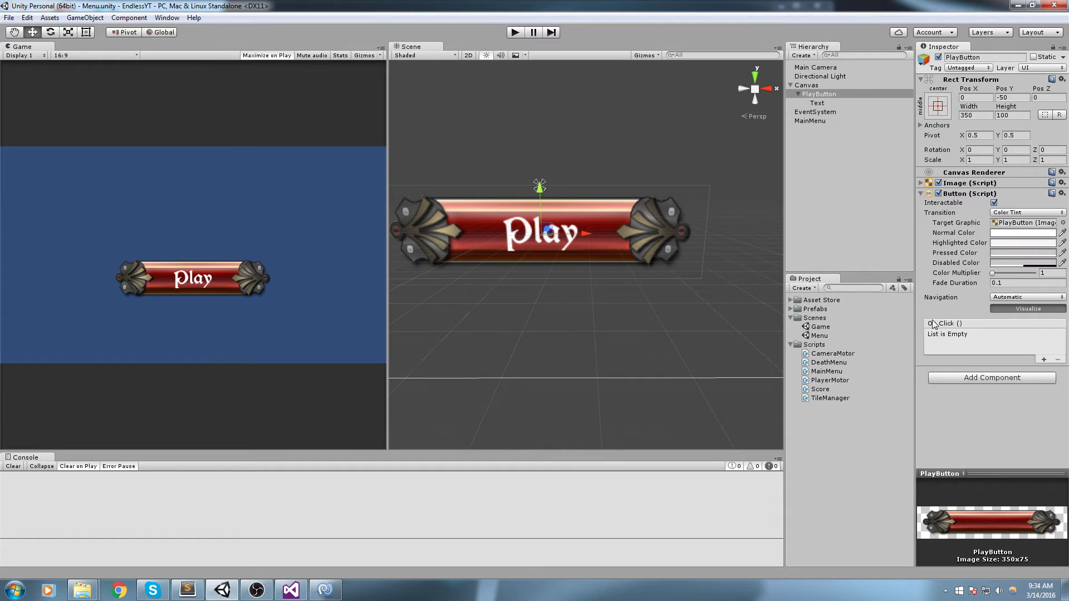
{"action": "left_click", "coordinate": [1043, 359]}
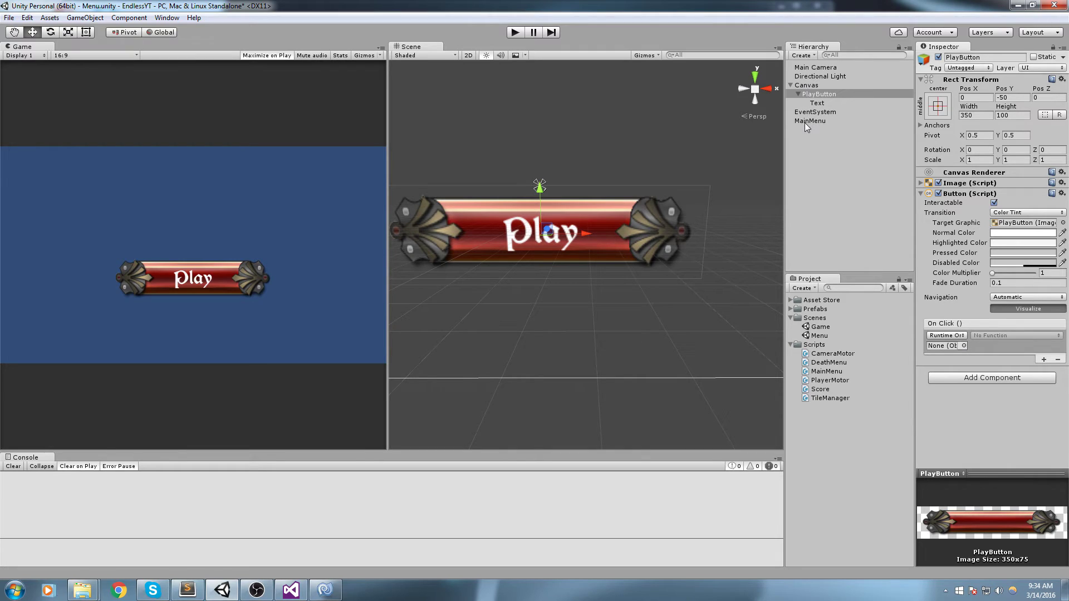
{"action": "left_click_drag", "start_coordinate": [805, 122], "coordinate": [950, 346]}
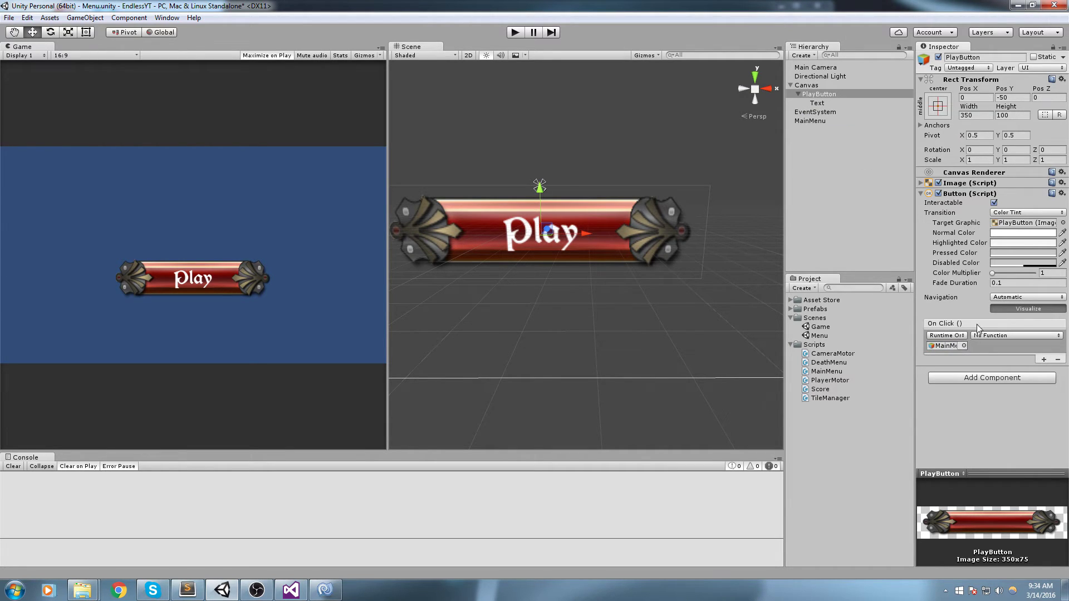
Step: Set the function of PlayButton's On Click event to MainMenu.ToGame
{"action": "left_click", "coordinate": [983, 336]}
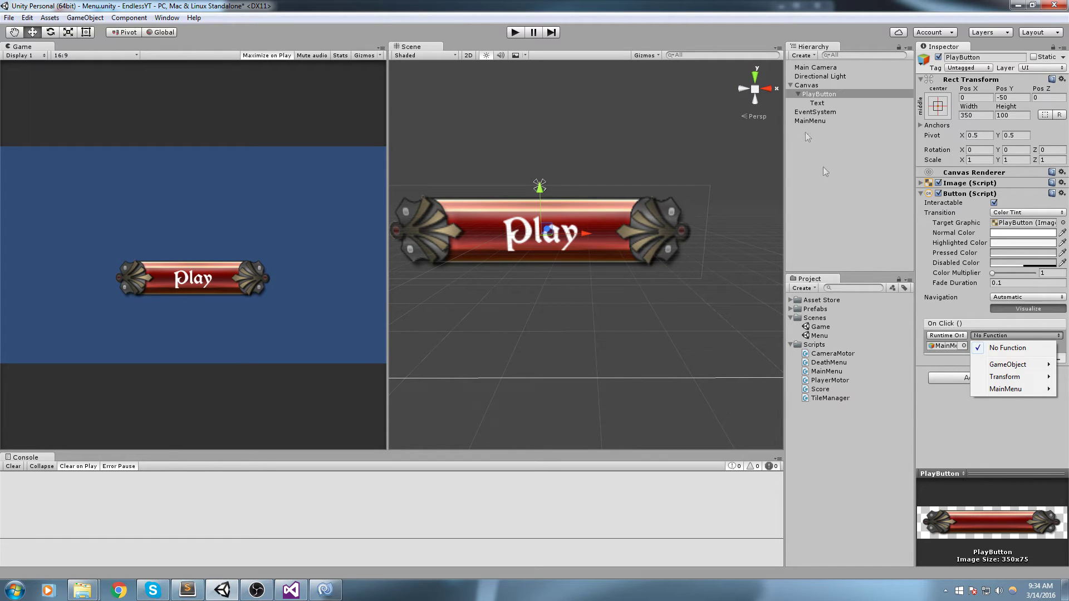
{"action": "mouse_move", "coordinate": [1008, 368]}
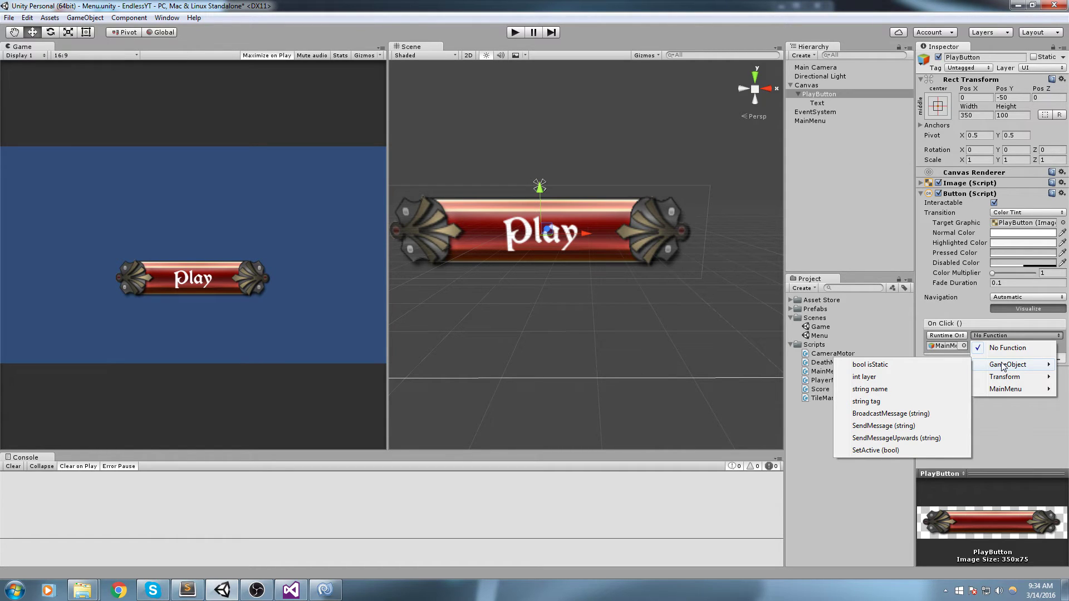
{"action": "mouse_move", "coordinate": [1034, 382]}
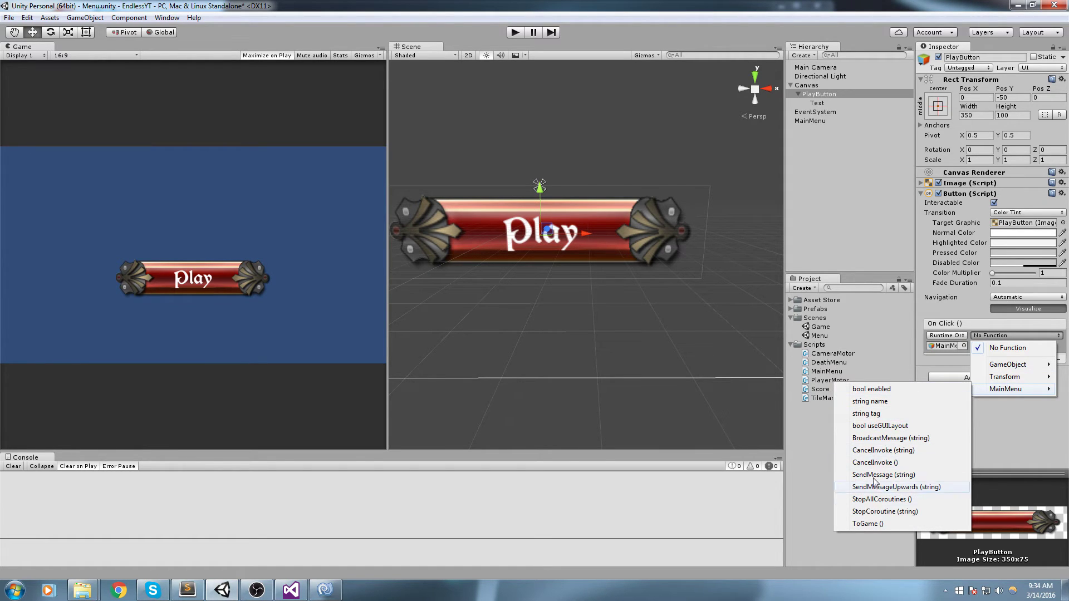
{"action": "left_click", "coordinate": [891, 523]}
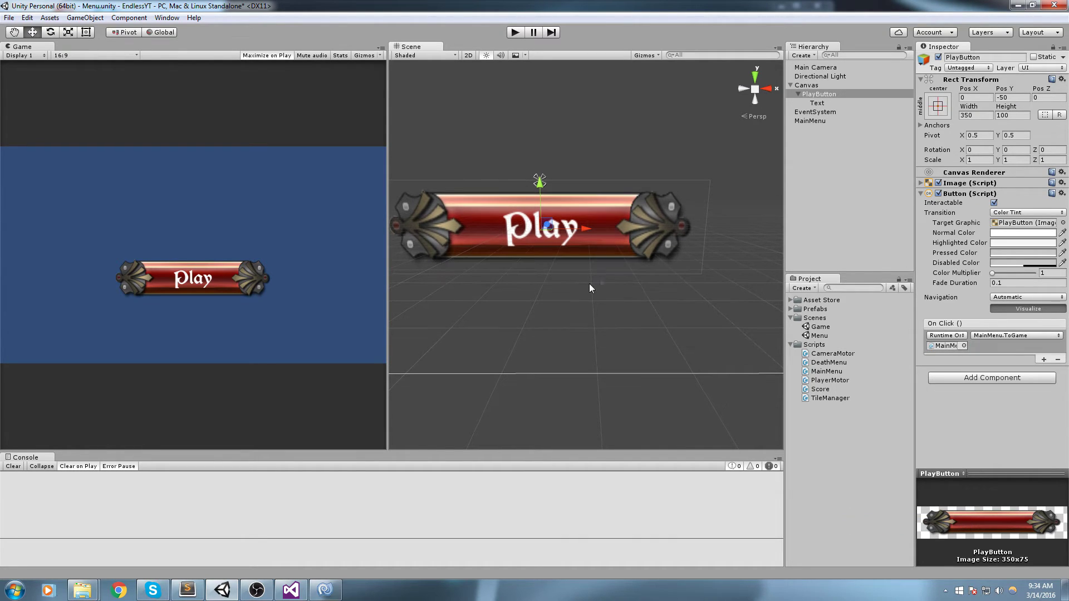
Step: Test the menu's Play button in play mode, inspect the console entry it produces, and stop the game
{"action": "left_click", "coordinate": [813, 103]}
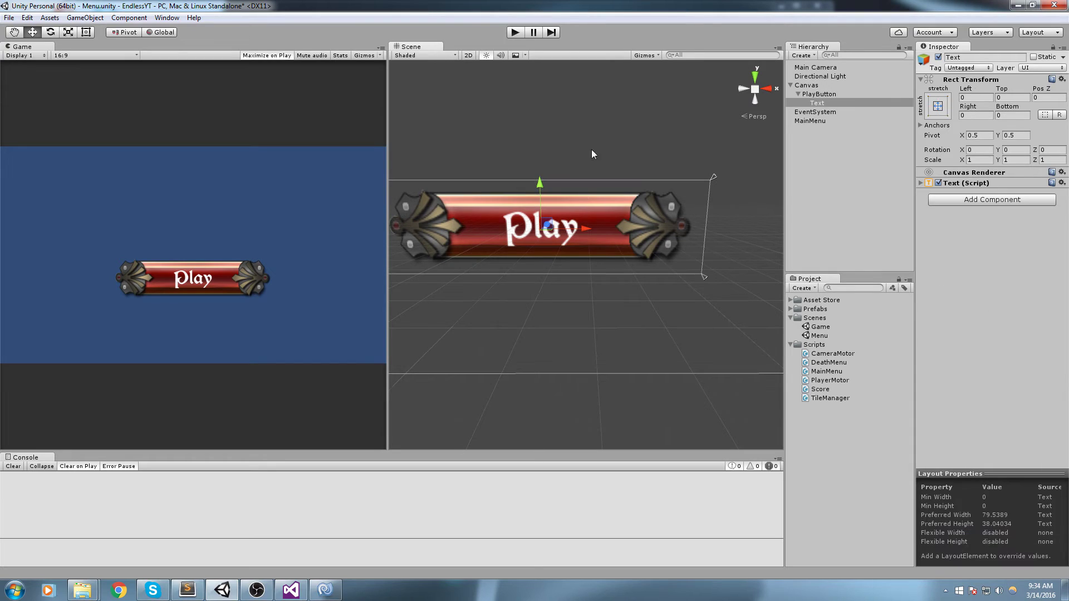
{"action": "left_click", "coordinate": [515, 32]}
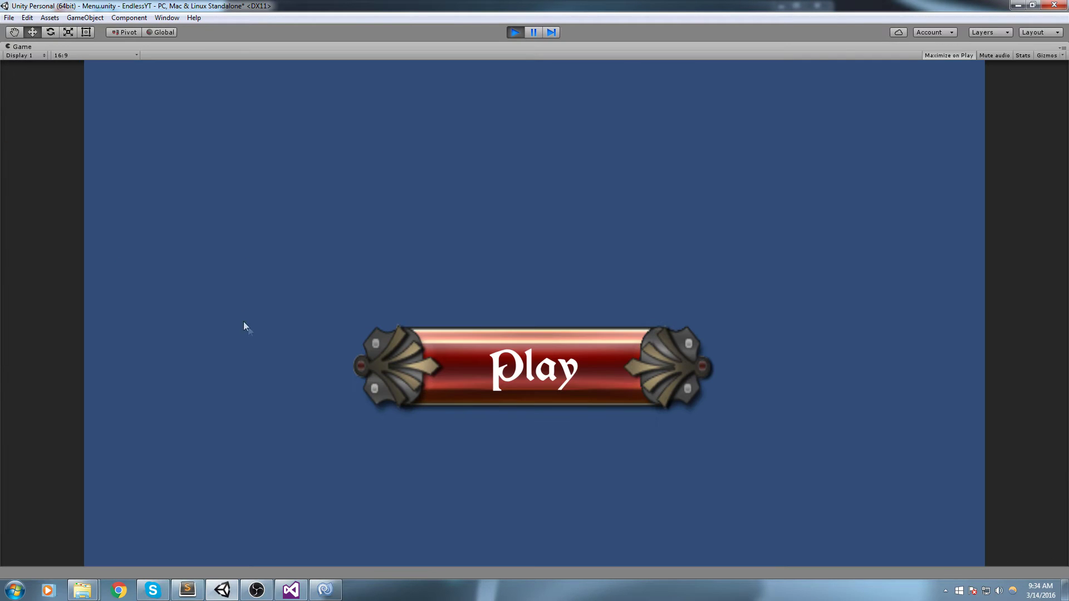
{"action": "left_click", "coordinate": [591, 347]}
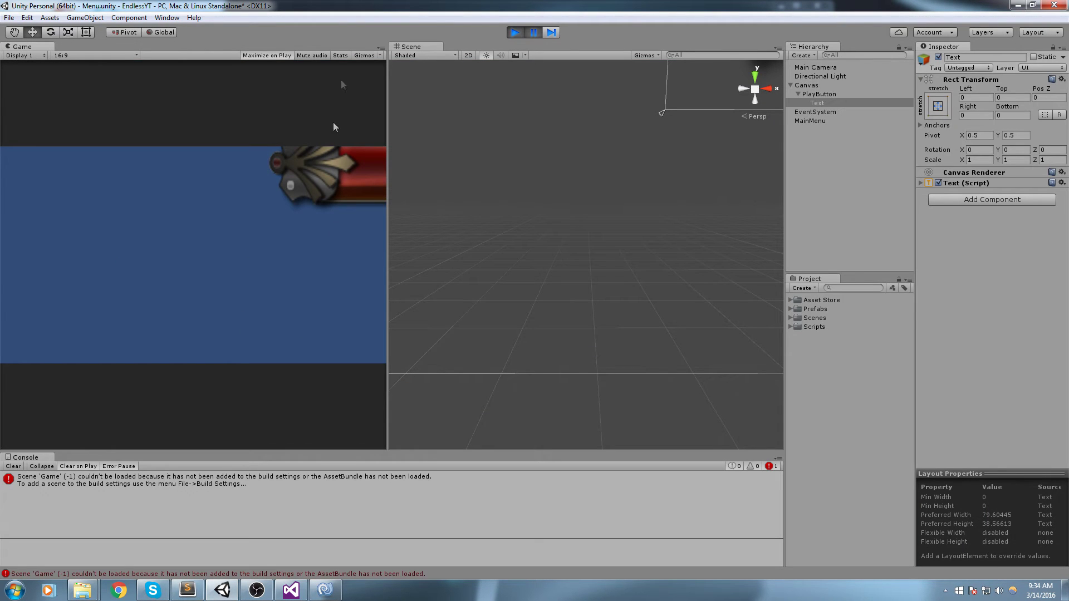
{"action": "left_click", "coordinate": [62, 480]}
{"action": "key", "text": "f"}
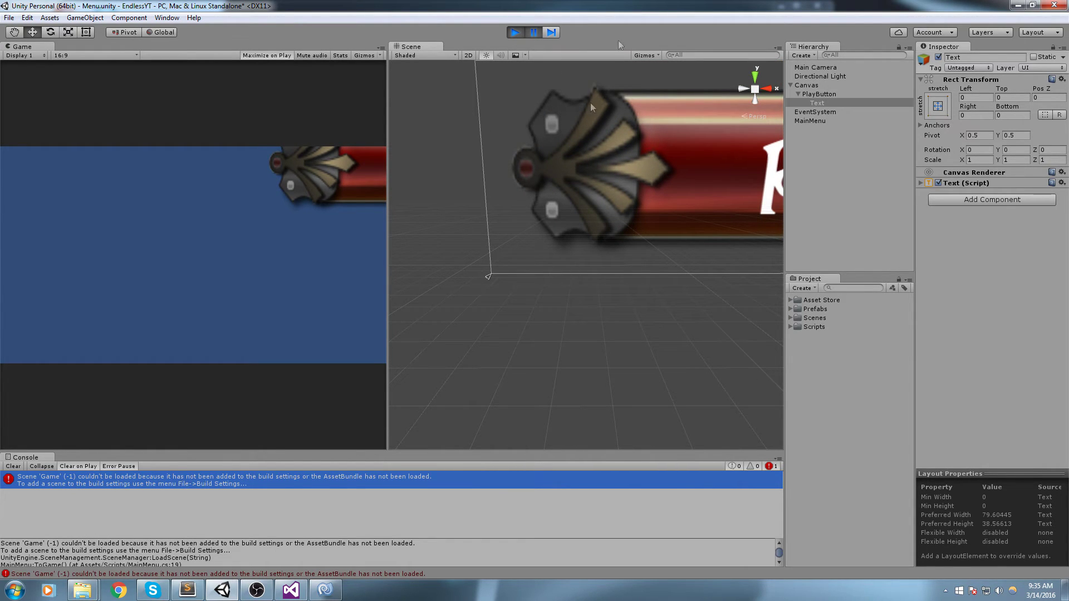
{"action": "left_click", "coordinate": [515, 32]}
{"action": "key", "text": "f"}
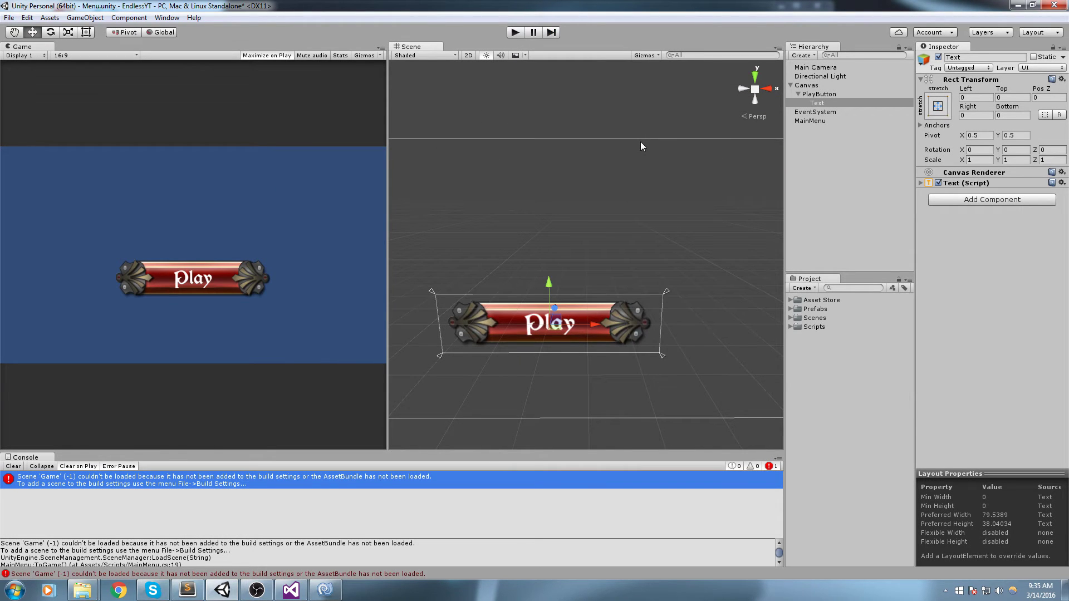
{"action": "key", "text": "f"}
{"action": "scroll", "coordinate": [622, 125], "scroll_direction": "down", "scroll_amount": 3}
{"action": "middle_click_drag", "start_coordinate": [622, 126], "coordinate": [622, 125]}
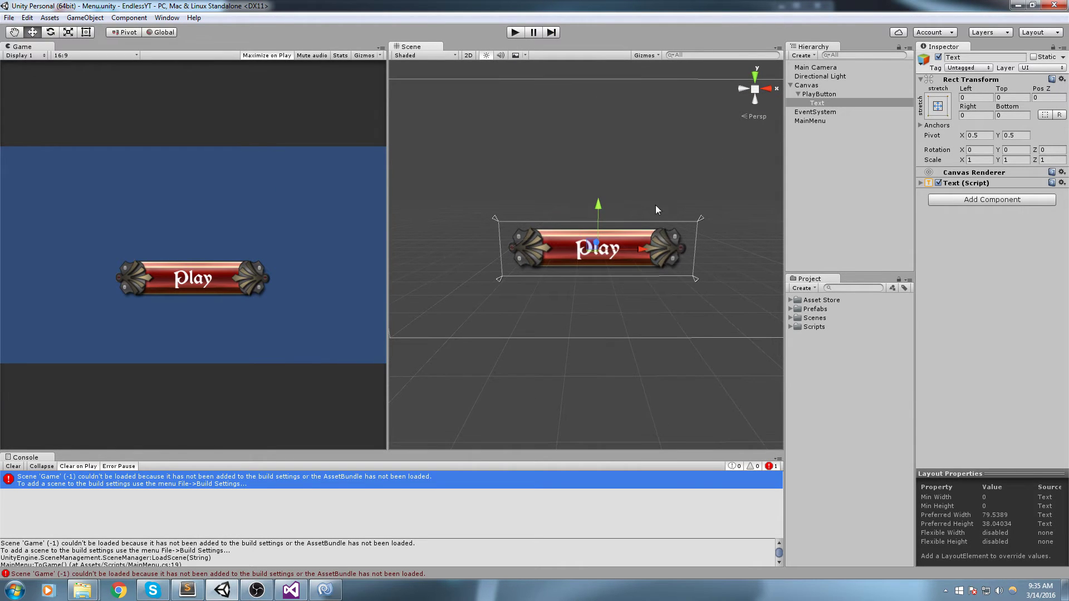
Step: Open the Build Settings and add the currently open Menu scene to Scenes In Build
{"action": "left_click", "coordinate": [791, 318]}
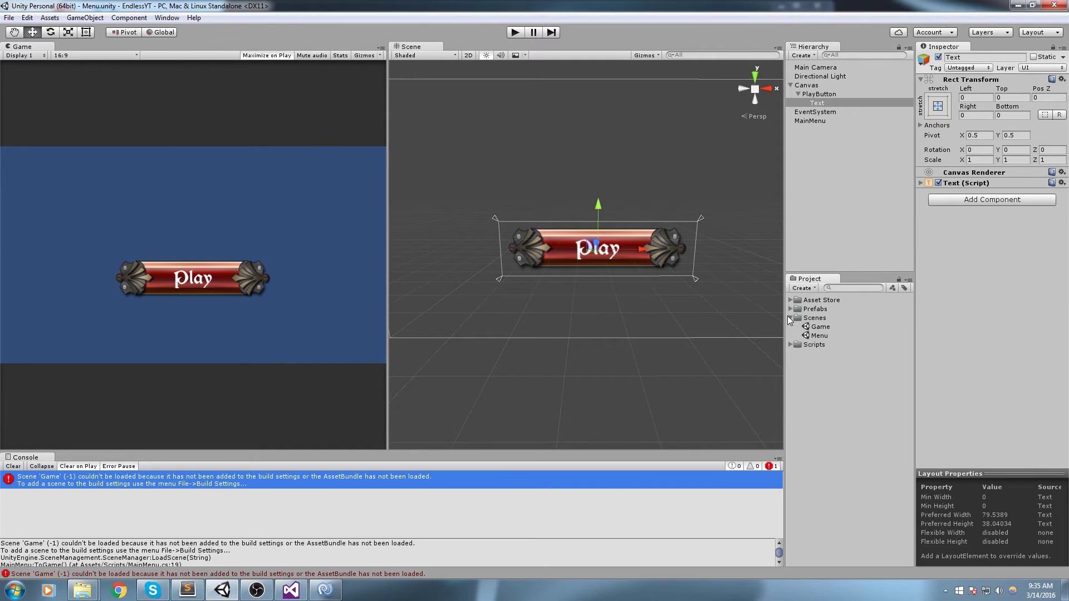
{"action": "middle_click_drag", "start_coordinate": [567, 112], "coordinate": [559, 111]}
{"action": "left_click", "coordinate": [584, 330]}
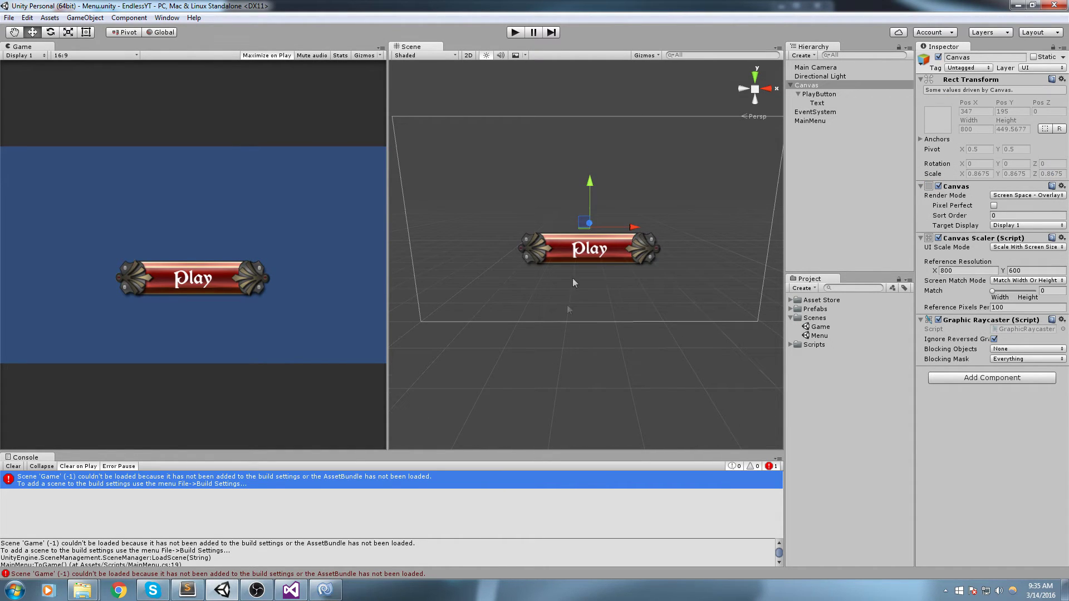
{"action": "left_click", "coordinate": [559, 151]}
{"action": "left_click", "coordinate": [9, 17]}
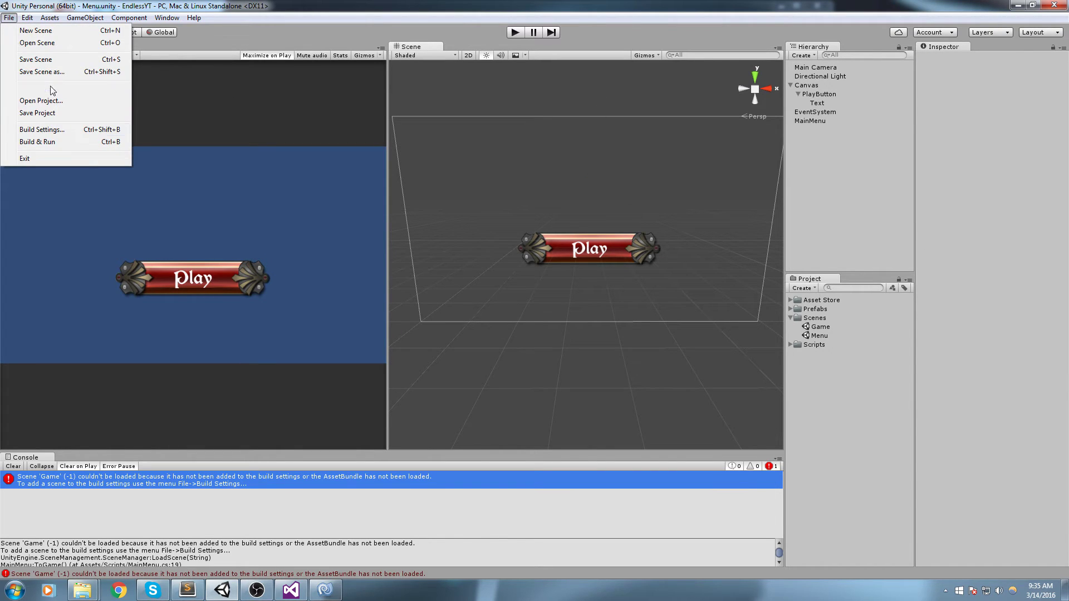
{"action": "left_click", "coordinate": [77, 131]}
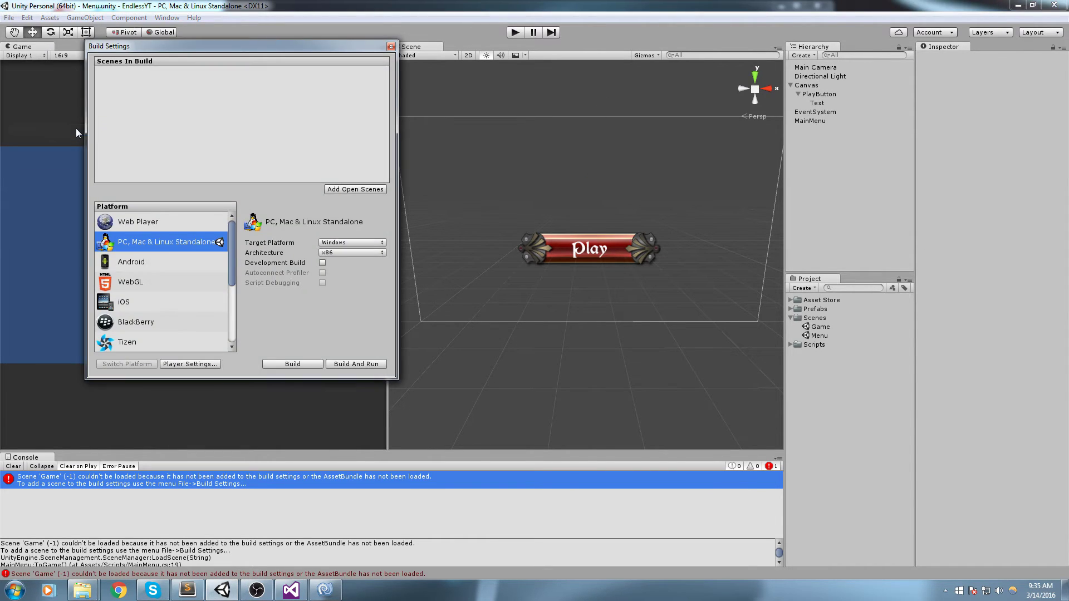
{"action": "left_click_drag", "start_coordinate": [178, 49], "coordinate": [143, 90]}
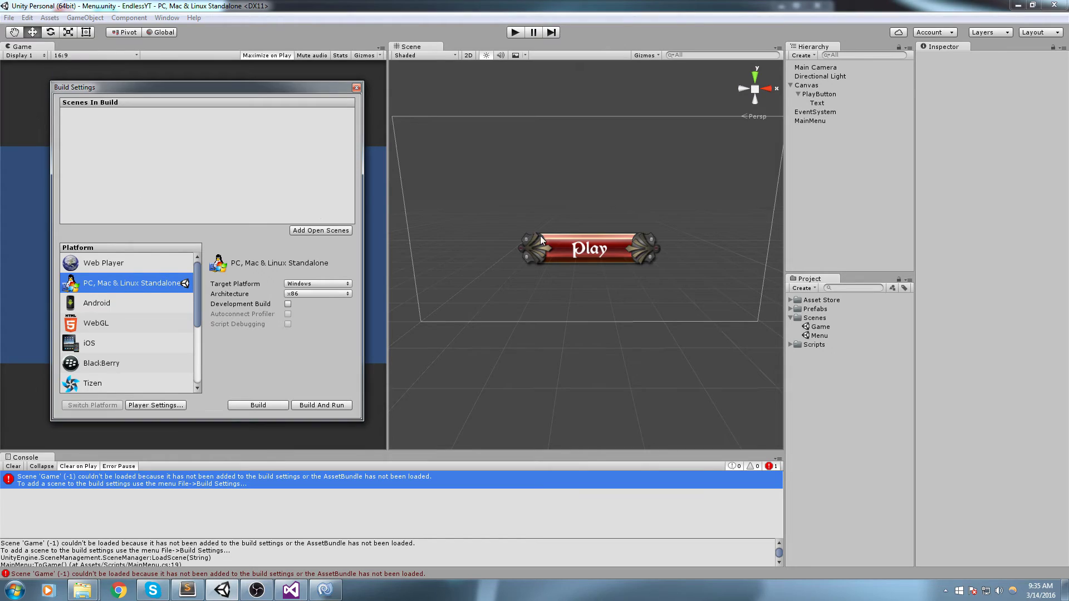
{"action": "scroll", "coordinate": [542, 240], "scroll_direction": "up", "scroll_amount": 1}
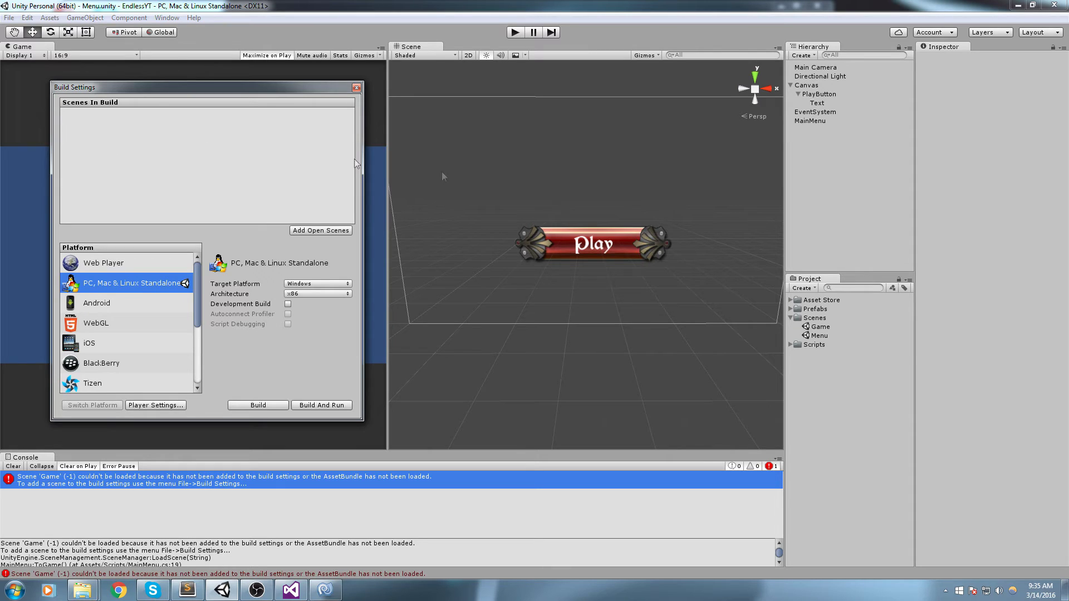
{"action": "middle_click_drag", "start_coordinate": [535, 127], "coordinate": [556, 139]}
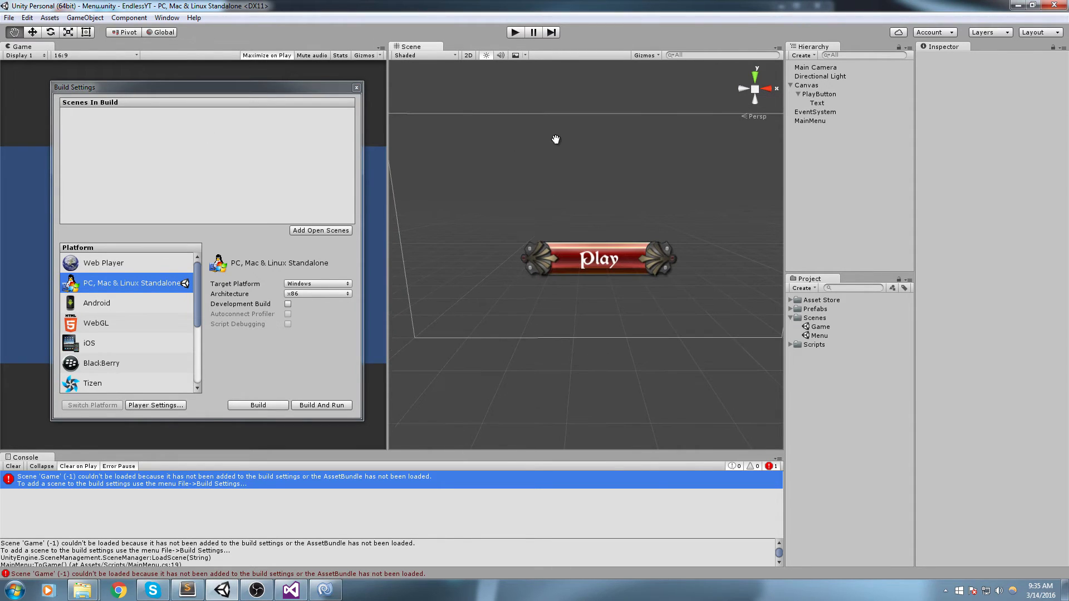
{"action": "left_click", "coordinate": [307, 225]}
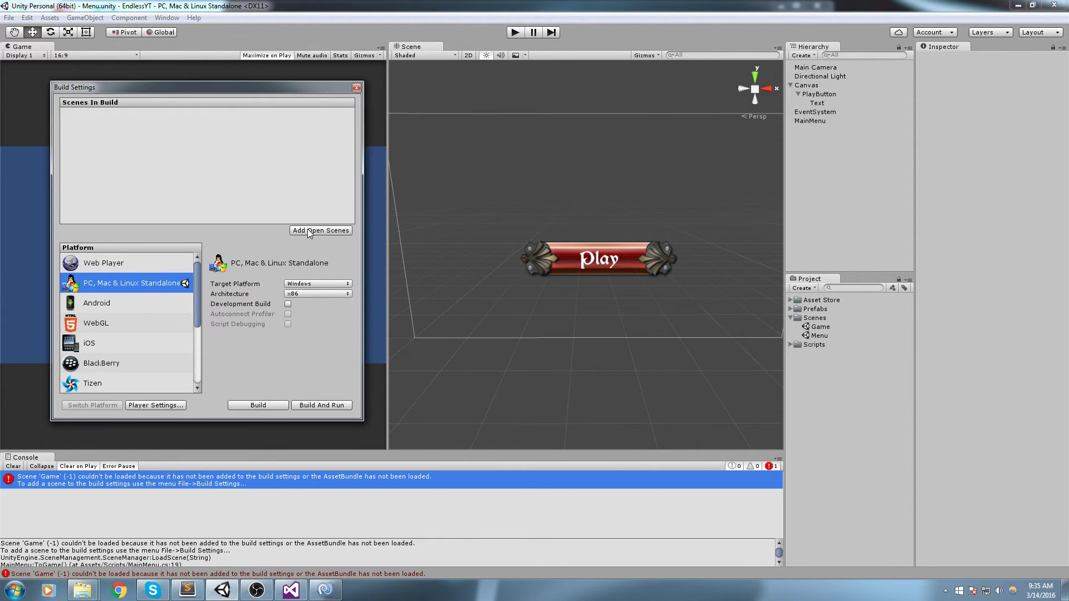
{"action": "left_click", "coordinate": [308, 230]}
{"action": "left_click", "coordinate": [124, 111]}
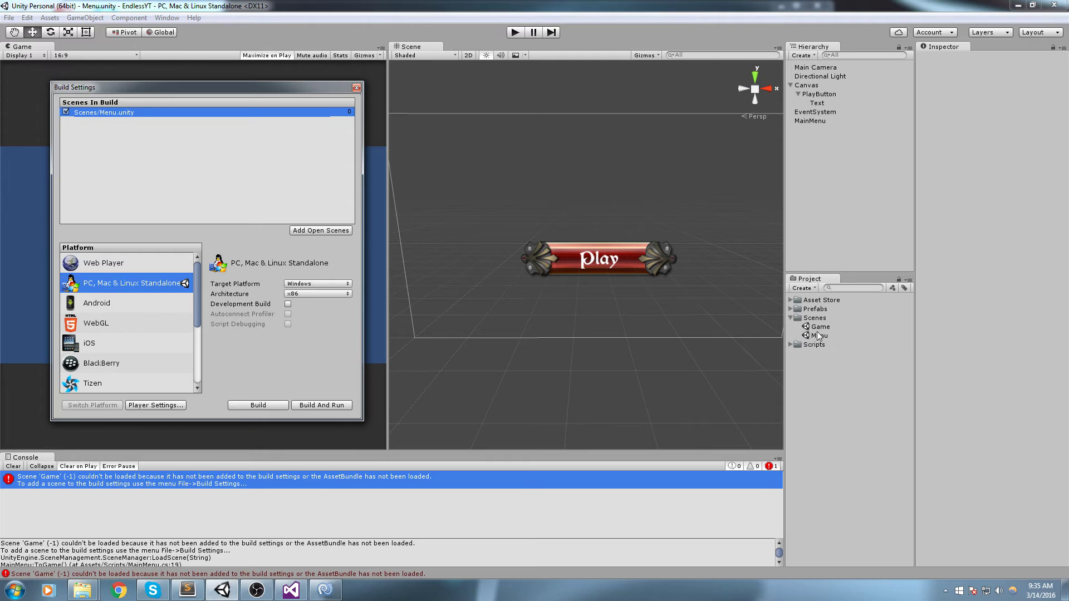
Step: Open the Game scene, add it to Scenes In Build below Menu, close the Build Settings, and reopen the Menu scene
{"action": "double_click", "coordinate": [820, 328]}
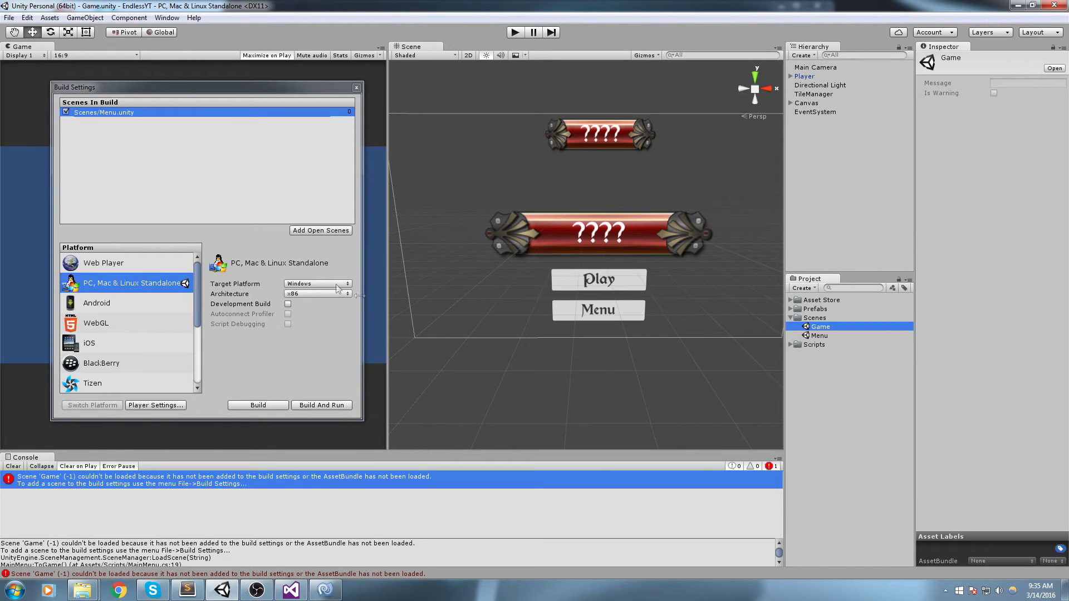
{"action": "left_click", "coordinate": [330, 231]}
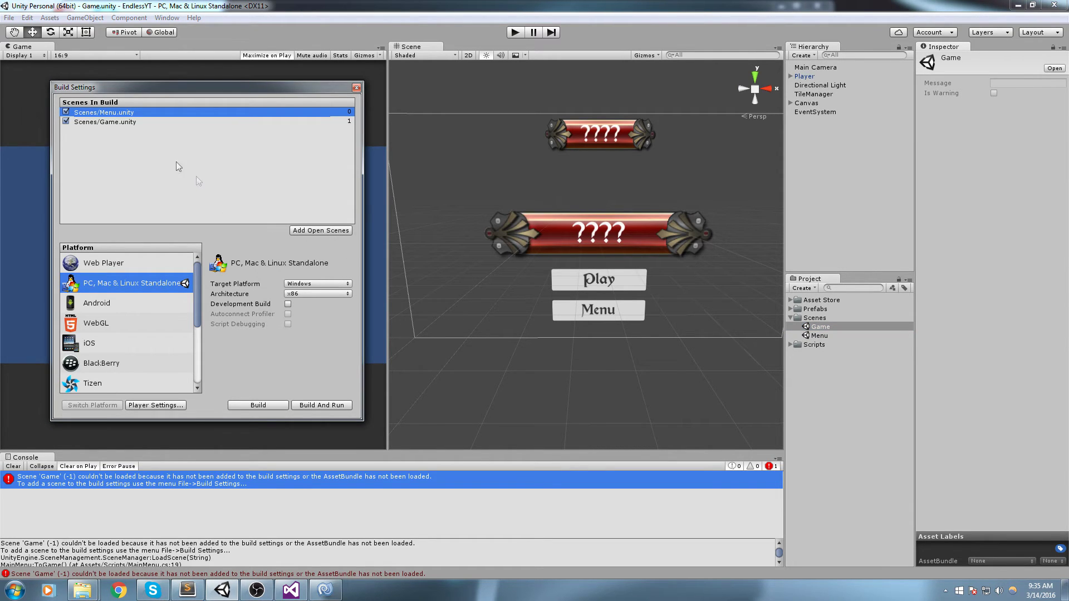
{"action": "left_click", "coordinate": [119, 113]}
{"action": "left_click", "coordinate": [117, 122]}
{"action": "left_click", "coordinate": [116, 114]}
{"action": "left_click", "coordinate": [356, 88]}
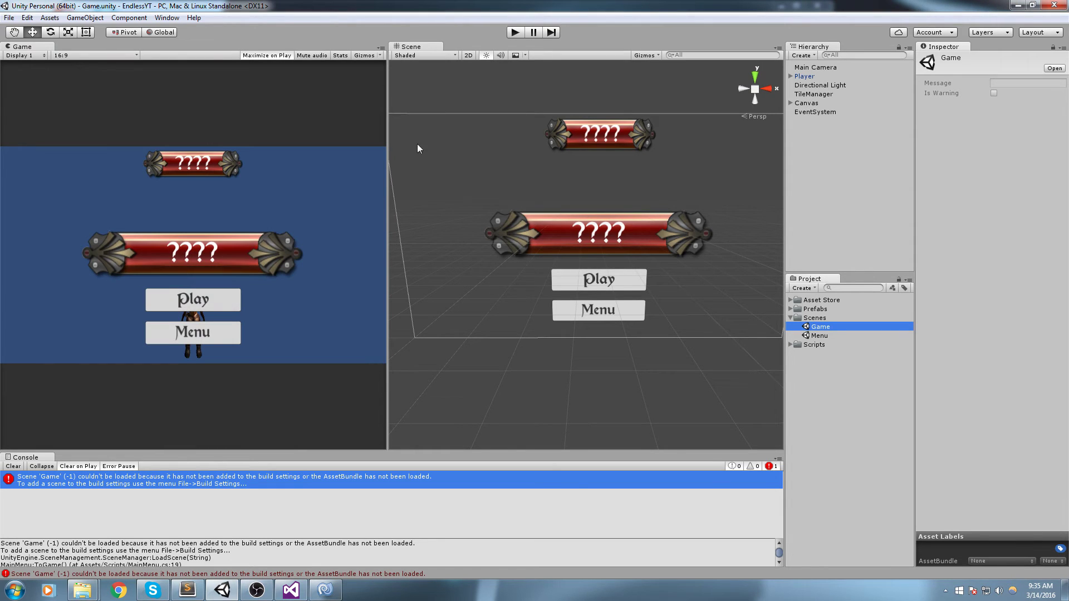
{"action": "double_click", "coordinate": [838, 333]}
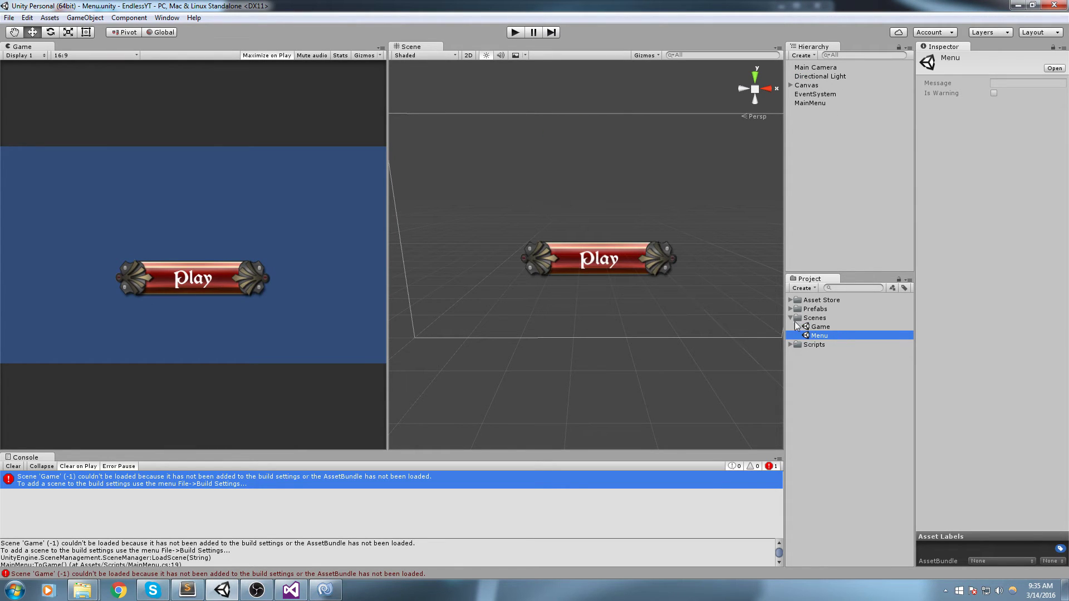
Step: Play-test the menu's Play button and the death menu's Play and Menu buttons, then stop the game
{"action": "left_click", "coordinate": [518, 34]}
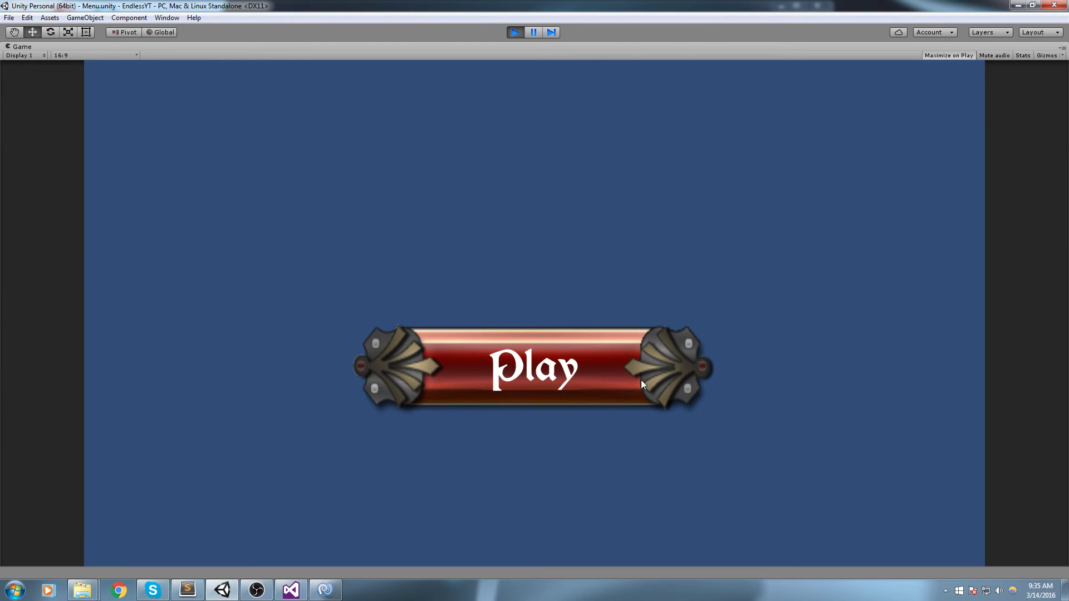
{"action": "left_click", "coordinate": [595, 358]}
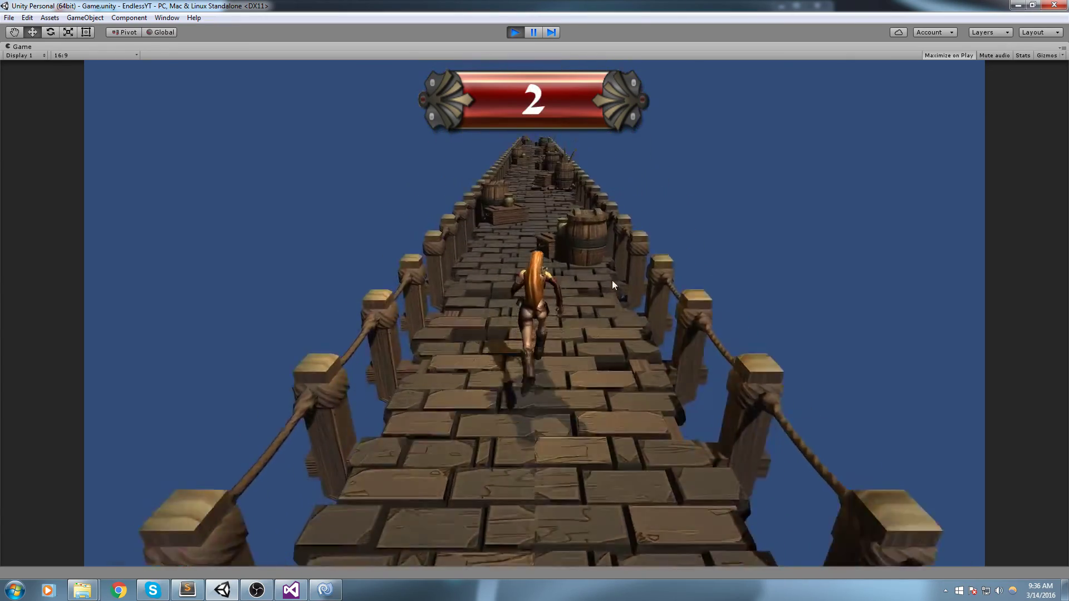
{"action": "key", "text": "d"}
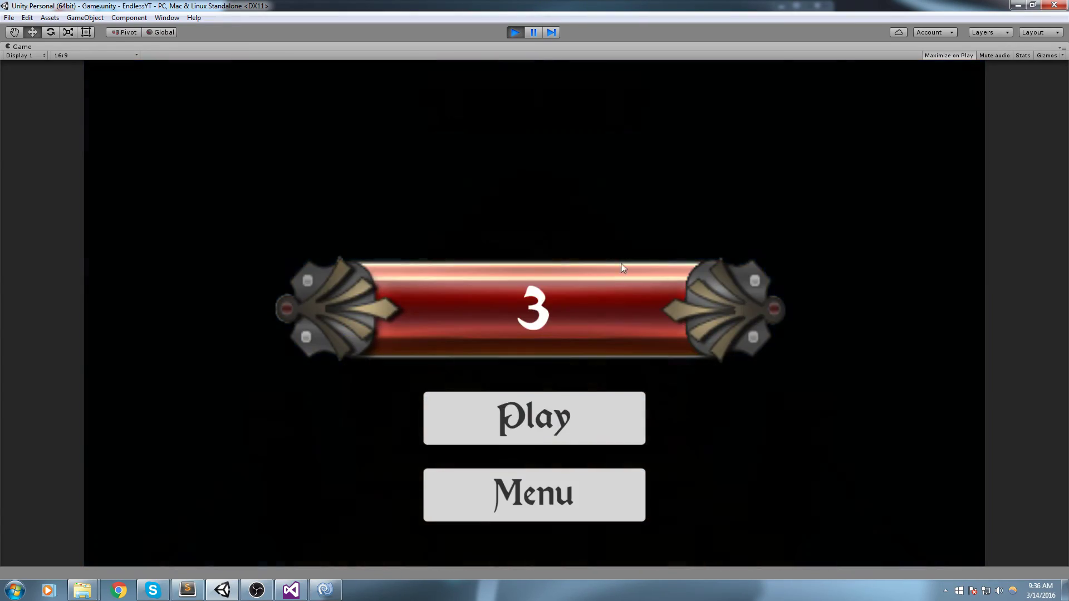
{"action": "left_click", "coordinate": [514, 434]}
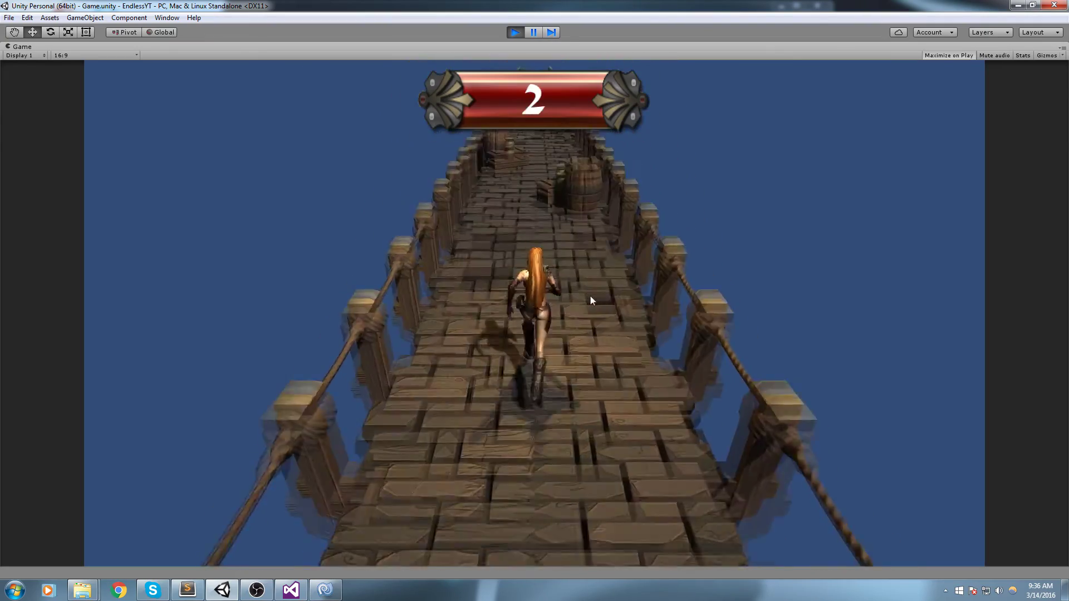
{"action": "key", "text": "Right"}
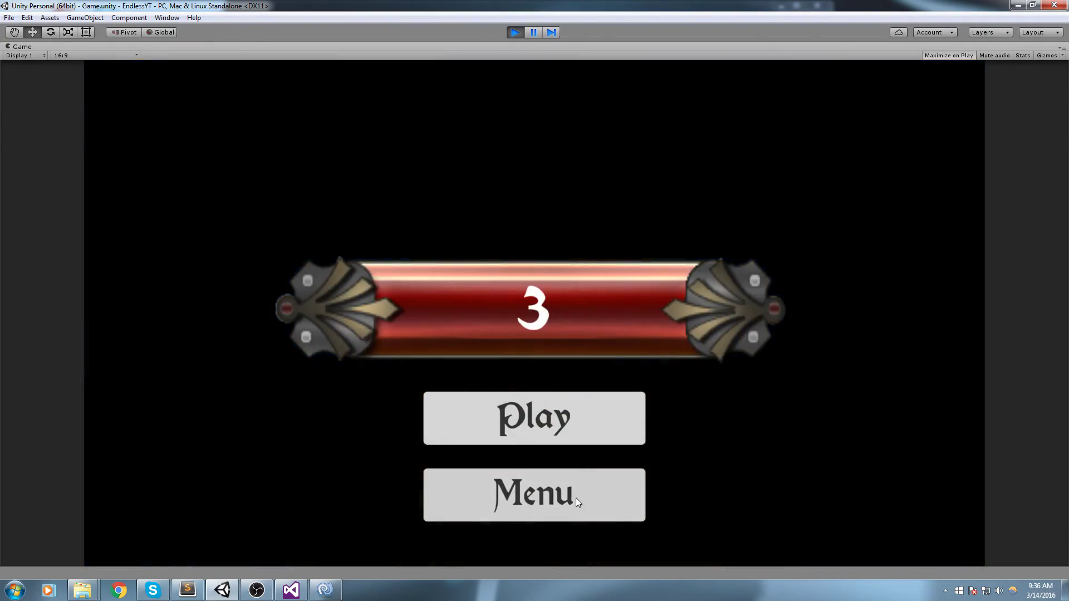
{"action": "left_click", "coordinate": [576, 498]}
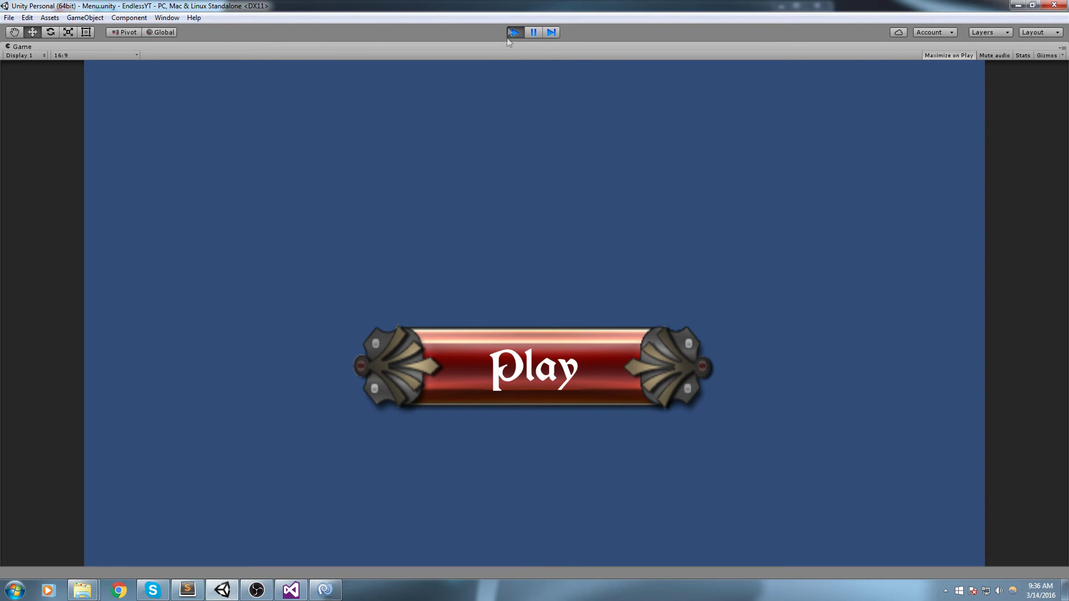
{"action": "left_click", "coordinate": [518, 362]}
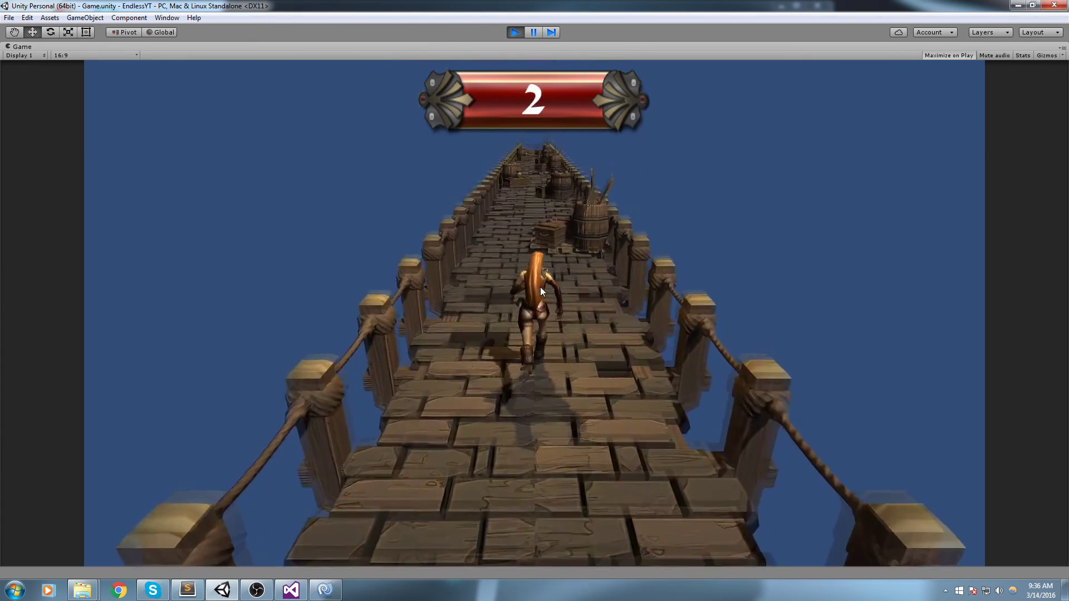
{"action": "key", "text": "ctrl+p"}
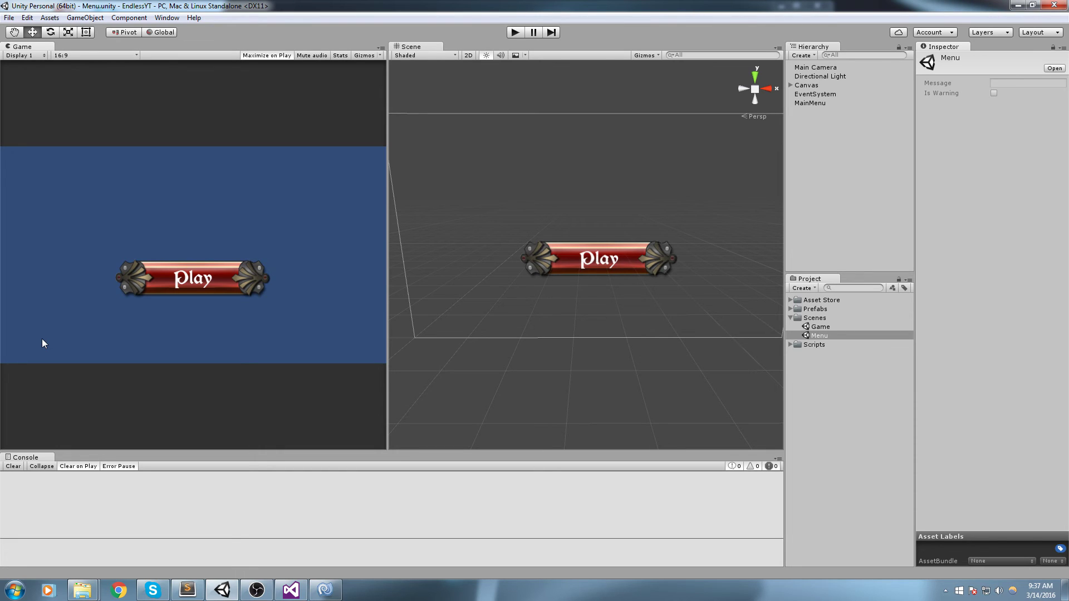
Step: Place the Tile_NormalBridge prefab from Prefabs/Tiles into the Menu scene
{"action": "left_click", "coordinate": [791, 318]}
{"action": "left_click", "coordinate": [791, 309]}
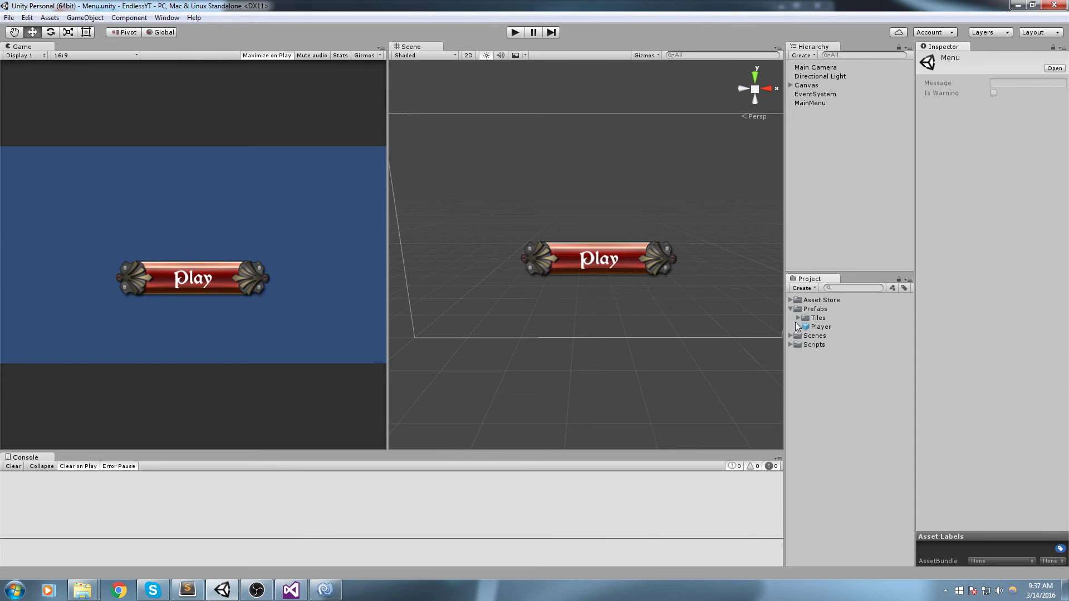
{"action": "left_click", "coordinate": [798, 318]}
{"action": "left_click", "coordinate": [791, 309]}
{"action": "left_click", "coordinate": [791, 309]}
{"action": "left_click", "coordinate": [863, 335]}
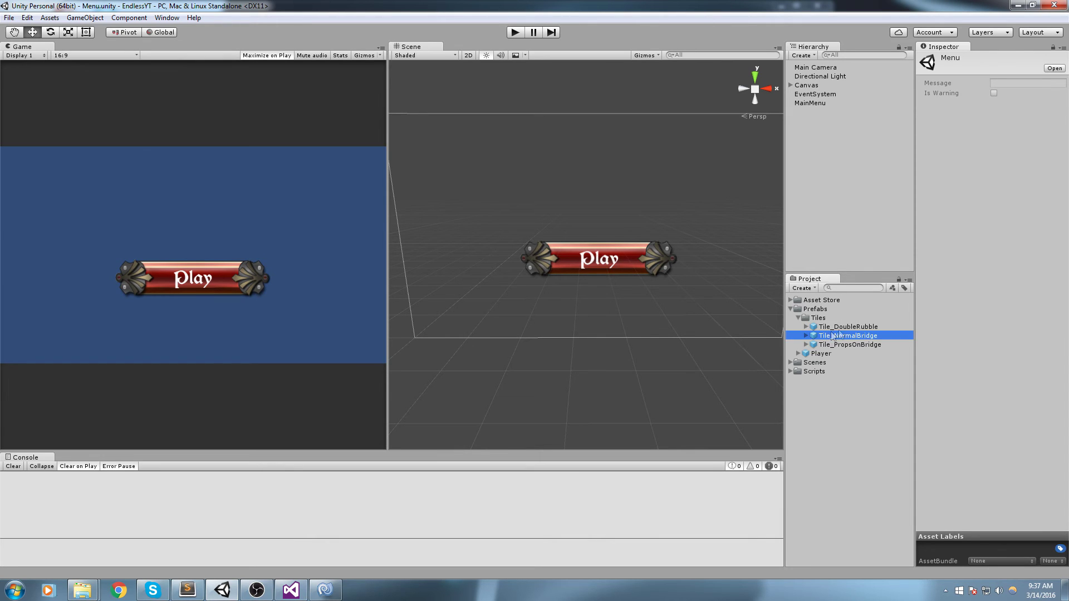
{"action": "left_click_drag", "start_coordinate": [861, 337], "coordinate": [426, 333]}
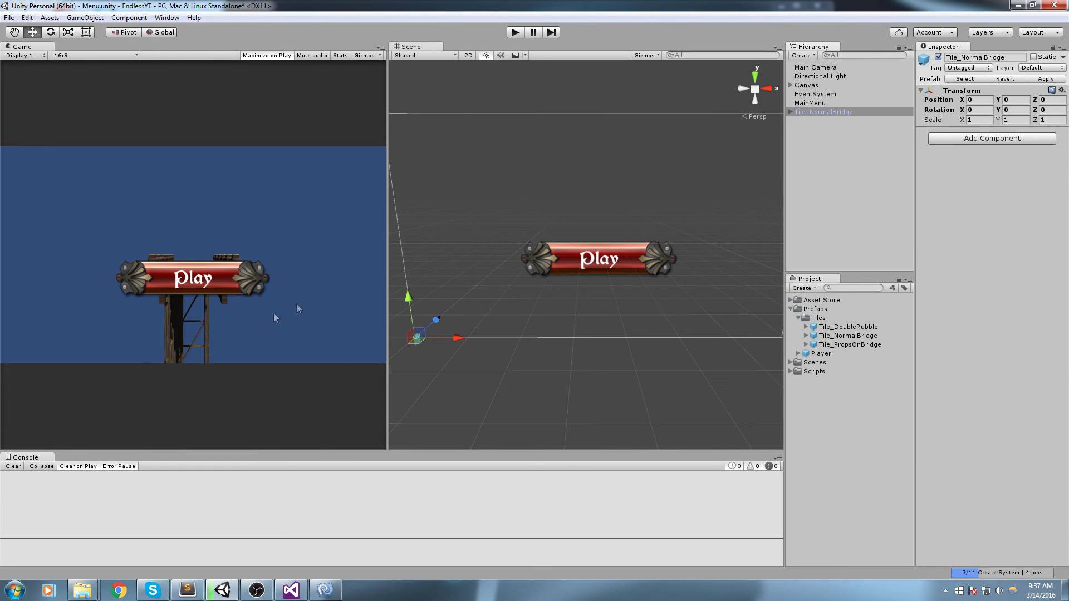
Step: Move the bridge tile along Z to about -10.8 so it extends in front of the camera
{"action": "scroll", "coordinate": [465, 342], "scroll_direction": "up", "scroll_amount": 4}
{"action": "middle_click_drag", "start_coordinate": [459, 336], "coordinate": [612, 300]}
{"action": "scroll", "coordinate": [607, 298], "scroll_direction": "up", "scroll_amount": 5}
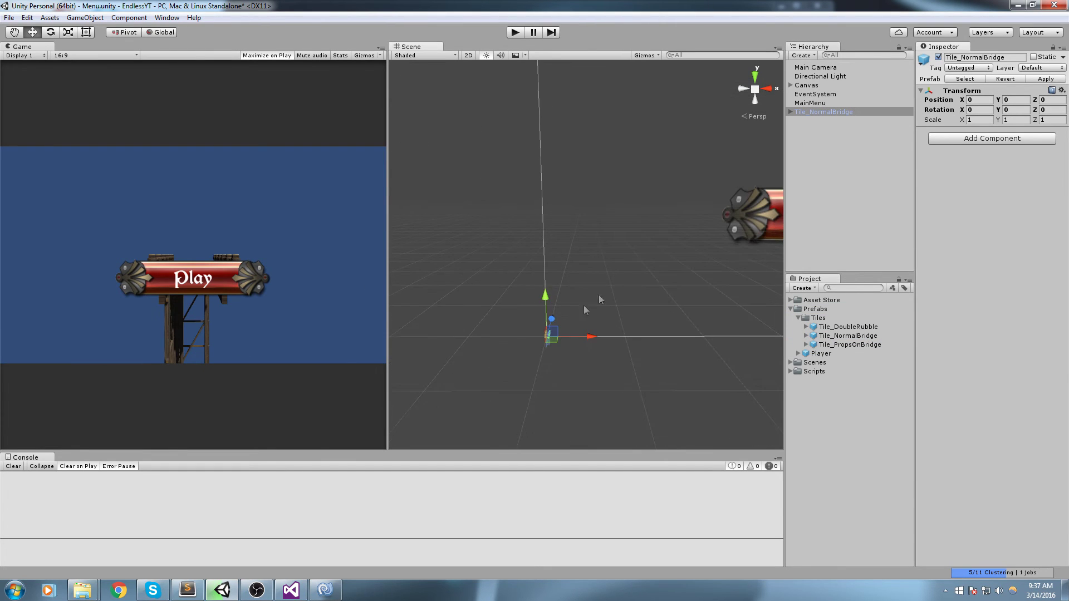
{"action": "left_click_drag", "start_coordinate": [551, 321], "coordinate": [556, 321]}
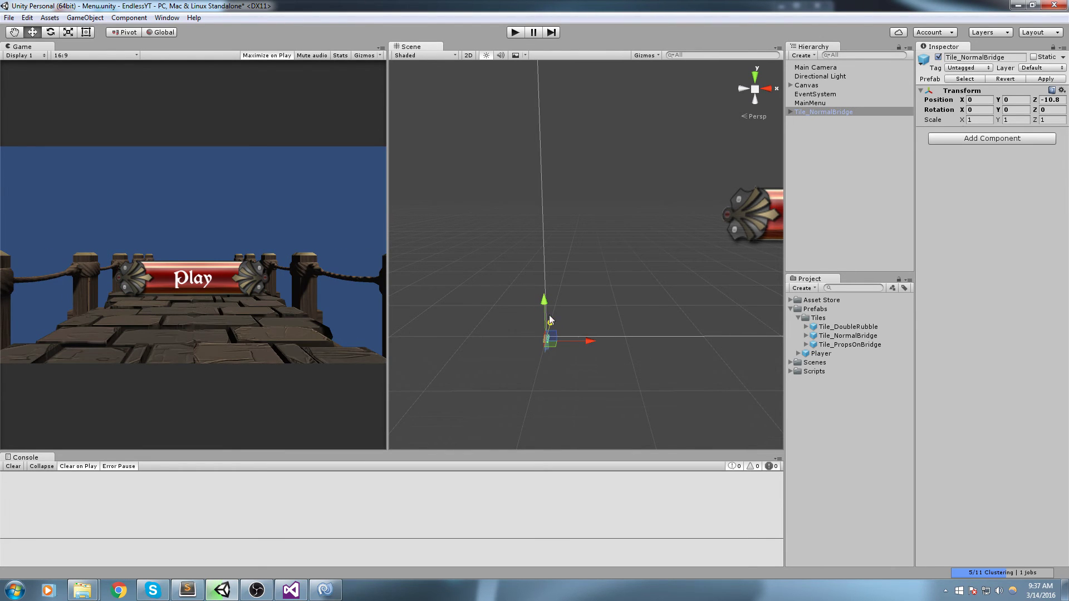
{"action": "left_click_drag", "start_coordinate": [546, 305], "coordinate": [546, 305]}
Step: Raise PlayButton above the bridge by setting its Pos Y to 50
{"action": "middle_click_drag", "start_coordinate": [752, 215], "coordinate": [633, 266]}
{"action": "left_click", "coordinate": [710, 257]}
{"action": "middle_click_drag", "start_coordinate": [697, 206], "coordinate": [614, 213]}
{"action": "left_click", "coordinate": [1013, 115]}
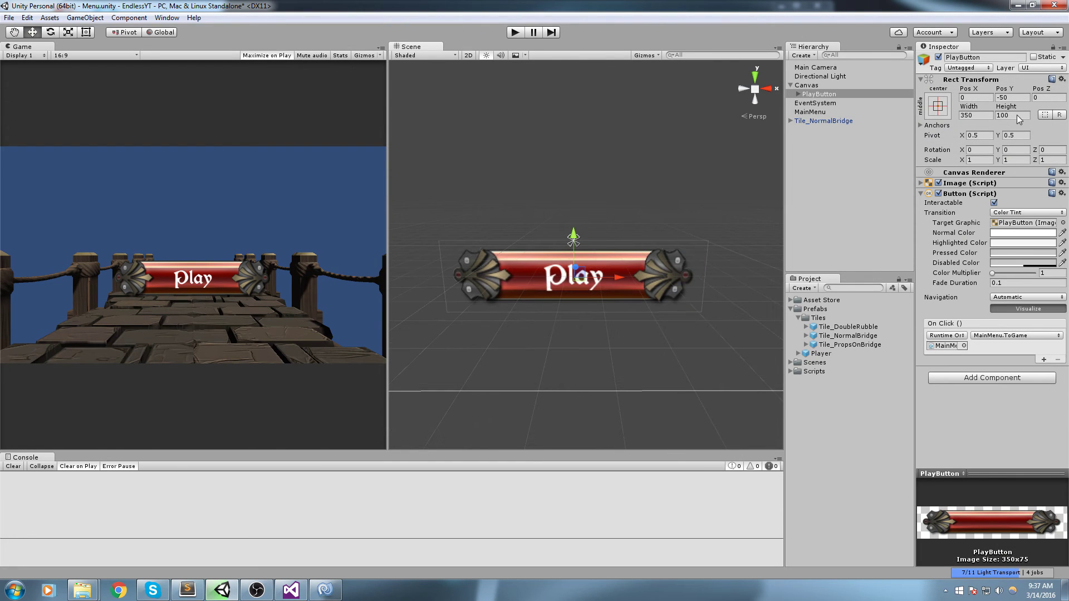
{"action": "left_click", "coordinate": [1020, 98]}
{"action": "type", "text": "0"}
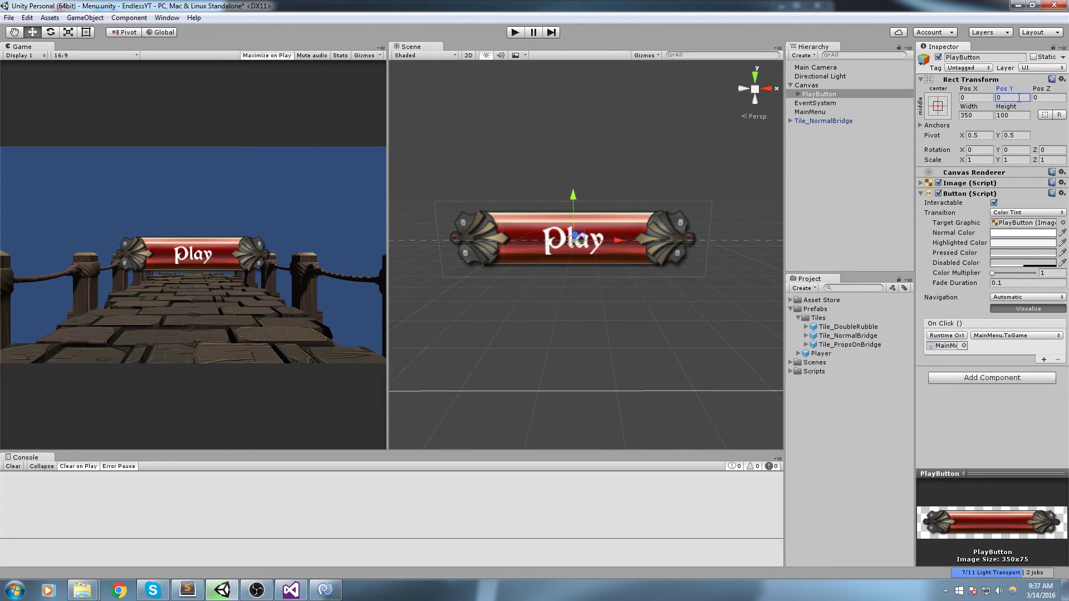
{"action": "left_click_drag", "start_coordinate": [1000, 97], "coordinate": [617, 29]}
{"action": "type", "text": "50"}
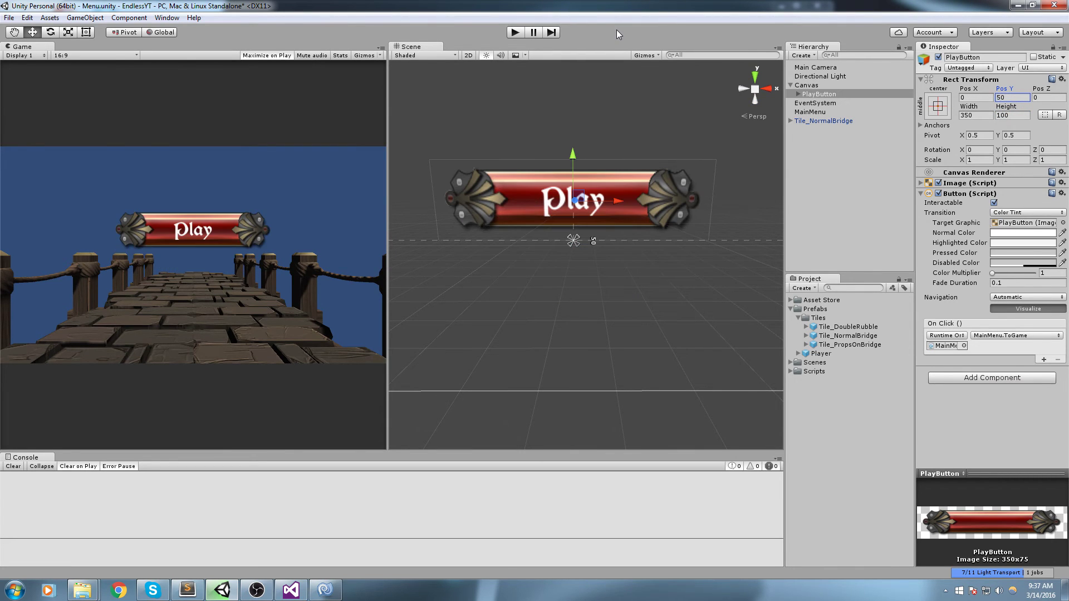
Step: Add a UI Text object as a child of the Canvas
{"action": "middle_click_drag", "start_coordinate": [503, 175], "coordinate": [519, 194]}
{"action": "scroll", "coordinate": [519, 194], "scroll_direction": "down", "scroll_amount": 3}
{"action": "scroll", "coordinate": [519, 194], "scroll_direction": "down", "scroll_amount": 3}
{"action": "middle_click_drag", "start_coordinate": [659, 122], "coordinate": [682, 132]}
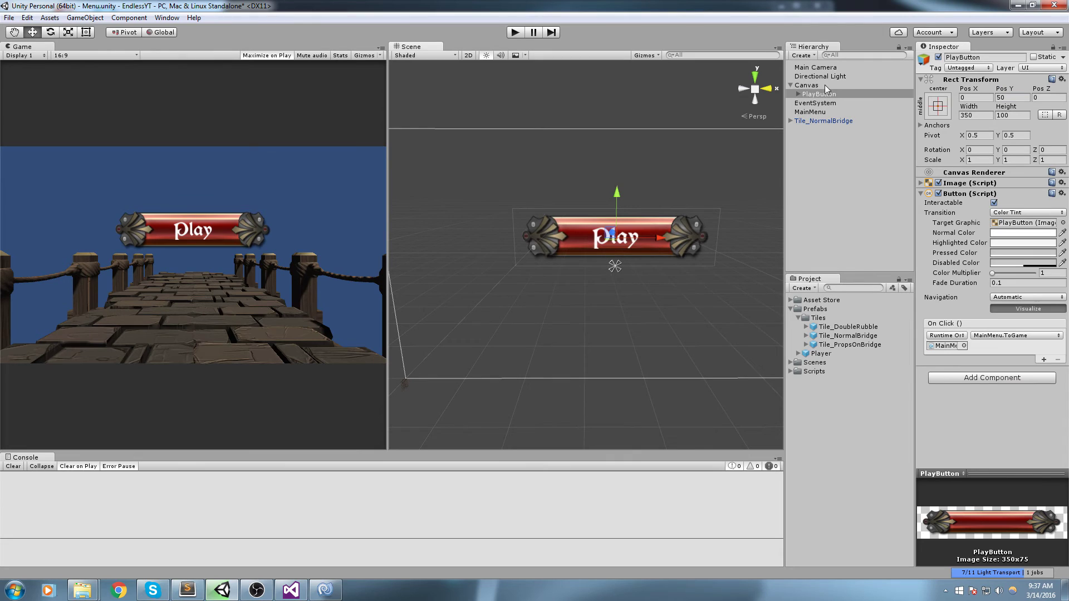
{"action": "left_click", "coordinate": [807, 85]}
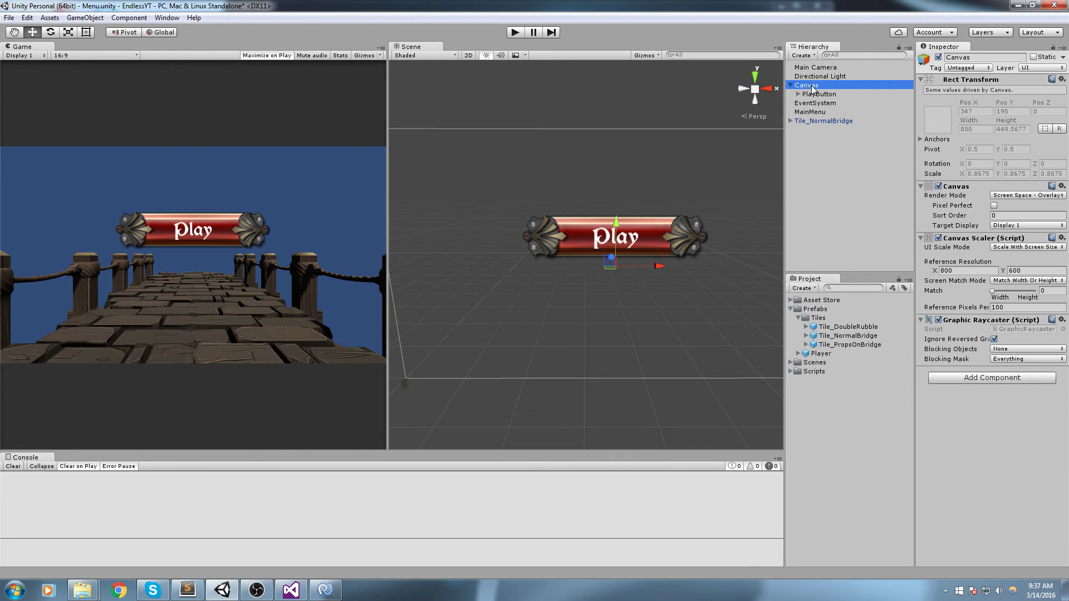
{"action": "right_click", "coordinate": [809, 87]}
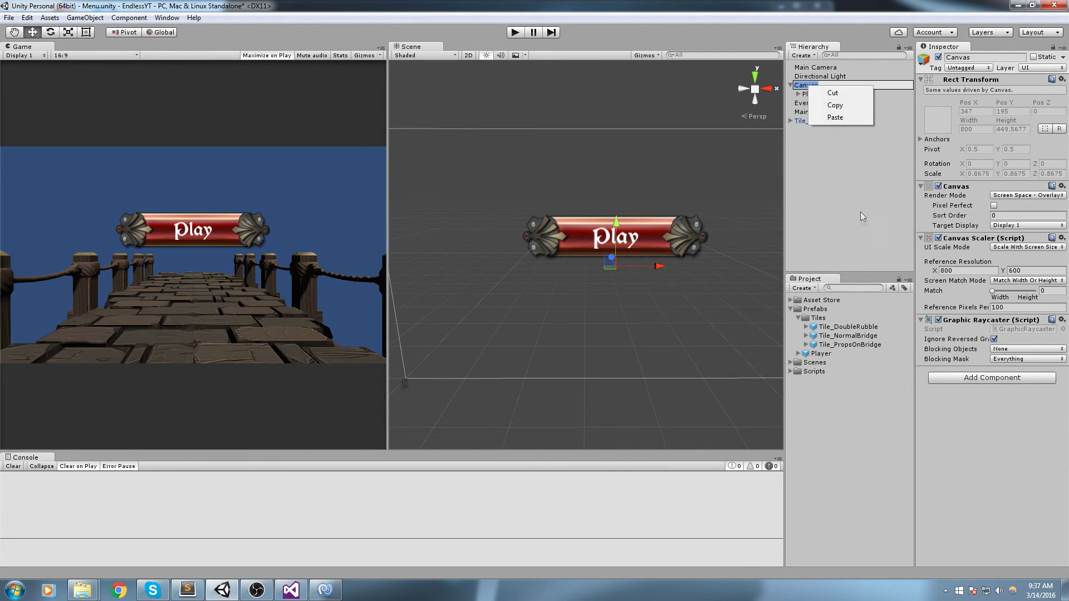
{"action": "left_click", "coordinate": [861, 211]}
{"action": "left_click", "coordinate": [819, 86]}
{"action": "right_click", "coordinate": [819, 89]}
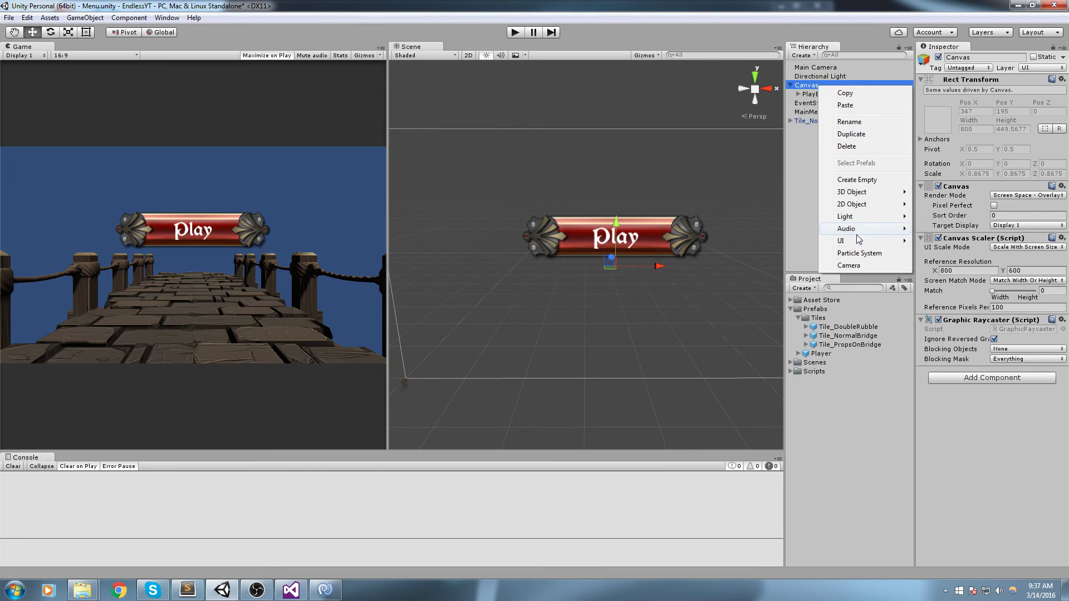
{"action": "mouse_move", "coordinate": [864, 229]}
{"action": "left_click", "coordinate": [954, 243]}
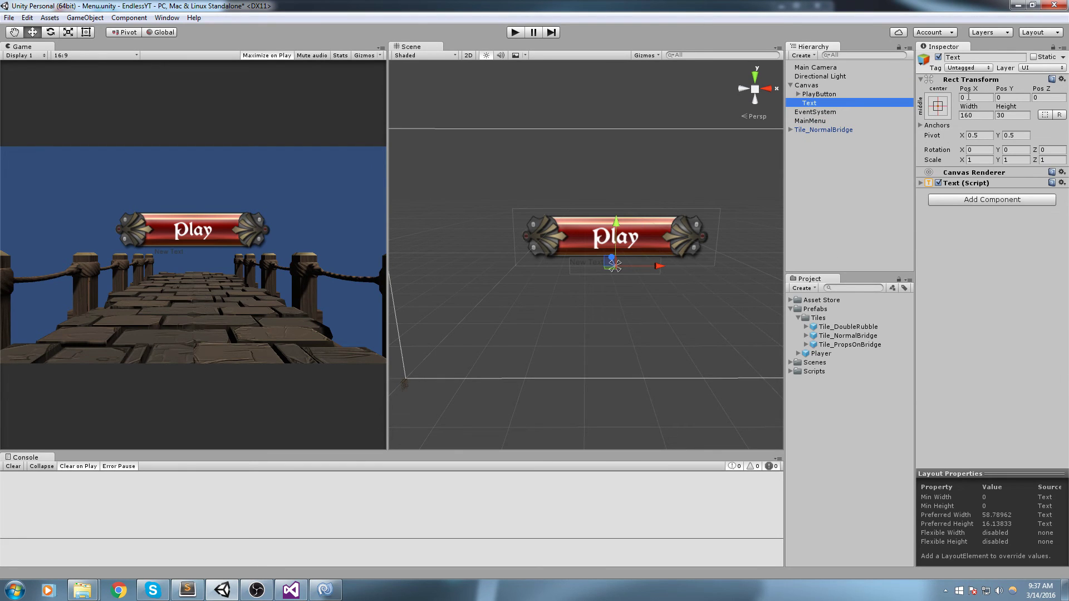
Step: Anchor the Text object to the middle centre of the Canvas and set its Pos Y to 150
{"action": "left_click", "coordinate": [937, 106]}
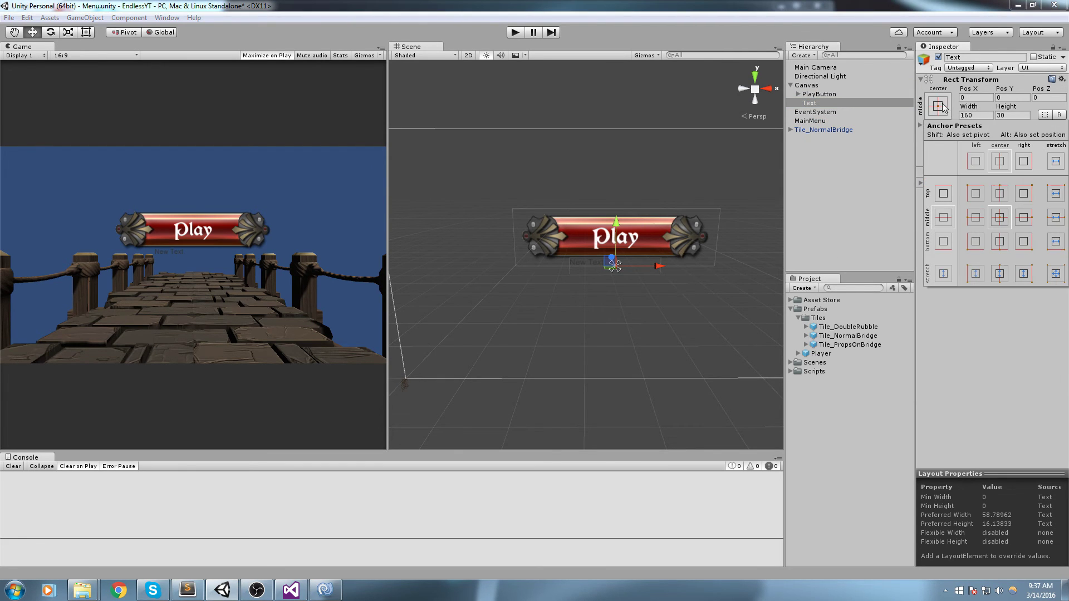
{"action": "left_click", "coordinate": [1001, 217]}
{"action": "left_click", "coordinate": [1013, 98]}
{"action": "type", "text": "150"}
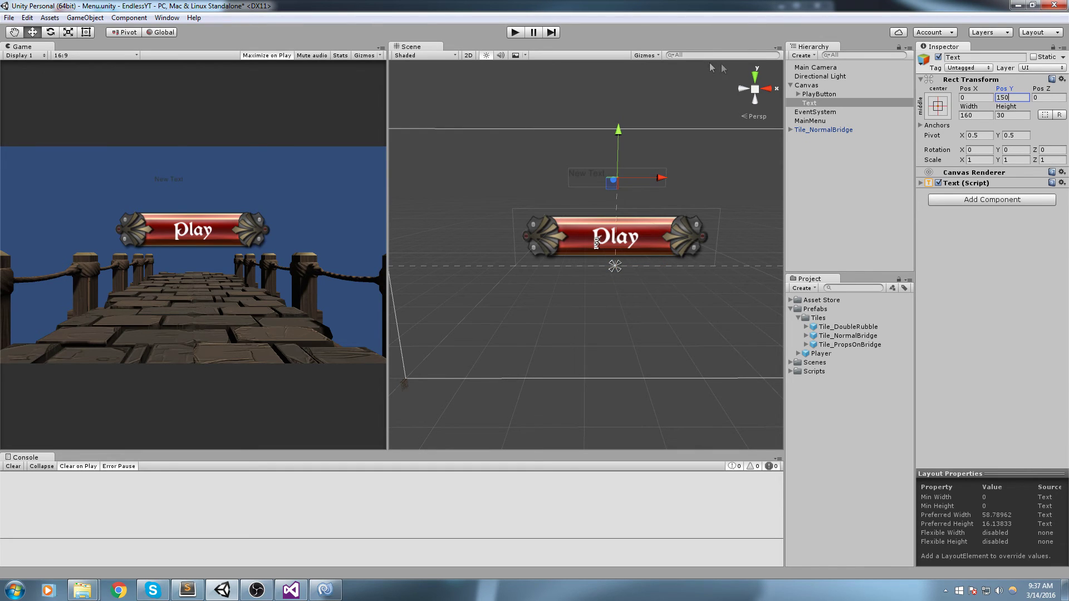
Step: Set the Text component's paragraph alignment to centre horizontally and middle vertically
{"action": "left_click", "coordinate": [969, 183]}
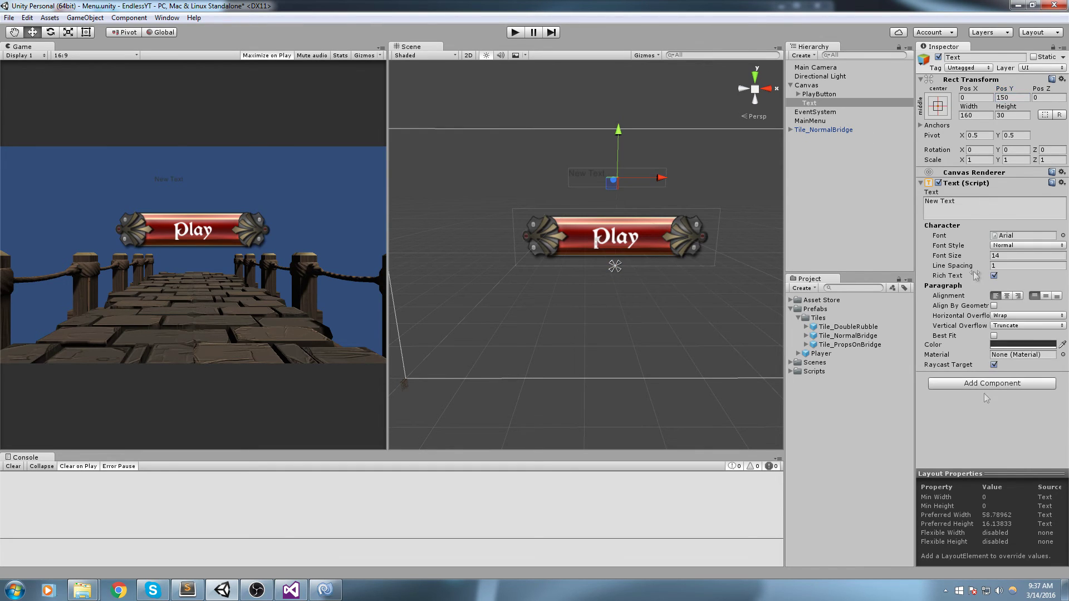
{"action": "left_click", "coordinate": [1006, 296]}
{"action": "left_click", "coordinate": [1046, 296]}
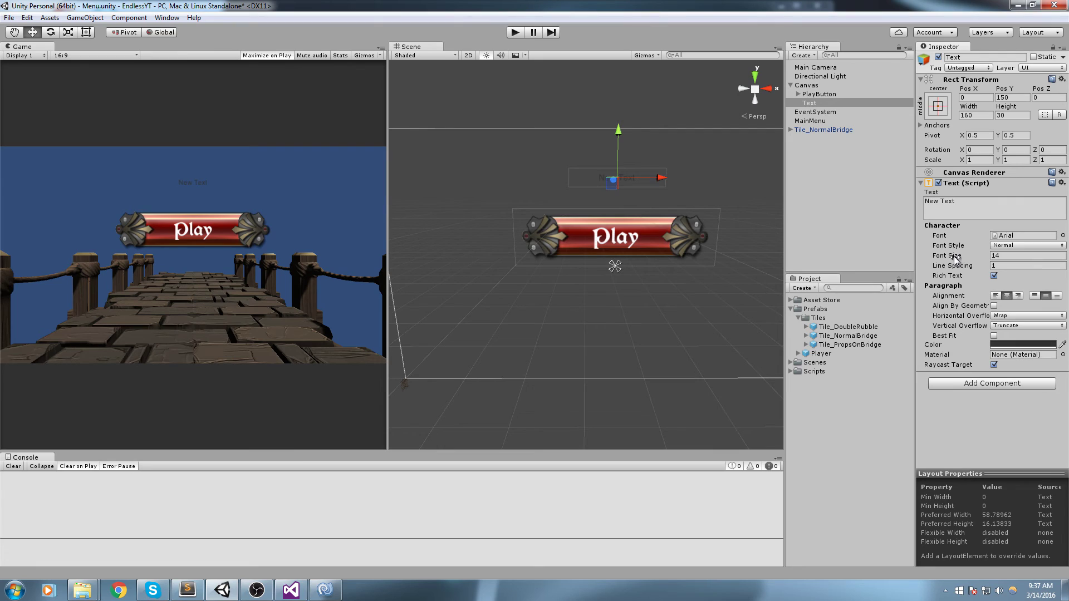
Step: Resize the Text object's rectangle to a width of 300 and a height of 100
{"action": "left_click", "coordinate": [1013, 115]}
{"action": "type", "text": "100"}
{"action": "left_click", "coordinate": [976, 115]}
{"action": "type", "text": "300"}
Step: Increase the text's font size to 47 and replace its content with "ENDLESS"
{"action": "left_click_drag", "start_coordinate": [957, 257], "coordinate": [980, 257]}
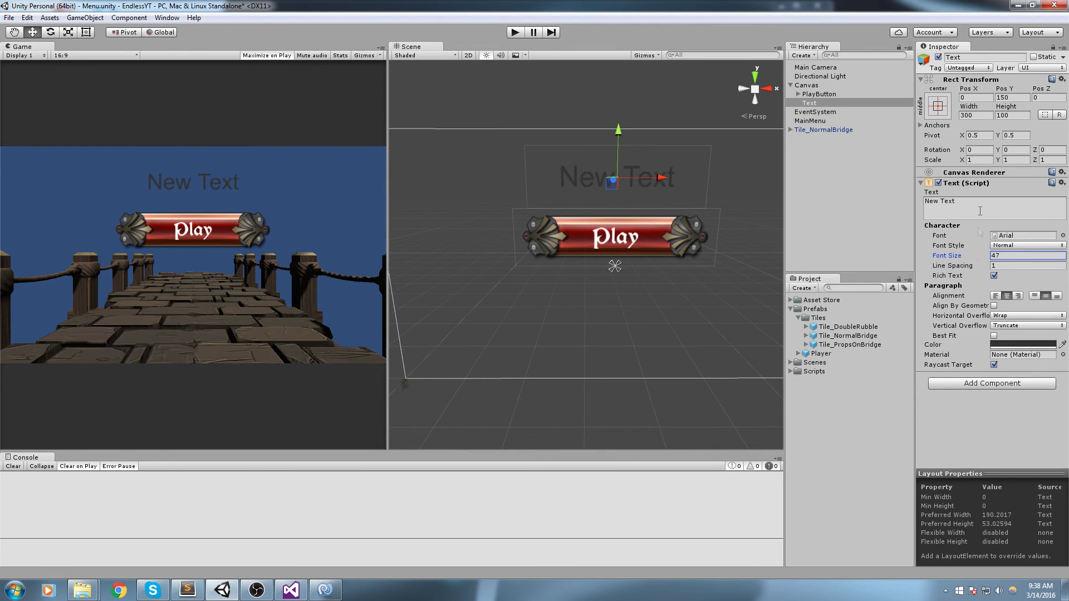
{"action": "left_click", "coordinate": [980, 211]}
{"action": "type", "text": "ENDLESS"}
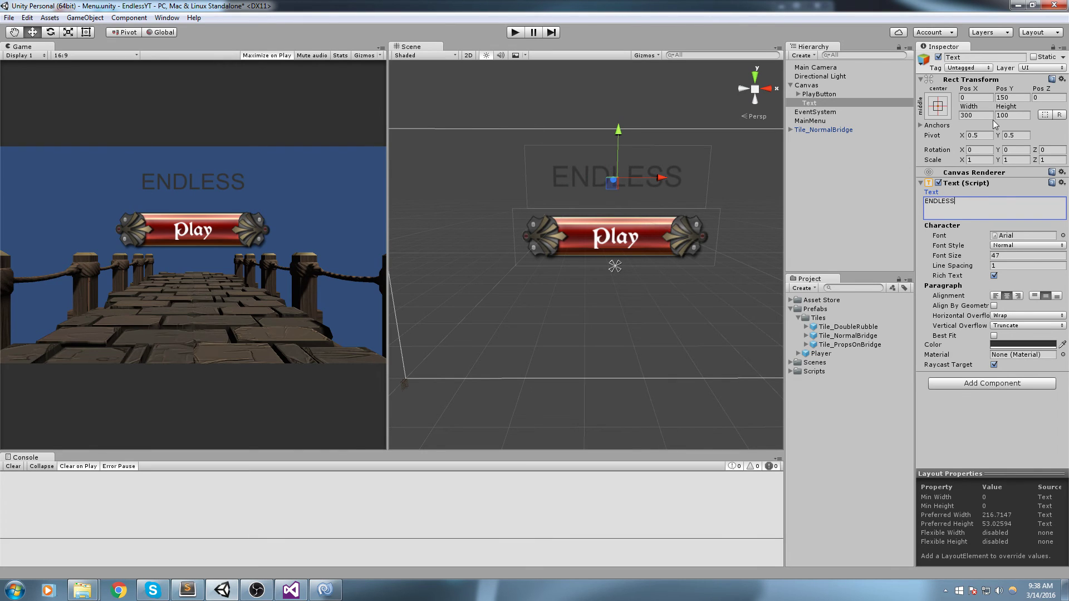
Step: Set the Text object's width to 500
{"action": "left_click", "coordinate": [975, 115]}
{"action": "type", "text": "500"}
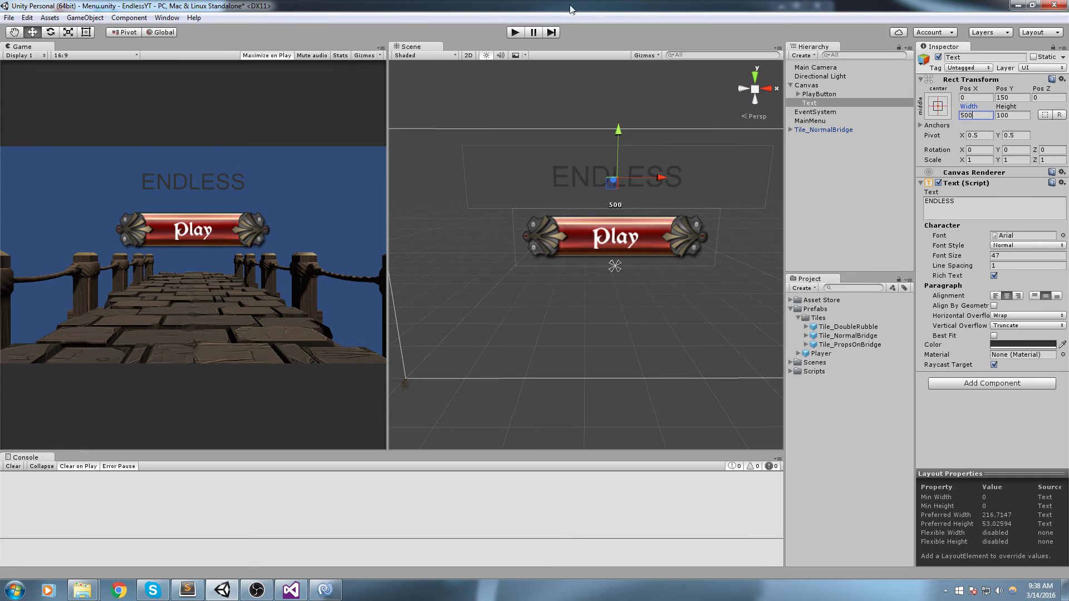
Step: Change the title's font to KELMSCOT and enlarge its font size to 81
{"action": "left_click", "coordinate": [1063, 236]}
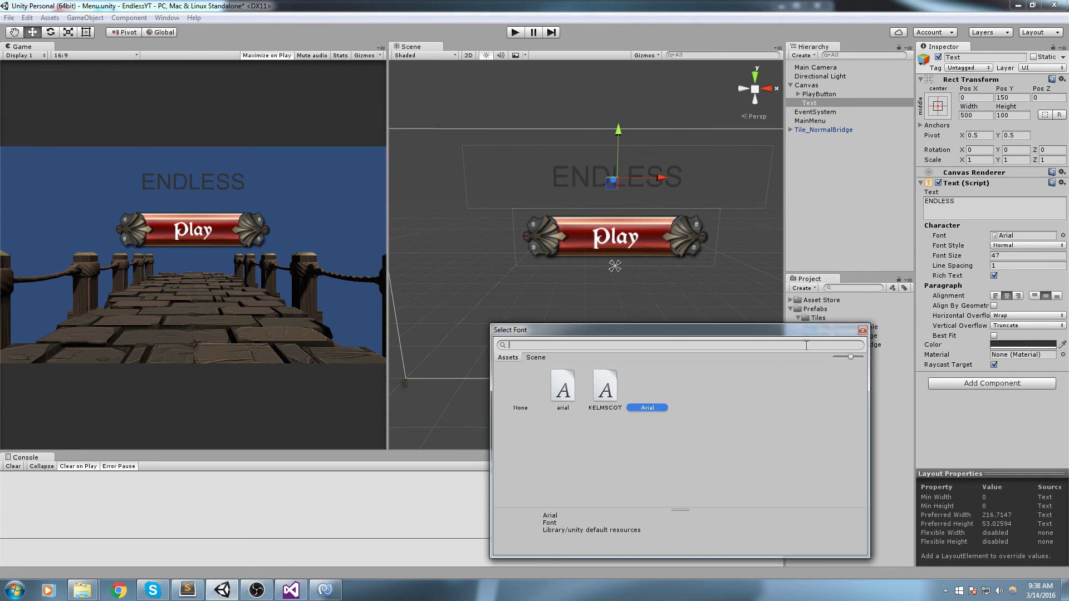
{"action": "left_click", "coordinate": [607, 387]}
{"action": "left_click", "coordinate": [862, 330]}
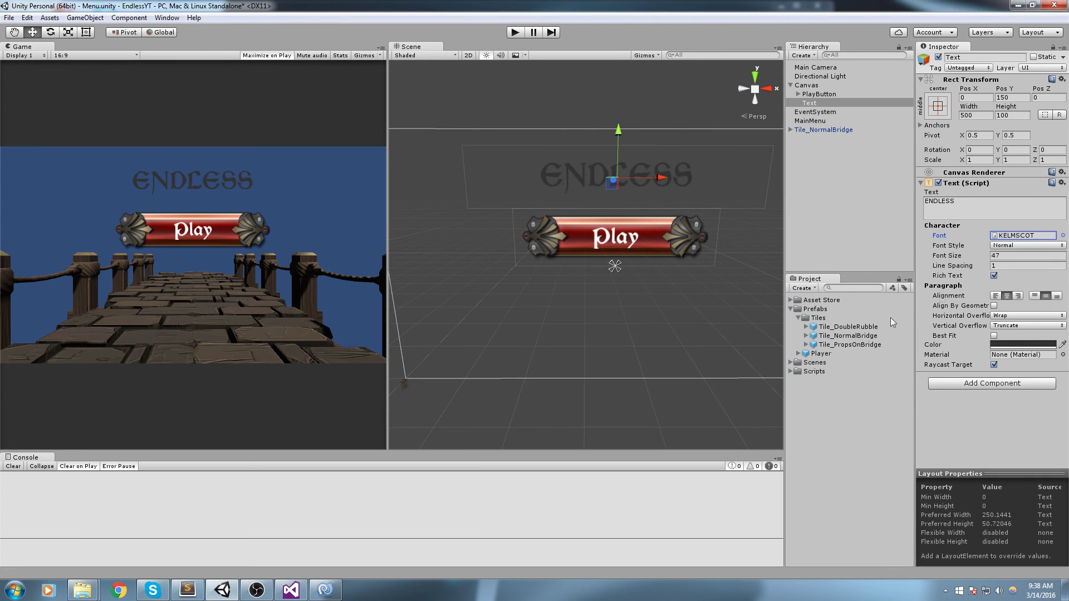
{"action": "left_click_drag", "start_coordinate": [962, 259], "coordinate": [981, 256]}
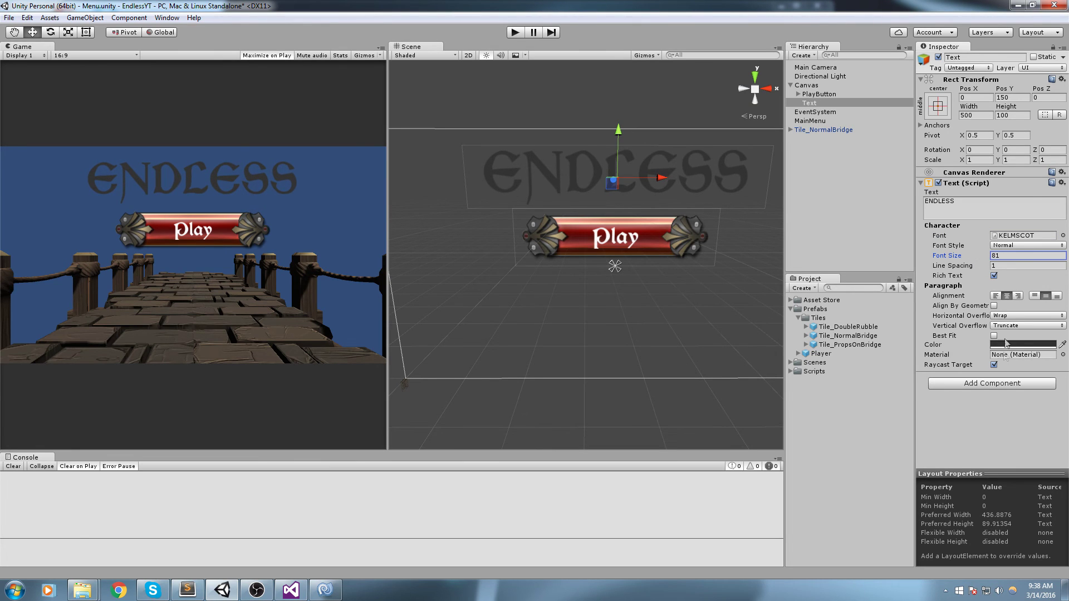
Step: Change the title text to "Endless Runner" and widen its rectangle to about 639
{"action": "left_click_drag", "start_coordinate": [927, 203], "coordinate": [964, 191]}
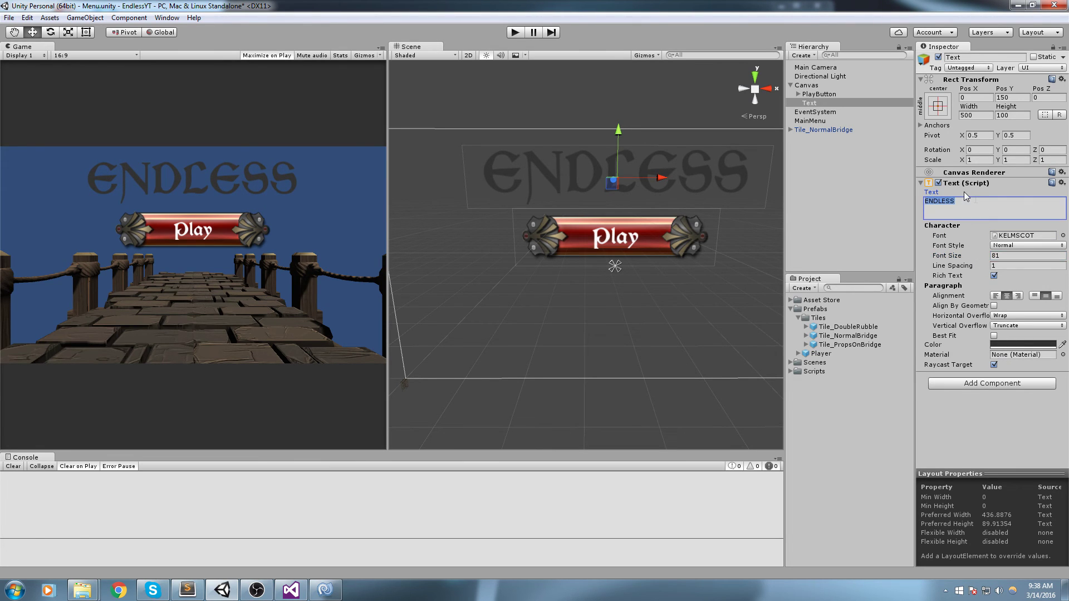
{"action": "type", "text": "End"}
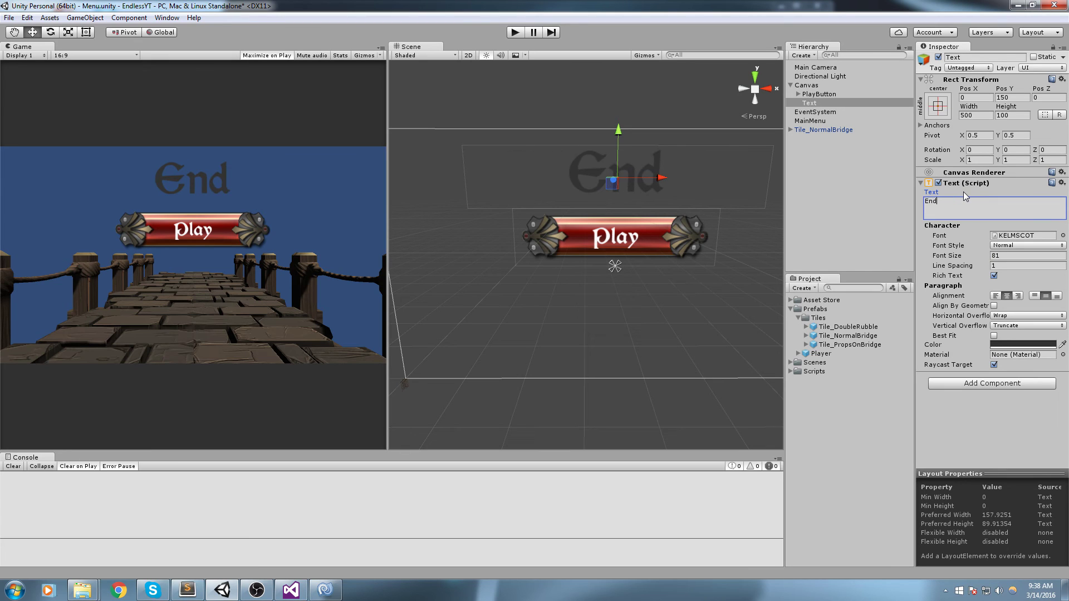
{"action": "type", "text": "Less"}
{"action": "key", "text": "BackSpace"}
{"action": "key", "text": "BackSpace"}
{"action": "key", "text": "BackSpace"}
{"action": "key", "text": "BackSpace"}
{"action": "type", "text": "le"}
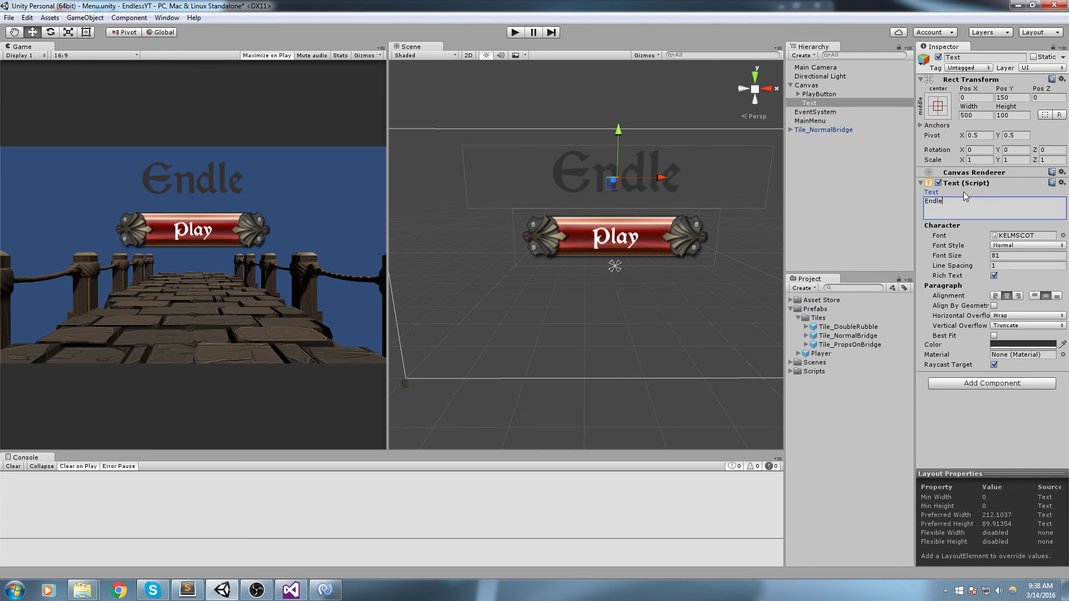
{"action": "type", "text": "ss Runner"}
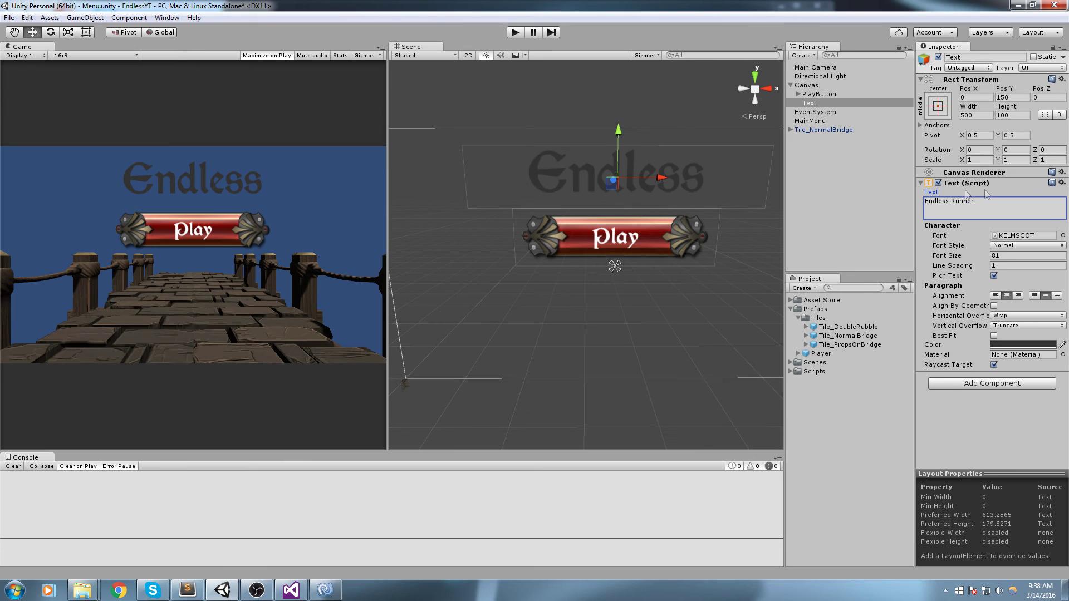
{"action": "left_click_drag", "start_coordinate": [963, 106], "coordinate": [394, 125]}
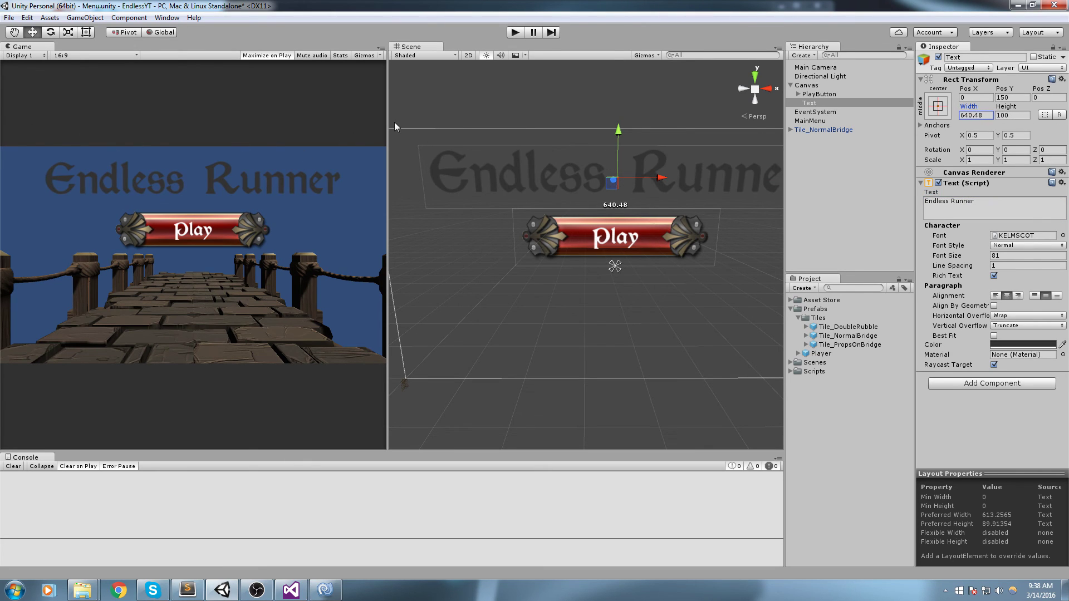
Step: Set the title text's color to white (FFFFFFFF)
{"action": "left_click", "coordinate": [1023, 344]}
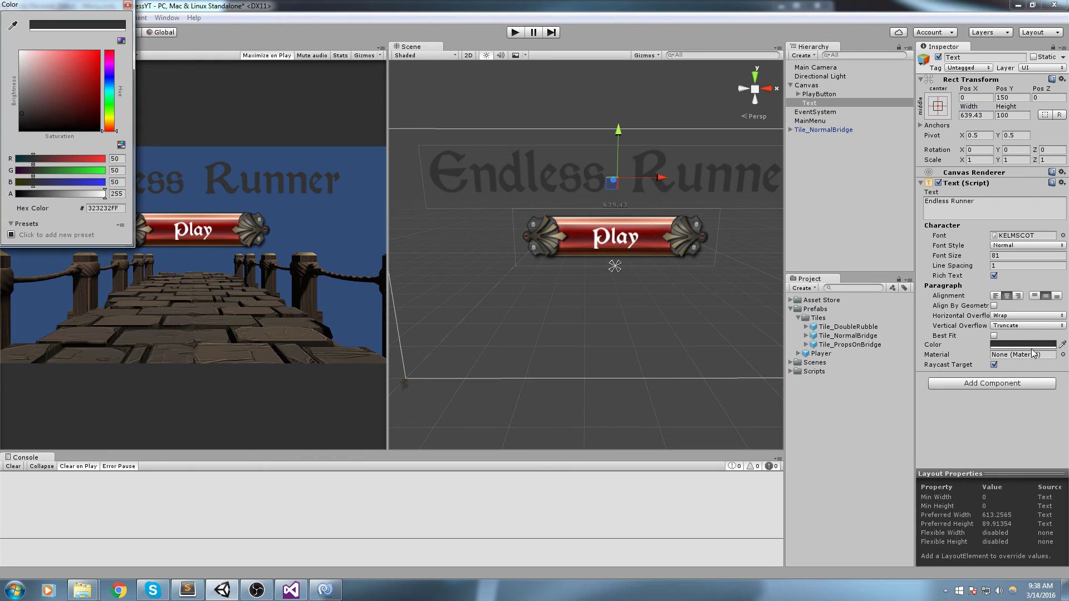
{"action": "left_click_drag", "start_coordinate": [50, 72], "coordinate": [21, 53]}
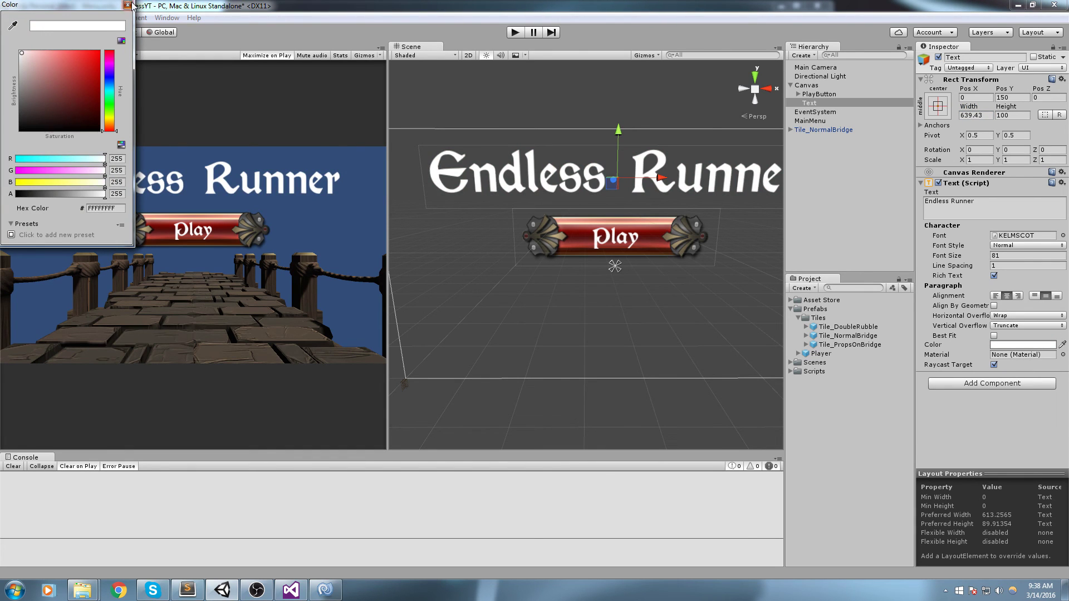
{"action": "left_click", "coordinate": [127, 4]}
Step: Run the Menu scene to preview the title screen and stop the preview
{"action": "left_click", "coordinate": [514, 33]}
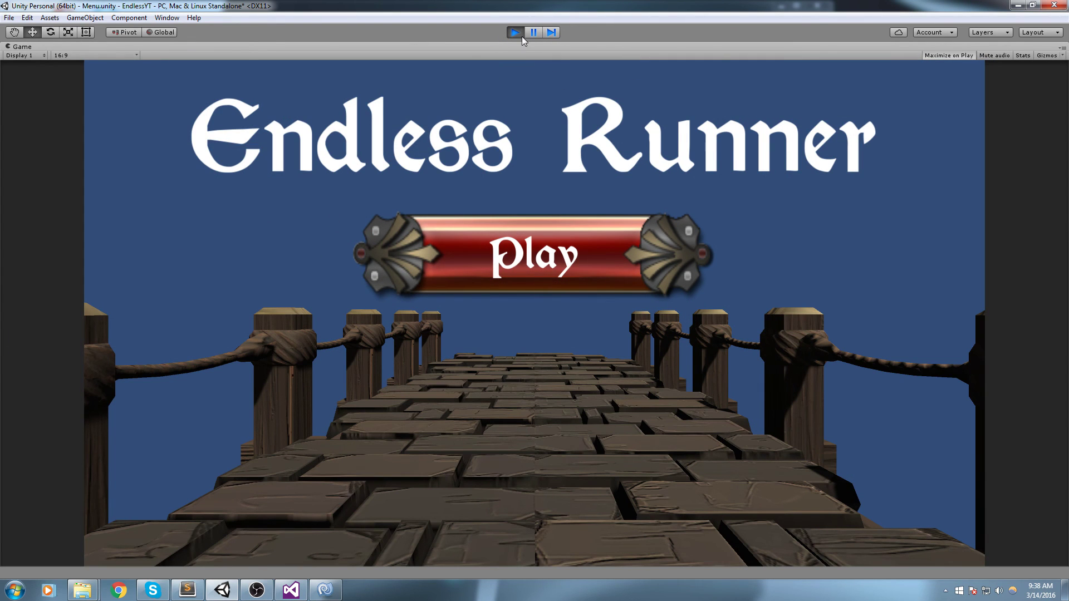
{"action": "left_click", "coordinate": [522, 36]}
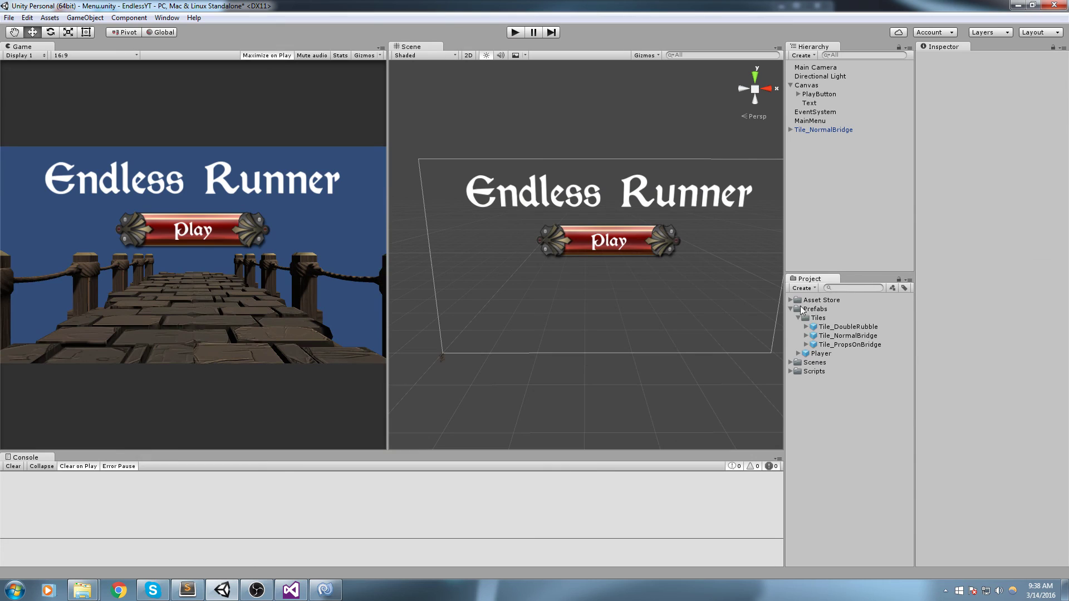
Step: Tidy the project folders and expand Asset Store/VW_ActionRPG_AssetPack/Prefabs/Walls
{"action": "left_click", "coordinate": [791, 309]}
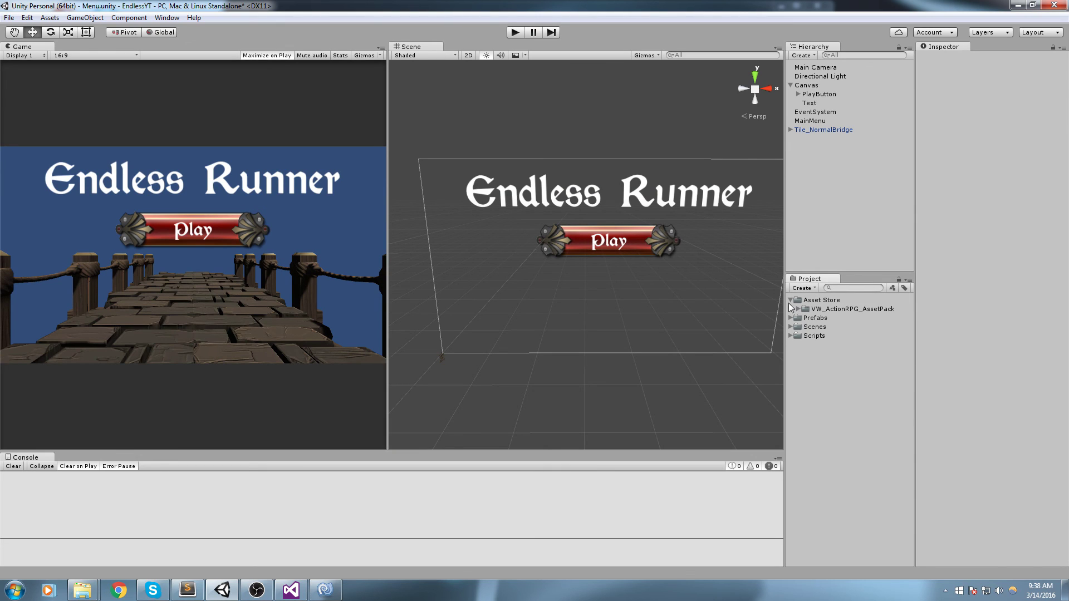
{"action": "left_click", "coordinate": [791, 300]}
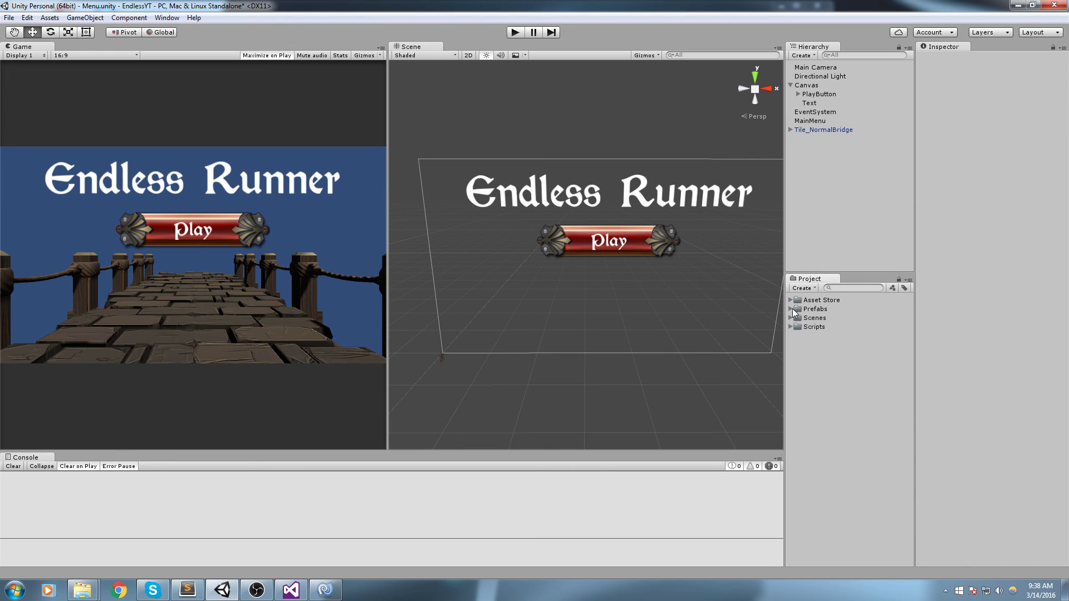
{"action": "left_click", "coordinate": [790, 309]}
{"action": "left_click", "coordinate": [791, 309]}
{"action": "left_click", "coordinate": [791, 318]}
{"action": "left_click", "coordinate": [791, 300]}
{"action": "left_click", "coordinate": [799, 309]}
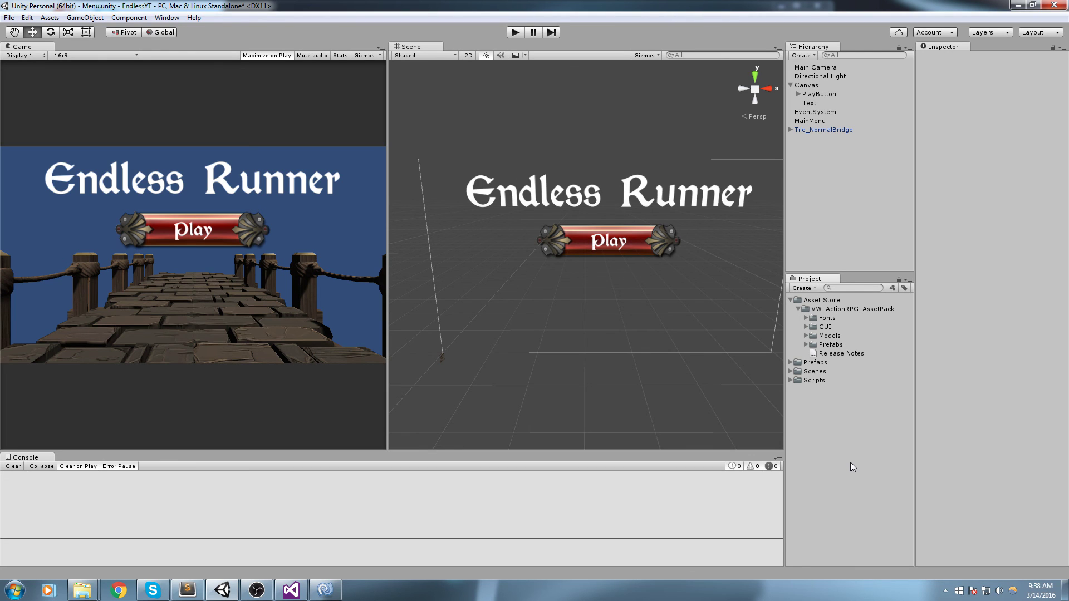
{"action": "left_click", "coordinate": [807, 344]}
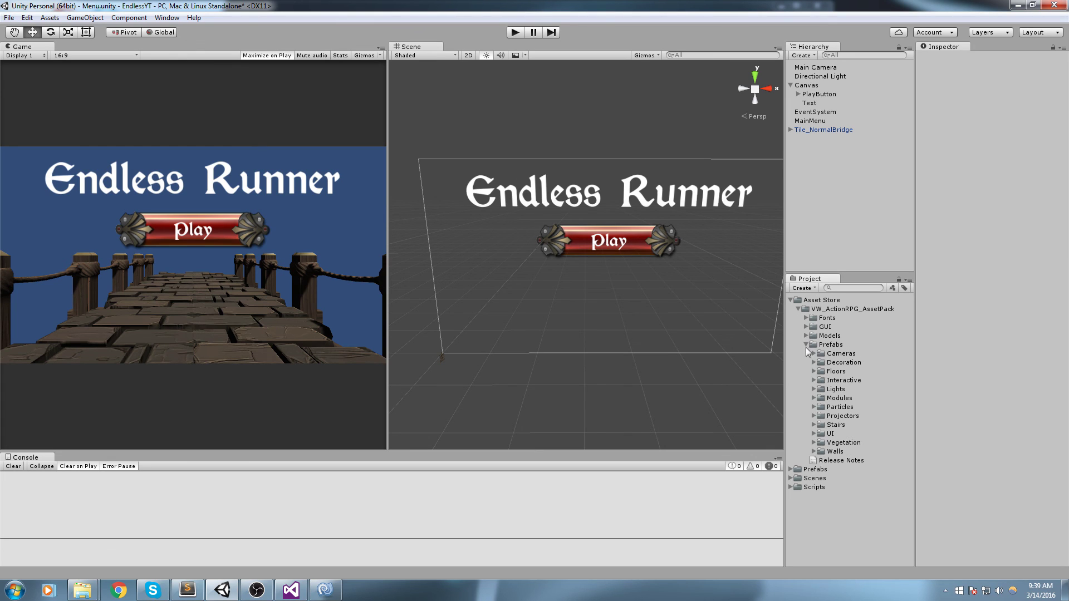
{"action": "left_click", "coordinate": [814, 452]}
Step: Examine the previews of the wall prefabs, including LowWall_A_02, Wall_C_3x4_02 and Wall_C_4x4_05, for a backdrop piece
{"action": "left_click", "coordinate": [855, 470]}
{"action": "left_click", "coordinate": [855, 479]}
{"action": "scroll", "coordinate": [846, 494], "scroll_direction": "down", "scroll_amount": 3}
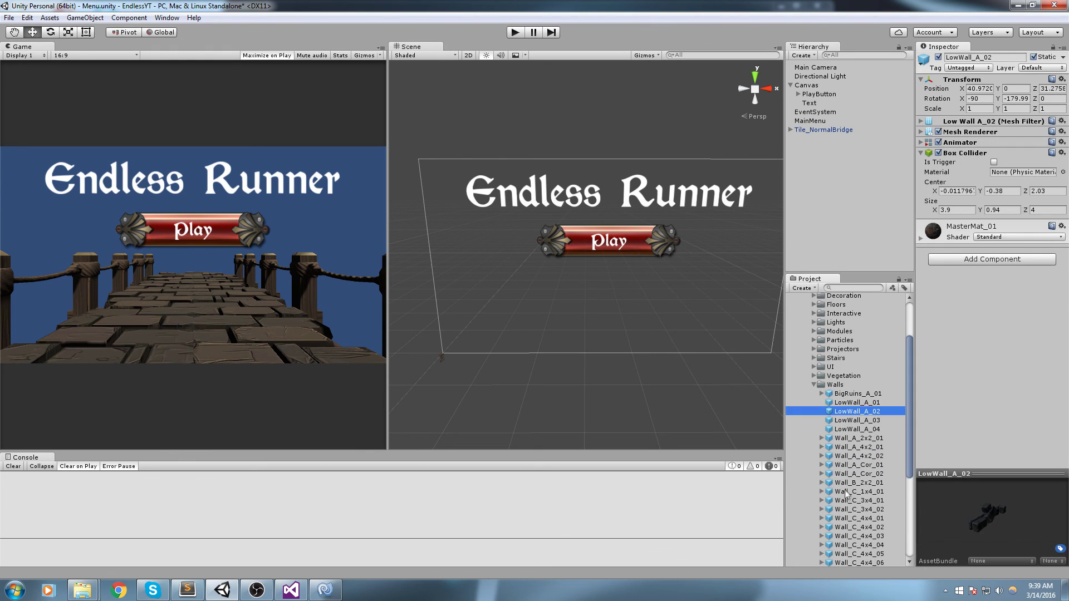
{"action": "left_click", "coordinate": [844, 482]}
{"action": "left_click", "coordinate": [859, 510]}
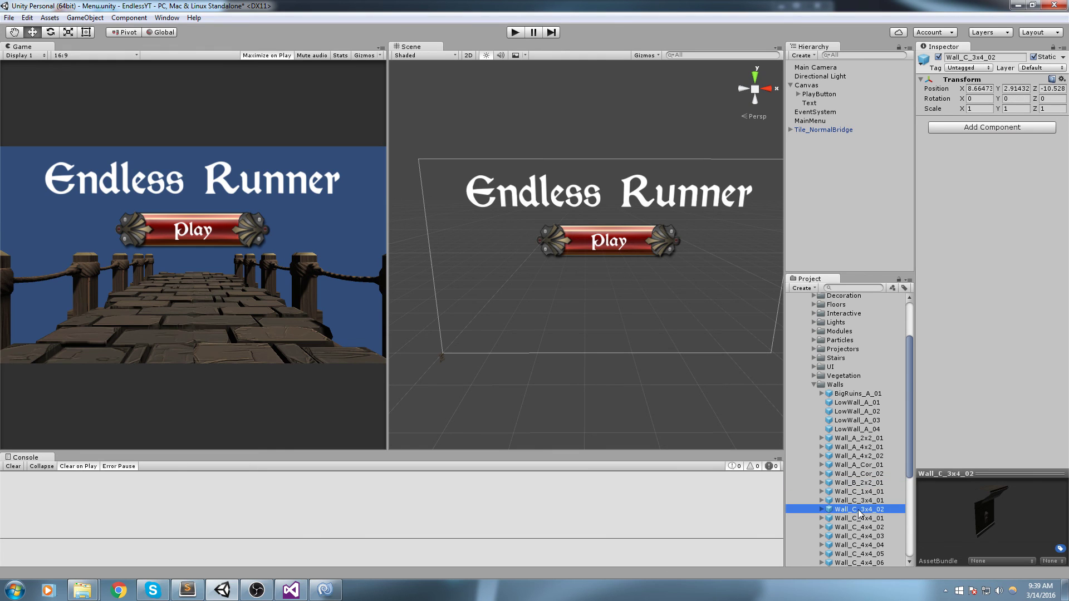
{"action": "scroll", "coordinate": [859, 511], "scroll_direction": "down", "scroll_amount": 4}
{"action": "scroll", "coordinate": [859, 504], "scroll_direction": "down", "scroll_amount": 3}
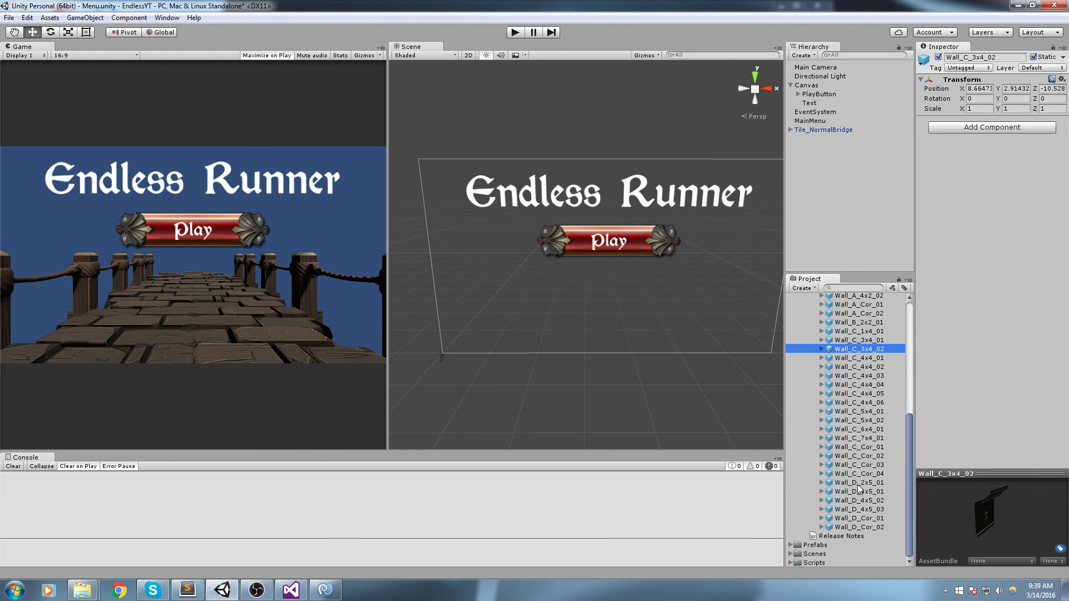
{"action": "left_click", "coordinate": [866, 394]}
{"action": "scroll", "coordinate": [866, 395], "scroll_direction": "up", "scroll_amount": 4}
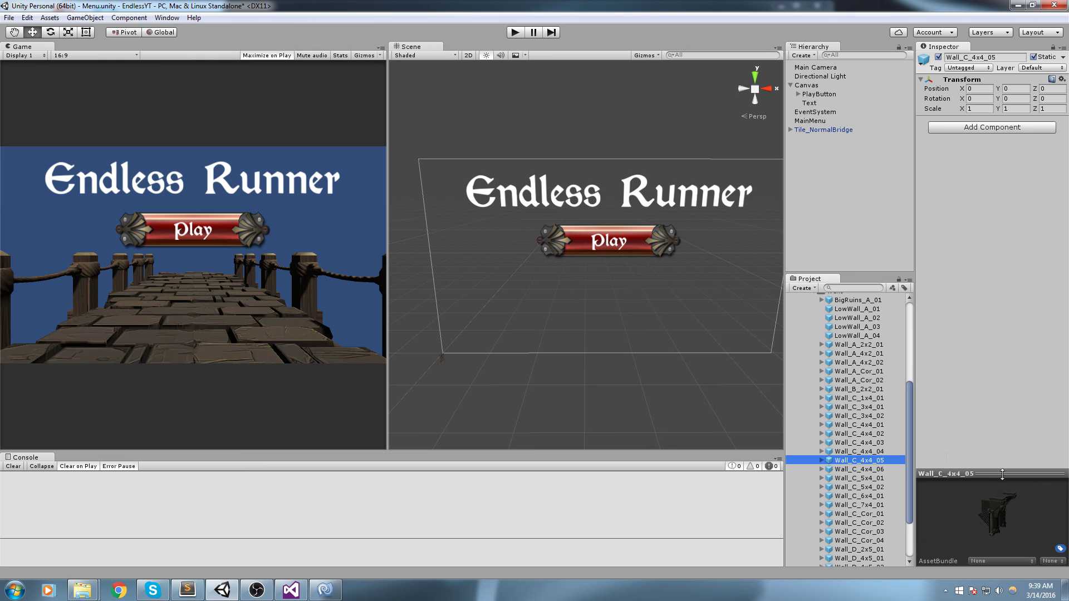
{"action": "left_click_drag", "start_coordinate": [1007, 499], "coordinate": [980, 497]}
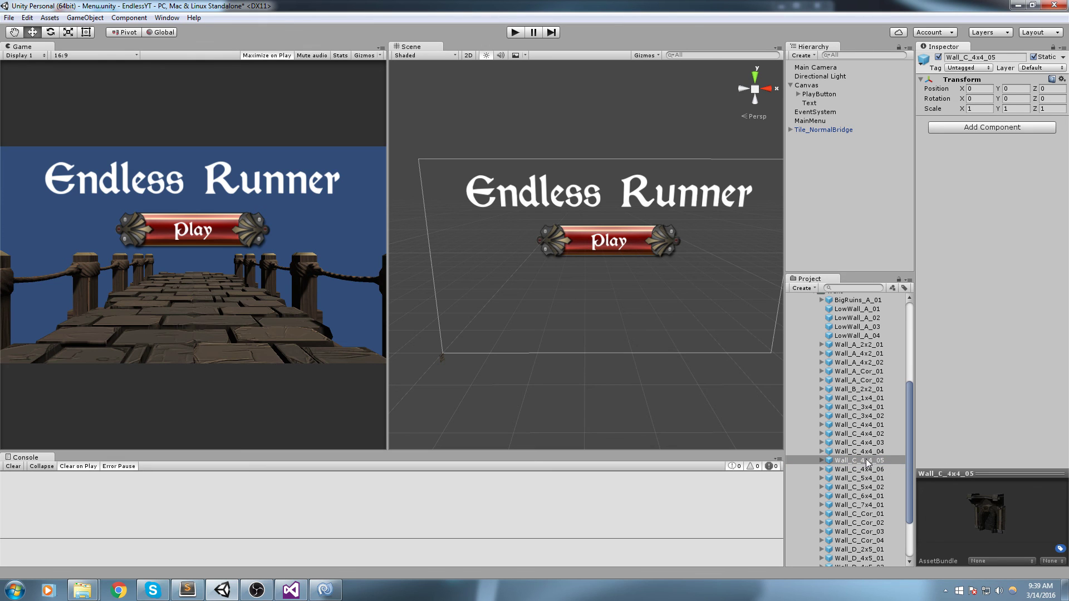
Step: Add the Wall_C_4x4_05 prefab to the Menu scene and rotate it about 180 degrees around the Y axis
{"action": "left_click_drag", "start_coordinate": [866, 459], "coordinate": [816, 209]}
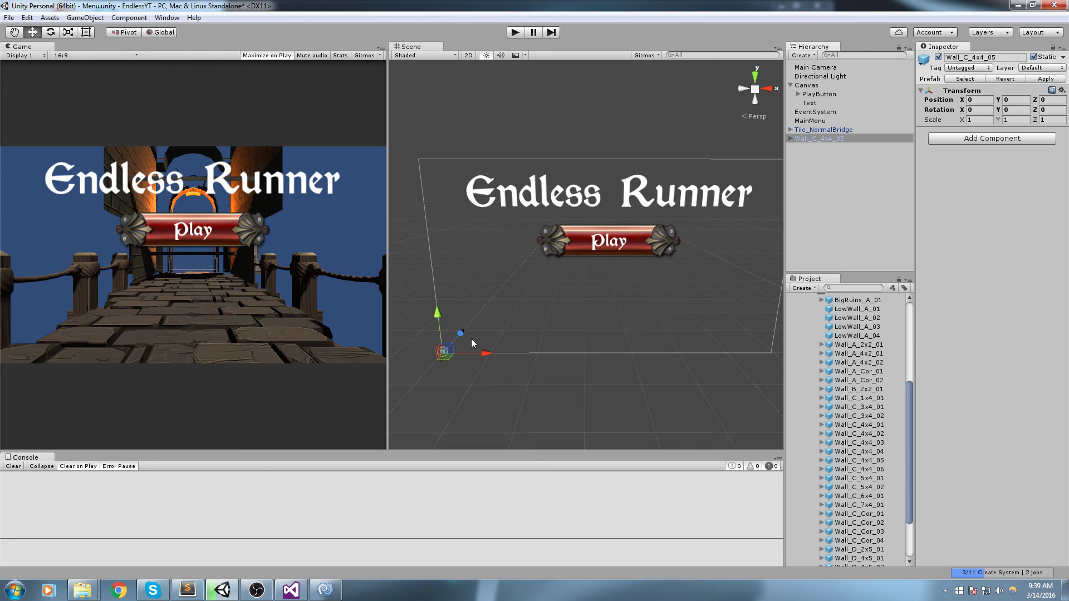
{"action": "key", "text": "e"}
{"action": "key", "text": "f"}
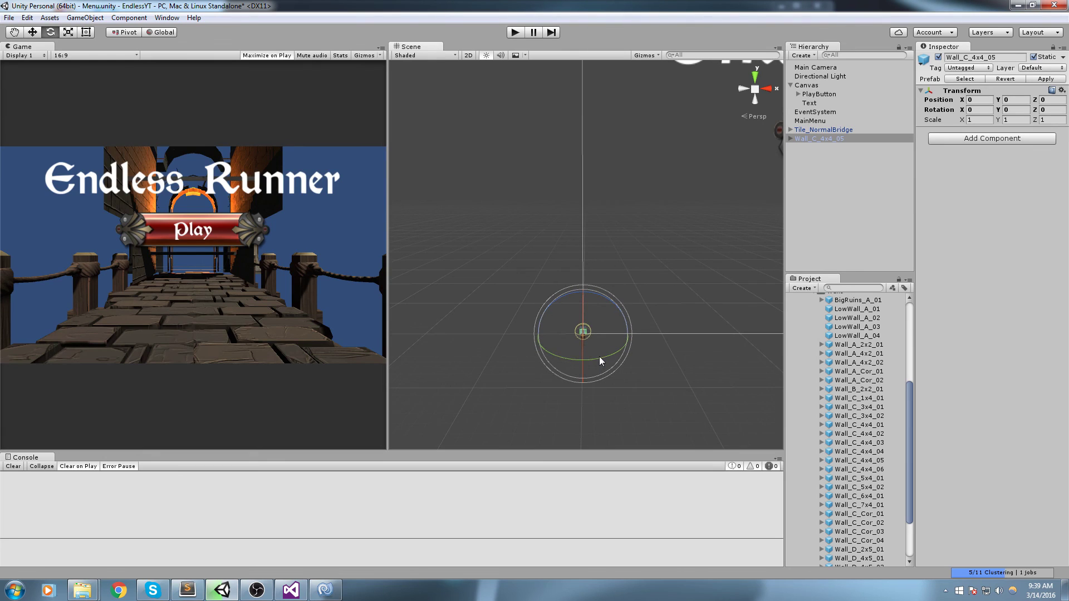
{"action": "left_click_drag", "start_coordinate": [600, 360], "coordinate": [304, 350]}
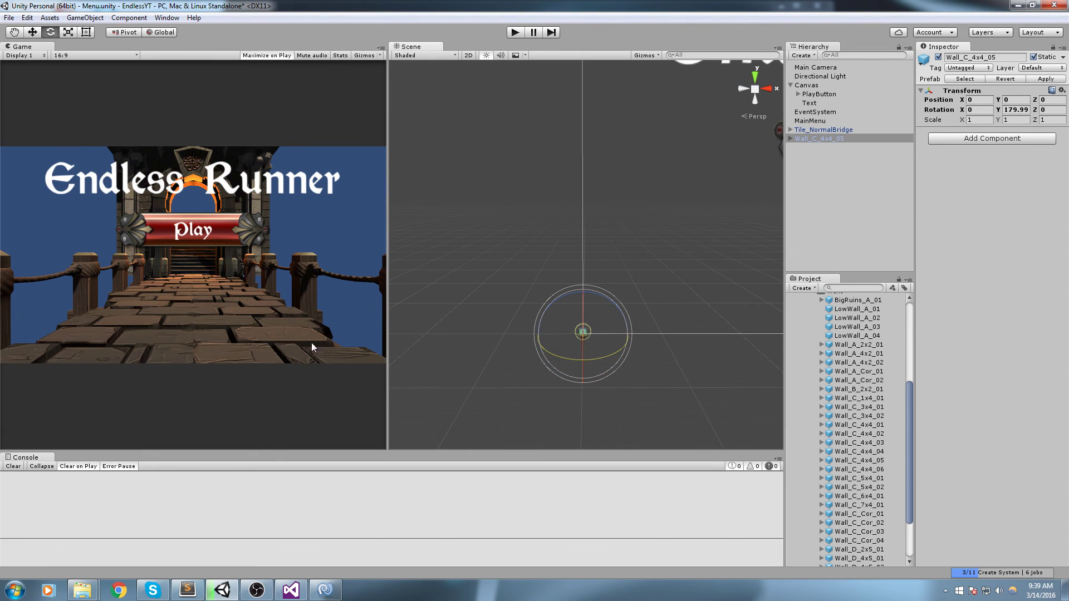
{"action": "middle_click_drag", "start_coordinate": [530, 287], "coordinate": [534, 290]}
{"action": "scroll", "coordinate": [535, 292], "scroll_direction": "up", "scroll_amount": 2}
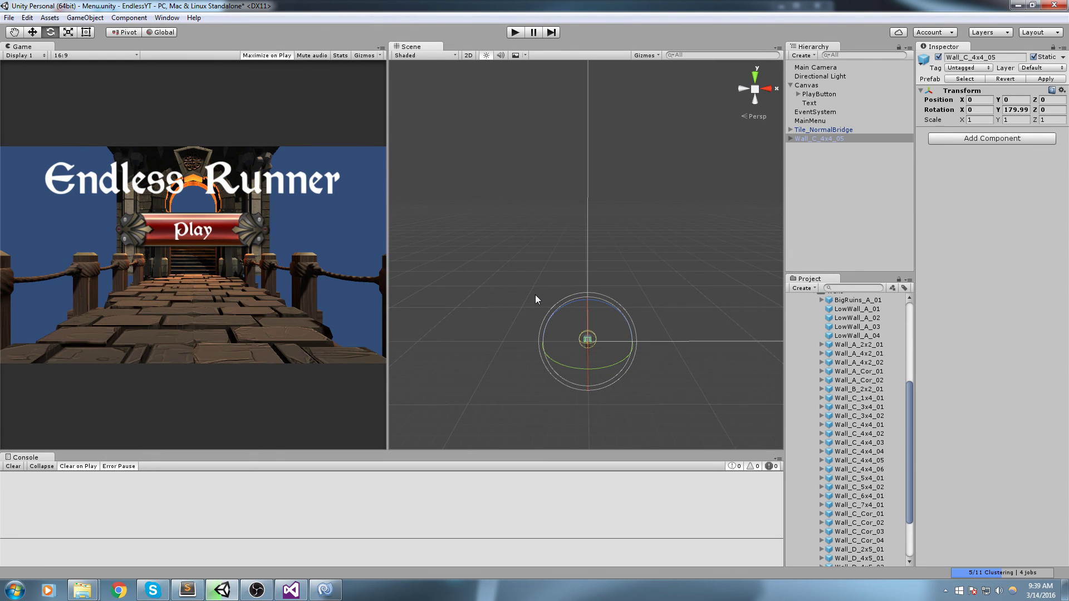